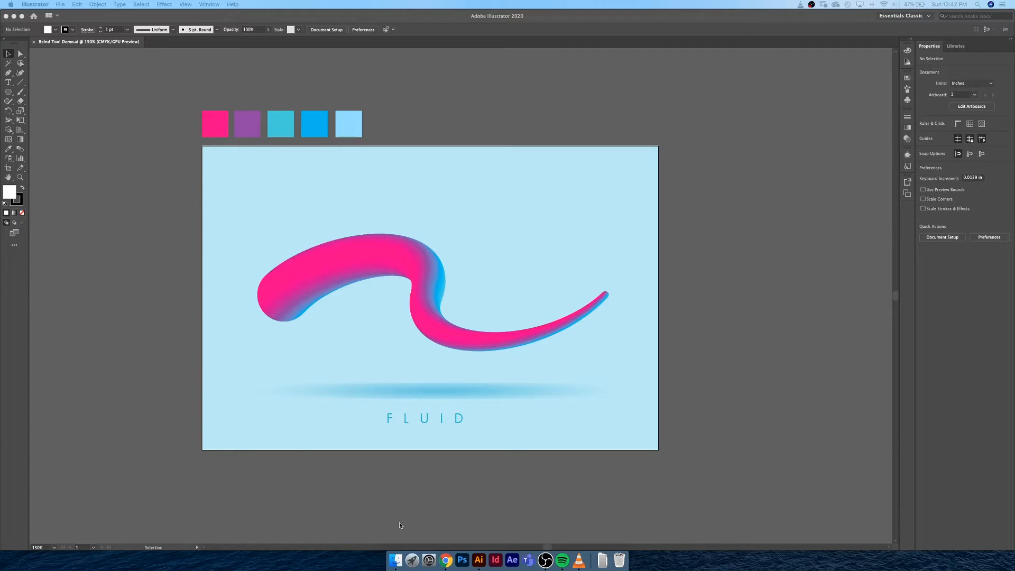
# Switch to Finder and locate Belnd Tool Demo.ai in the BLEND folder, then return to Illustrator
pyautogui.click(396, 561)
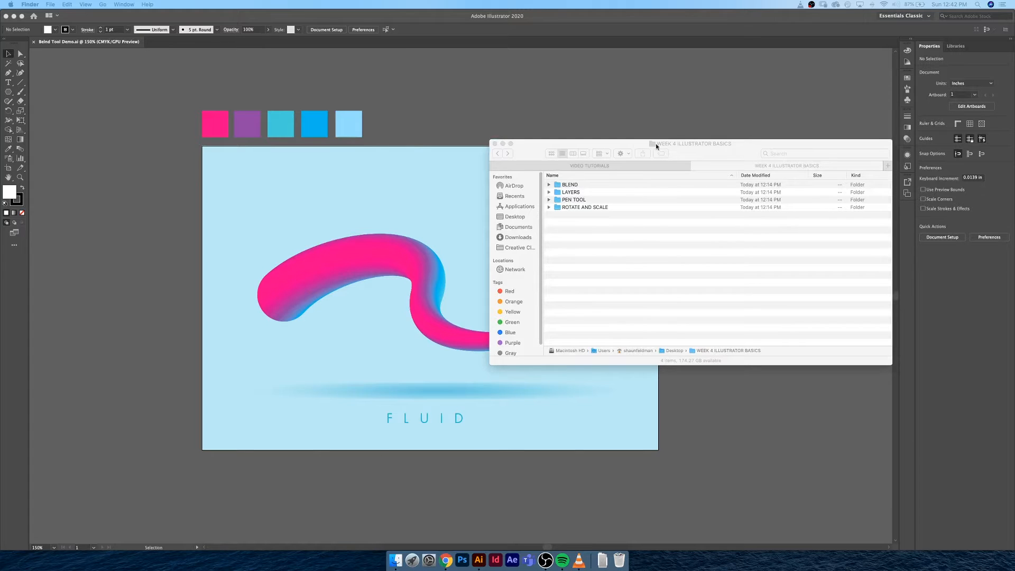
pyautogui.moveTo(655, 146); pyautogui.dragTo(370, 158)
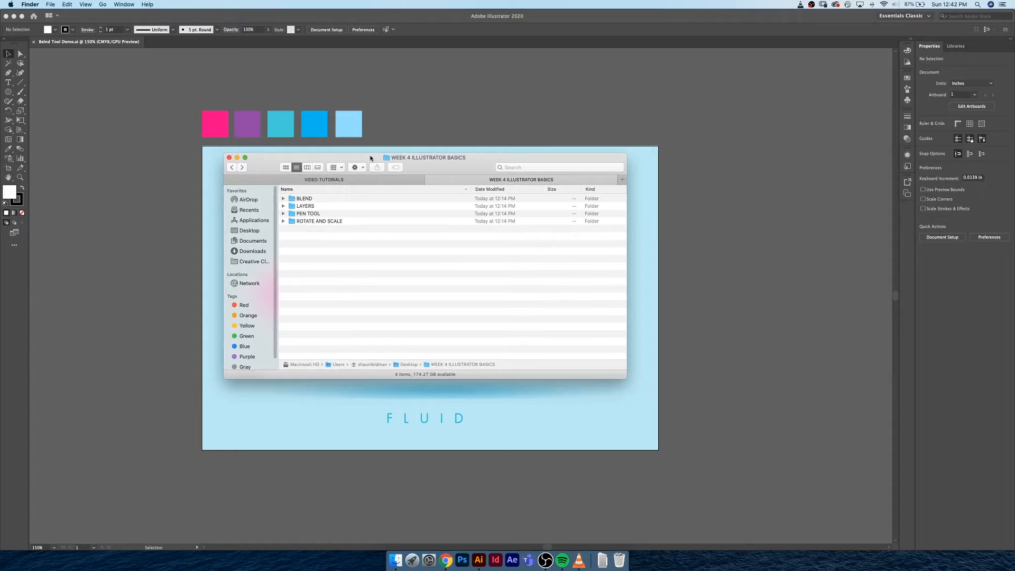
pyautogui.click(324, 200)
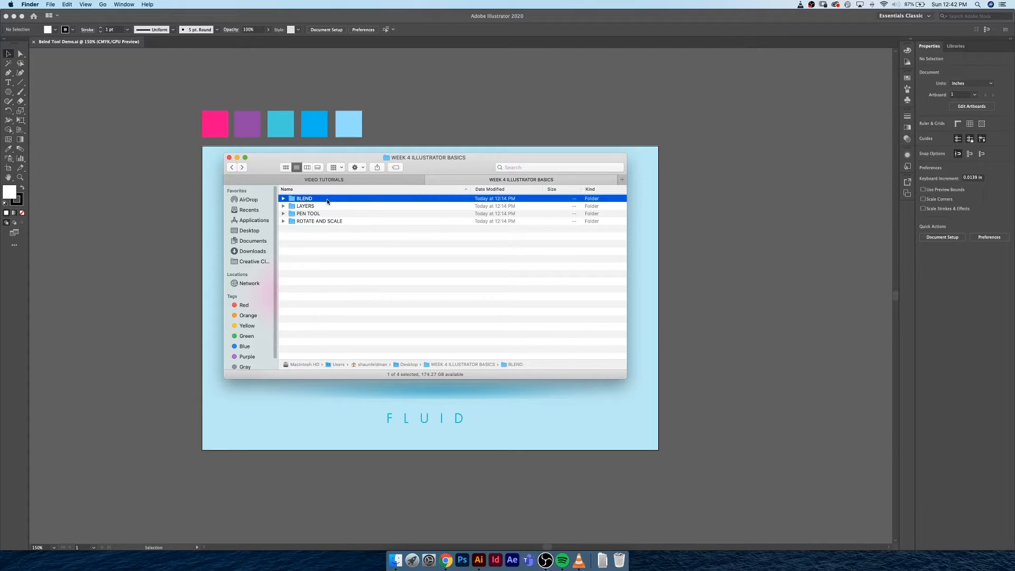
pyautogui.doubleClick(328, 200)
pyautogui.click(306, 200)
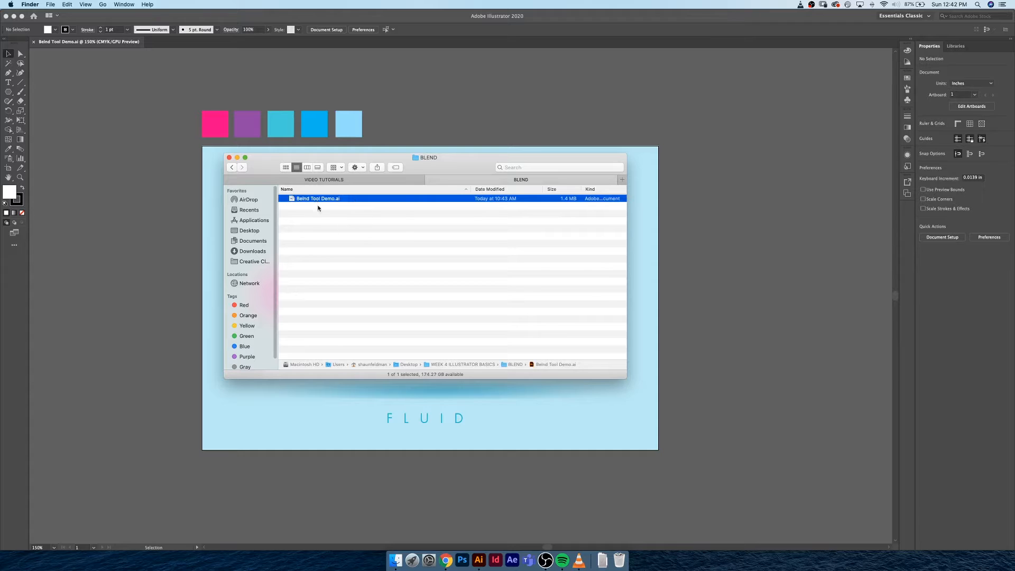
pyautogui.click(120, 178)
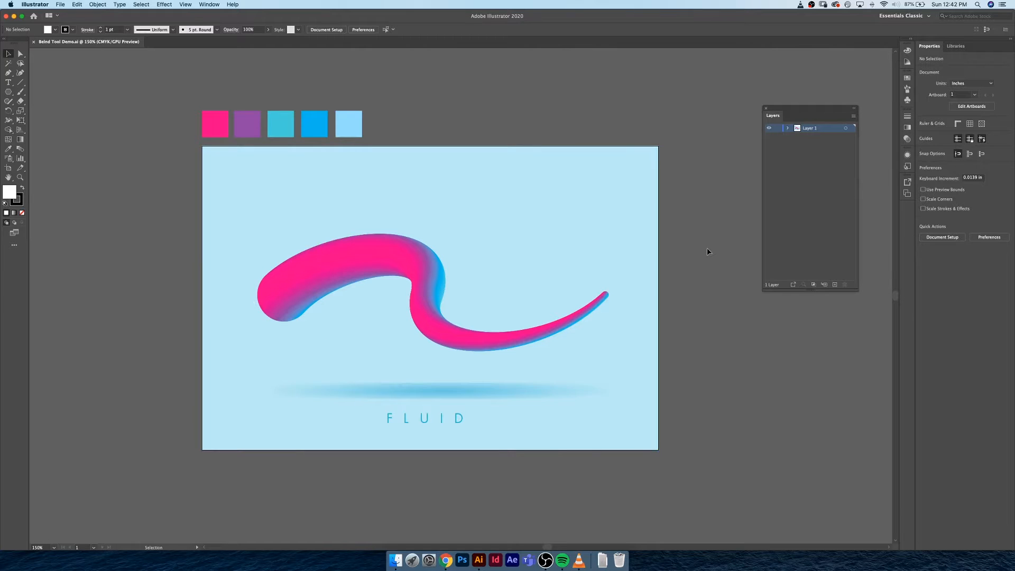
# Create a new 6 x 4 in landscape document with CMYK Color mode and High (300 ppi) raster effects
pyautogui.press('super+minus')
pyautogui.press('super+equal')
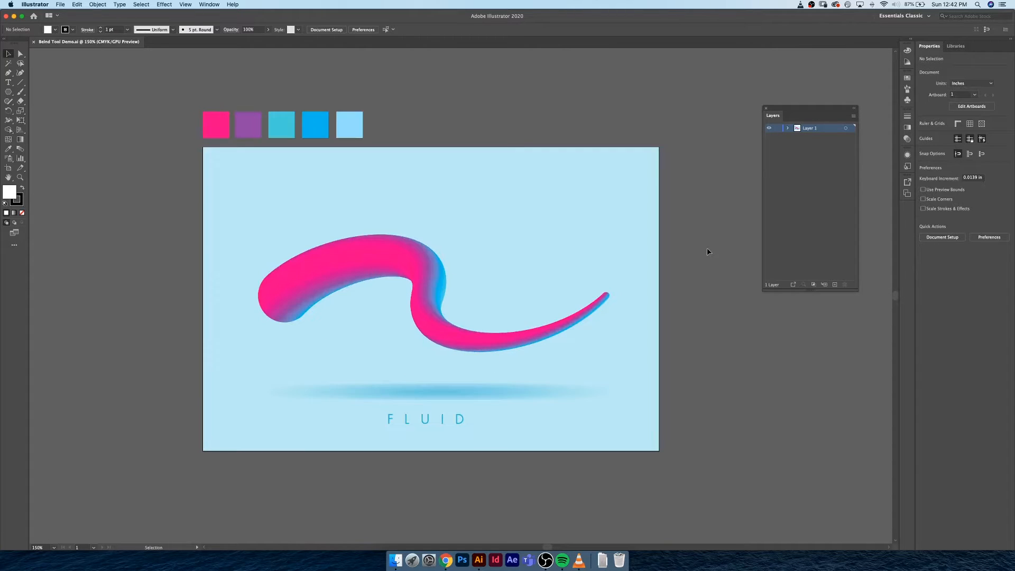
pyautogui.click(60, 5)
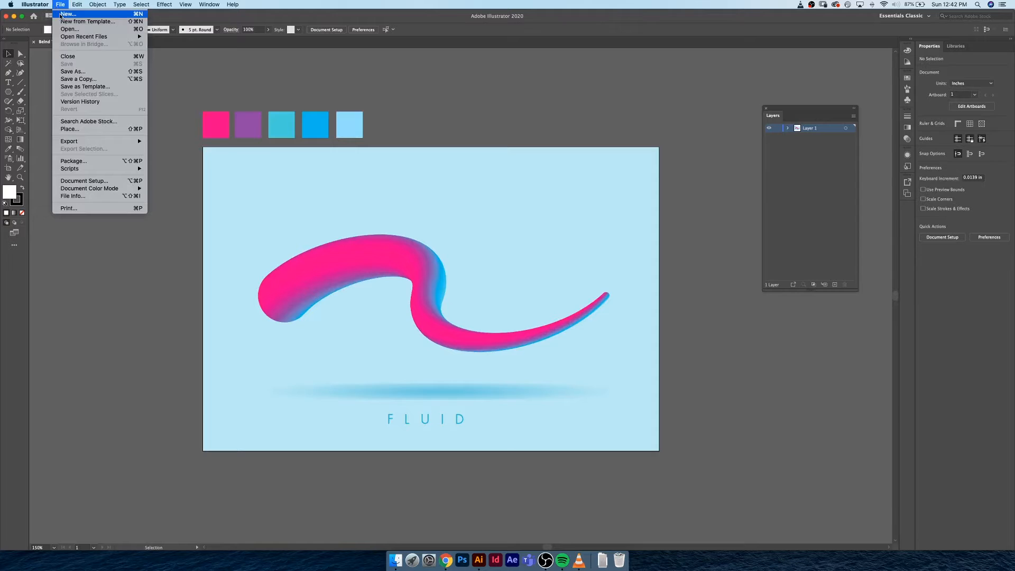
pyautogui.click(60, 16)
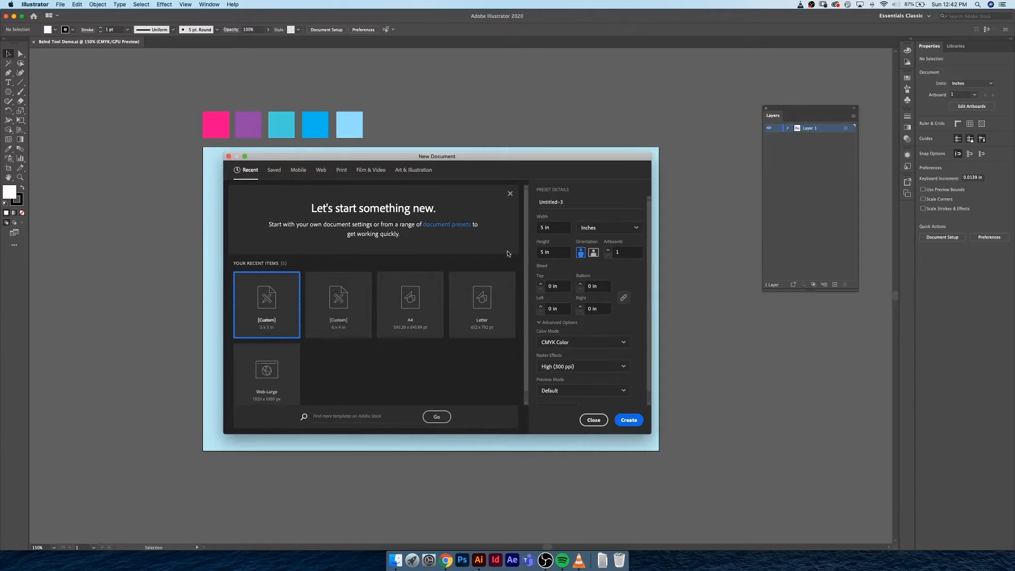
pyautogui.click(344, 300)
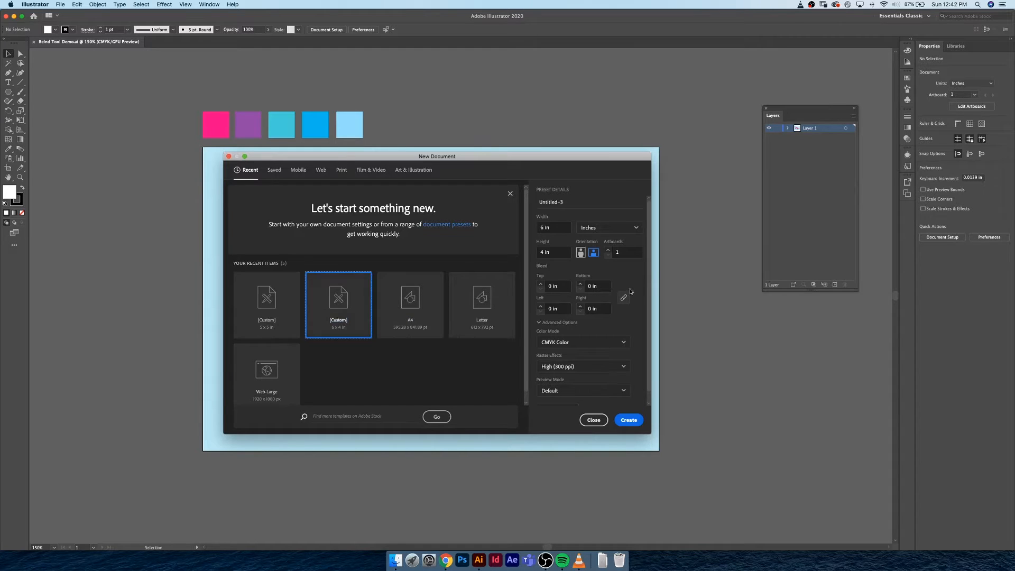
pyautogui.scroll(-1, 586, 315)
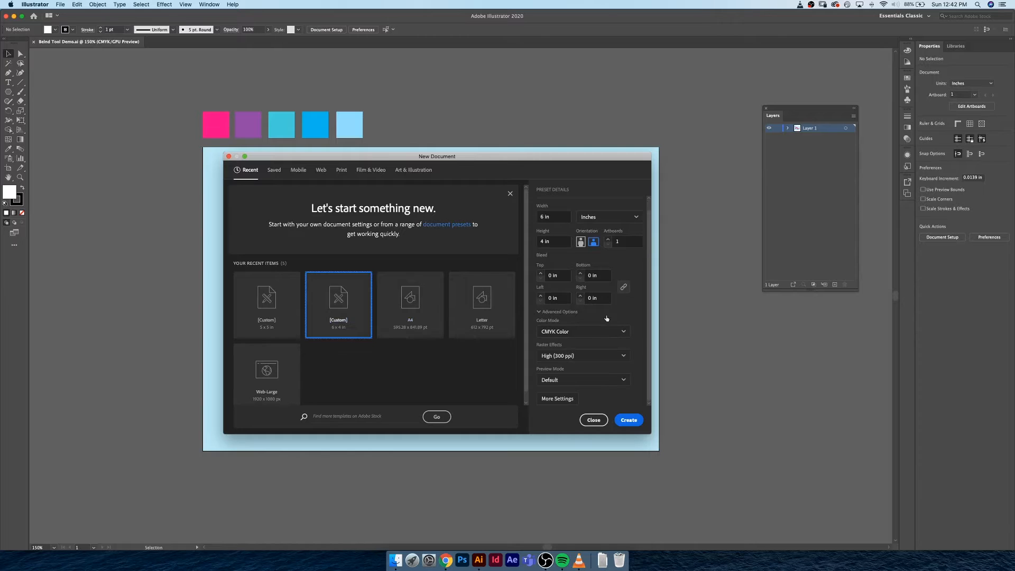
pyautogui.click(611, 332)
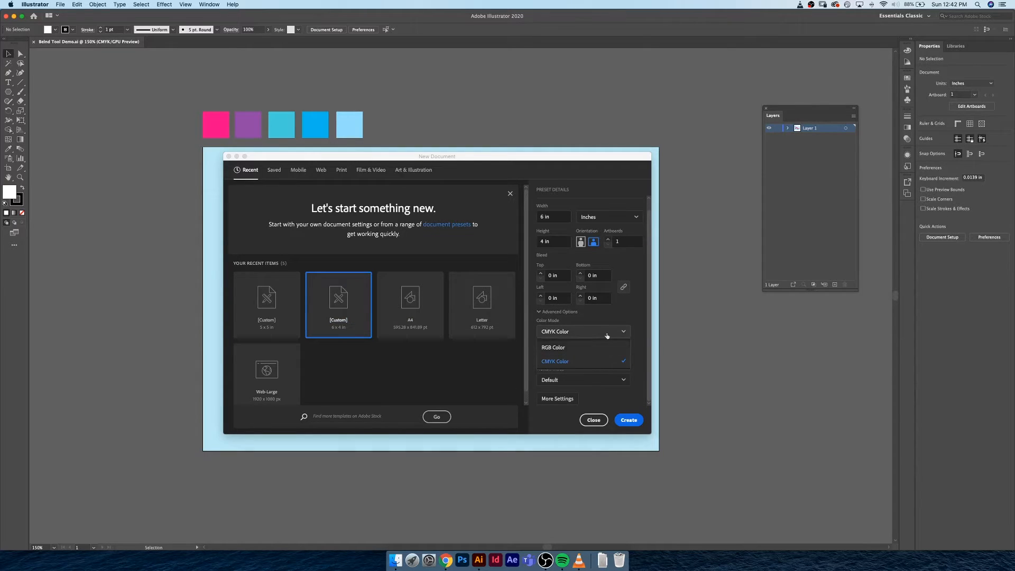
pyautogui.click(597, 359)
pyautogui.click(598, 355)
pyautogui.click(612, 356)
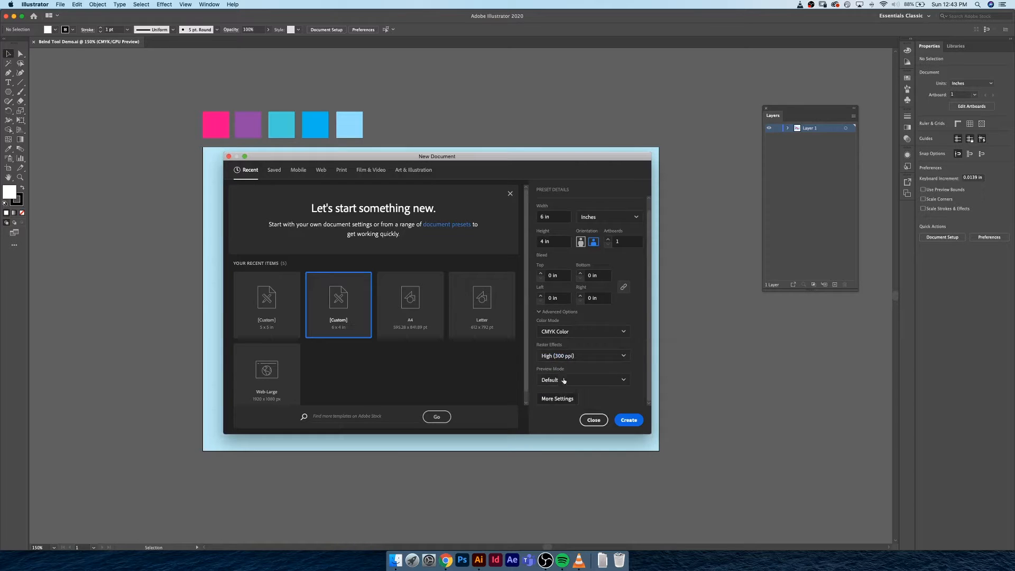
pyautogui.scroll(2, 564, 381)
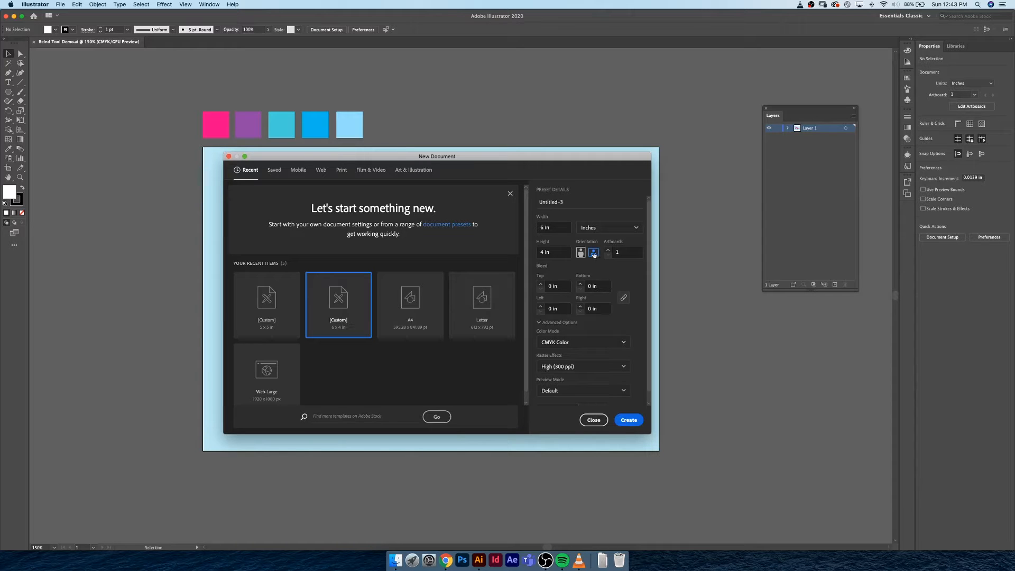
pyautogui.click(625, 420)
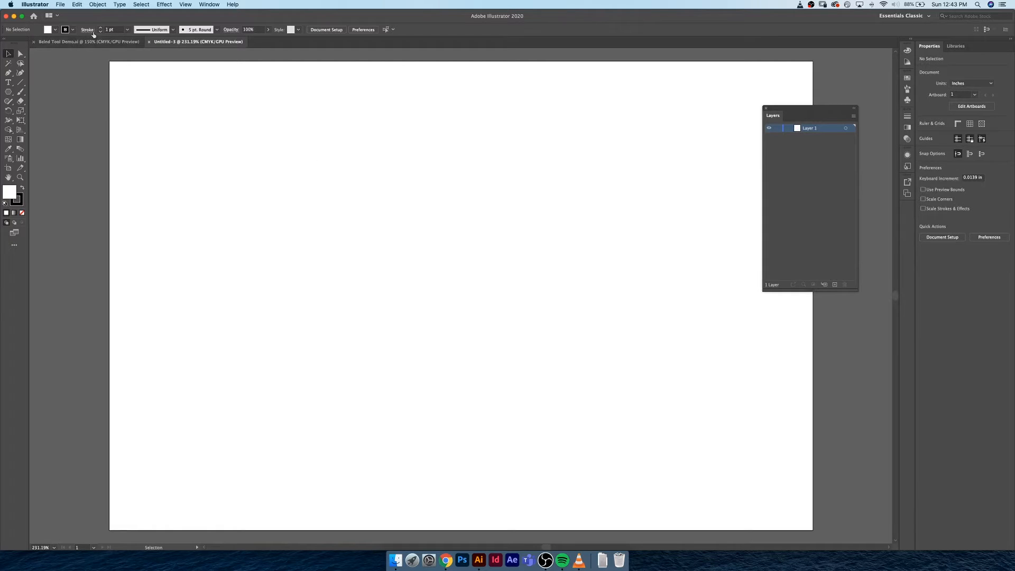
# Copy the five color squares from Belnd Tool Demo.ai and paste them above the new document's artboard
pyautogui.click(74, 46)
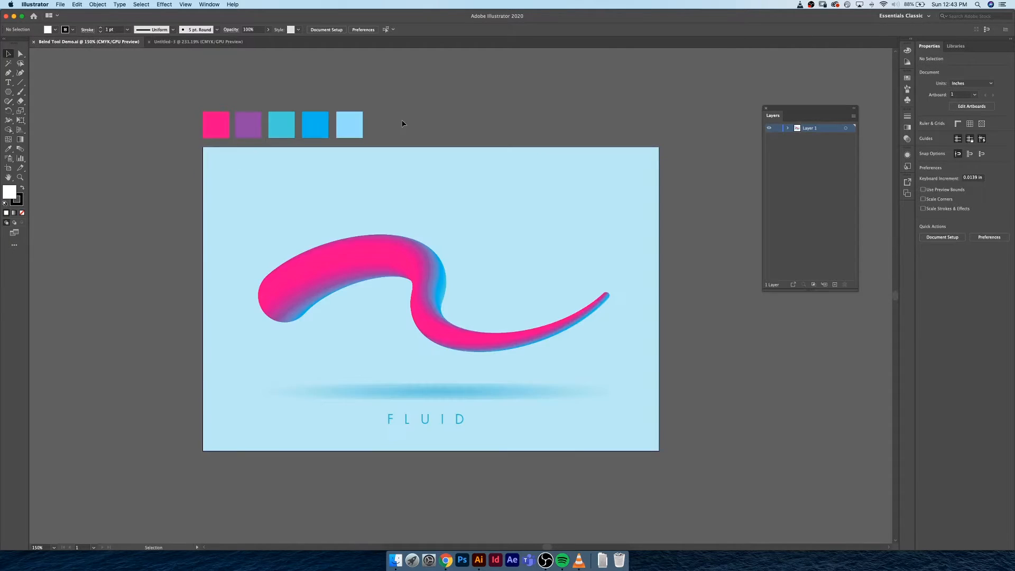
pyautogui.moveTo(413, 114); pyautogui.dragTo(213, 128)
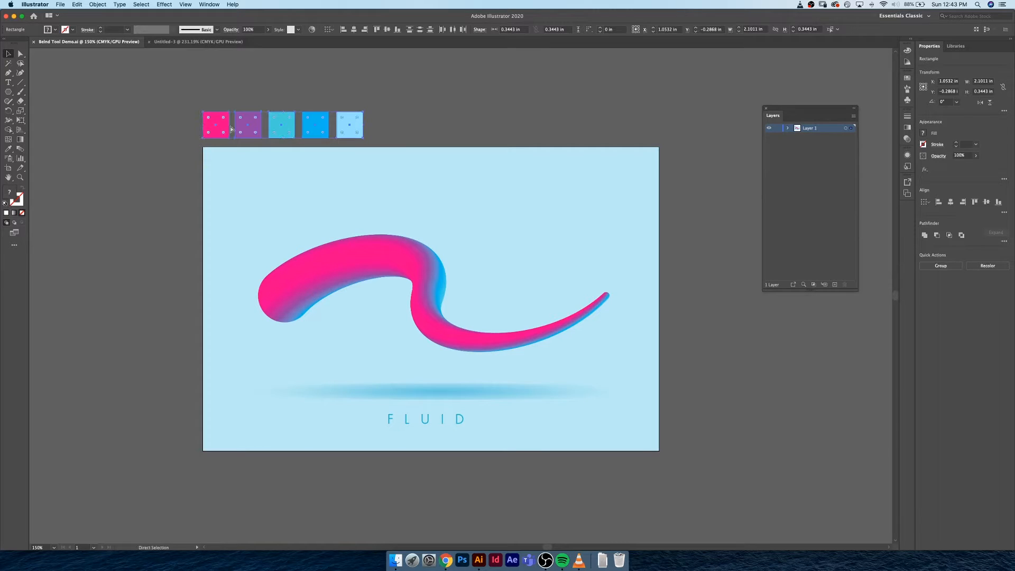
pyautogui.click(232, 42)
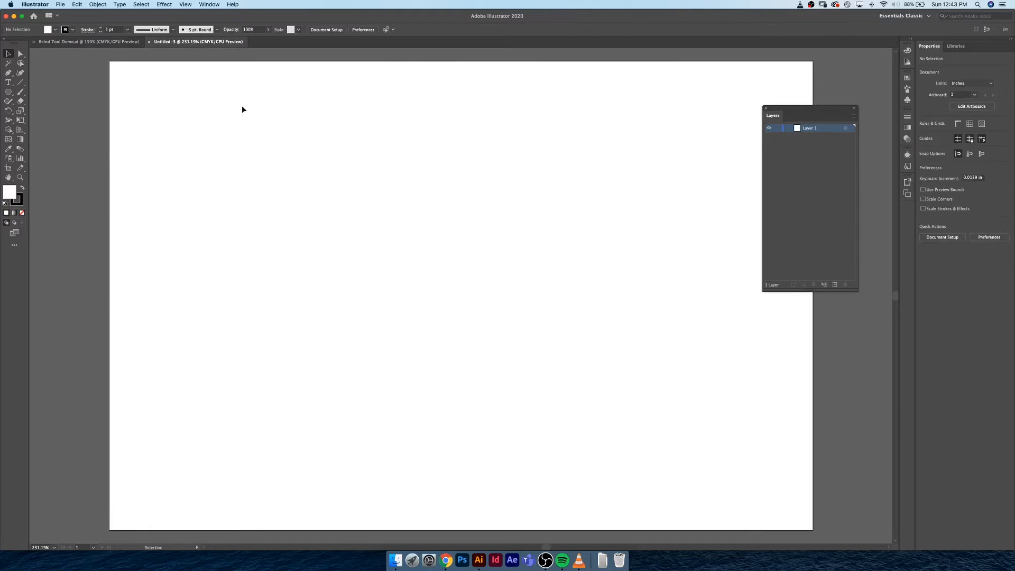
pyautogui.press('super+minus')
pyautogui.press('super+minus')
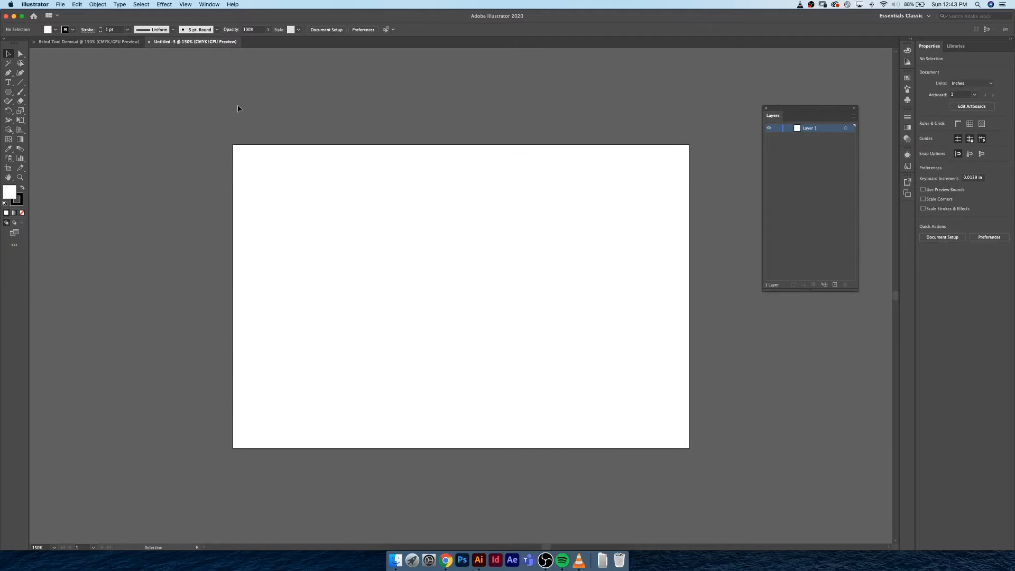
pyautogui.press('super+v')
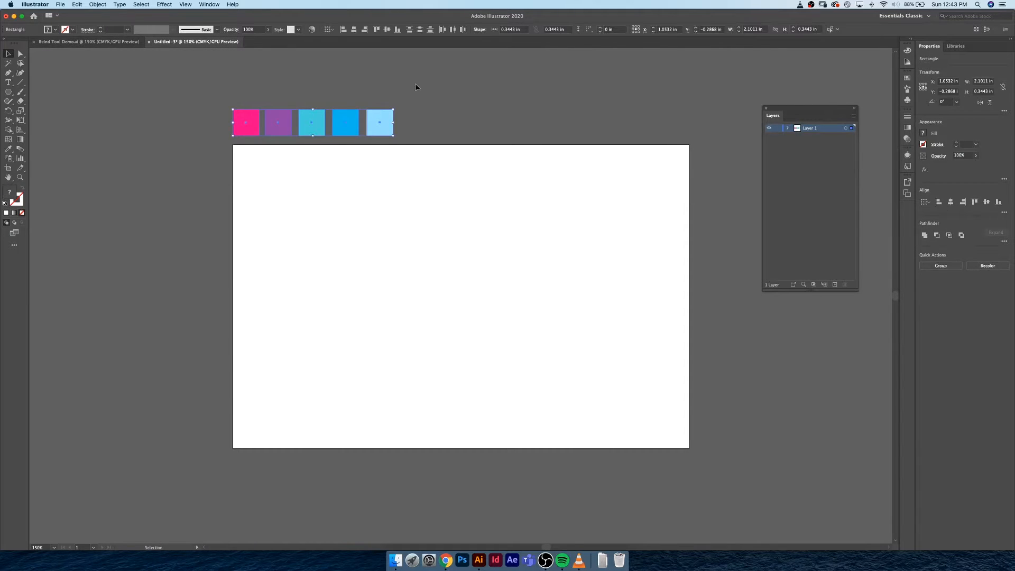
pyautogui.click(416, 85)
pyautogui.moveTo(420, 94); pyautogui.dragTo(361, 107)
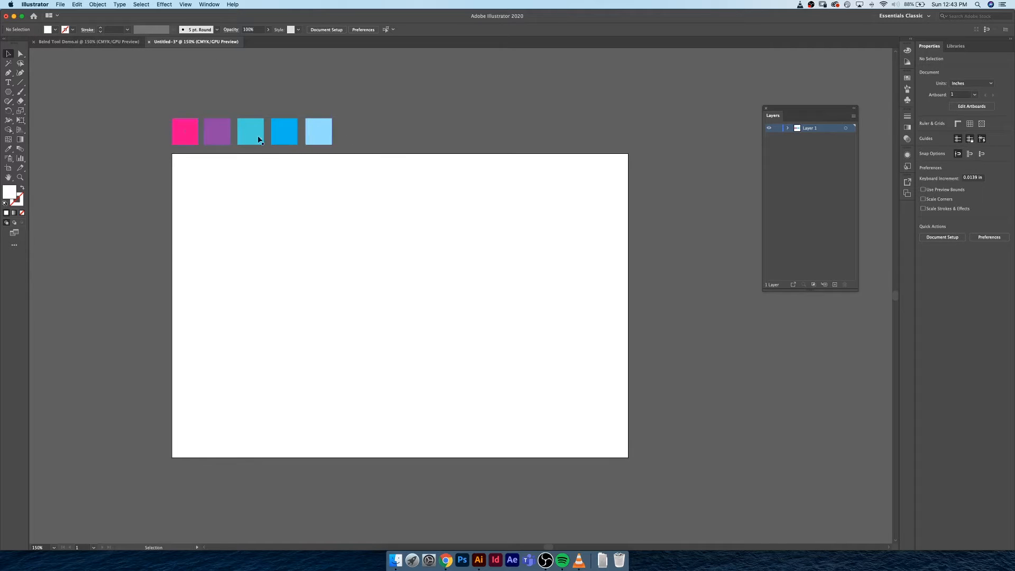
# Dock the floating Layers panel as an icon below the other collapsed panels
pyautogui.moveTo(773, 116); pyautogui.dragTo(897, 207)
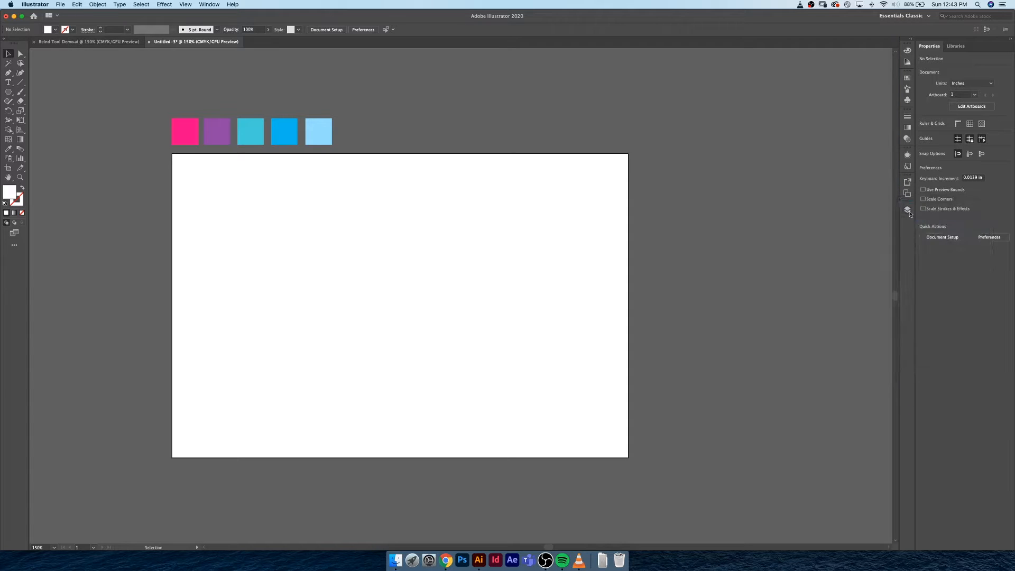
pyautogui.click(906, 210)
pyautogui.click(907, 210)
# Delete the default individual color, gradient and pattern swatches except None, Registration, white and black
pyautogui.click(907, 78)
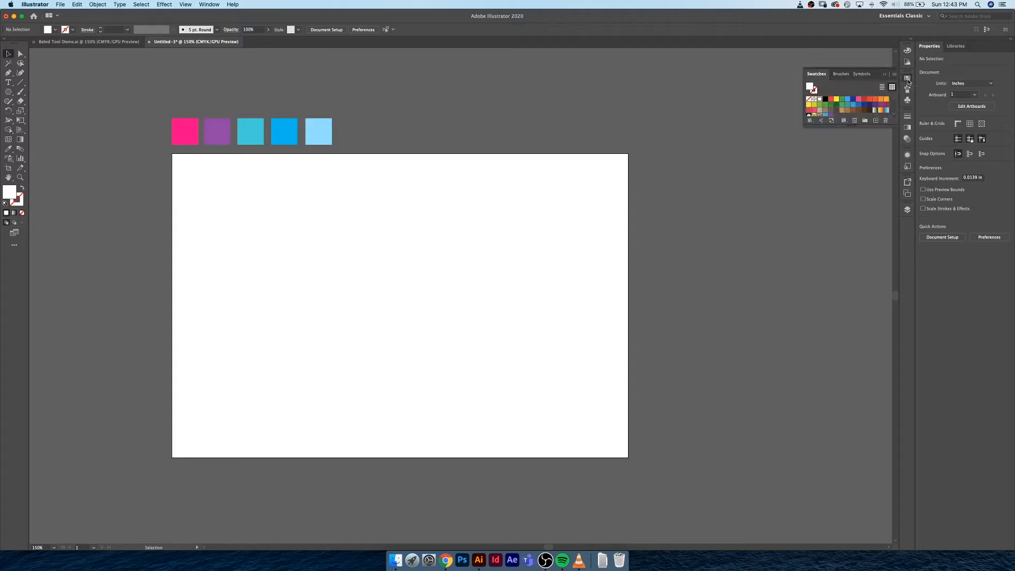
pyautogui.moveTo(852, 127); pyautogui.dragTo(854, 239)
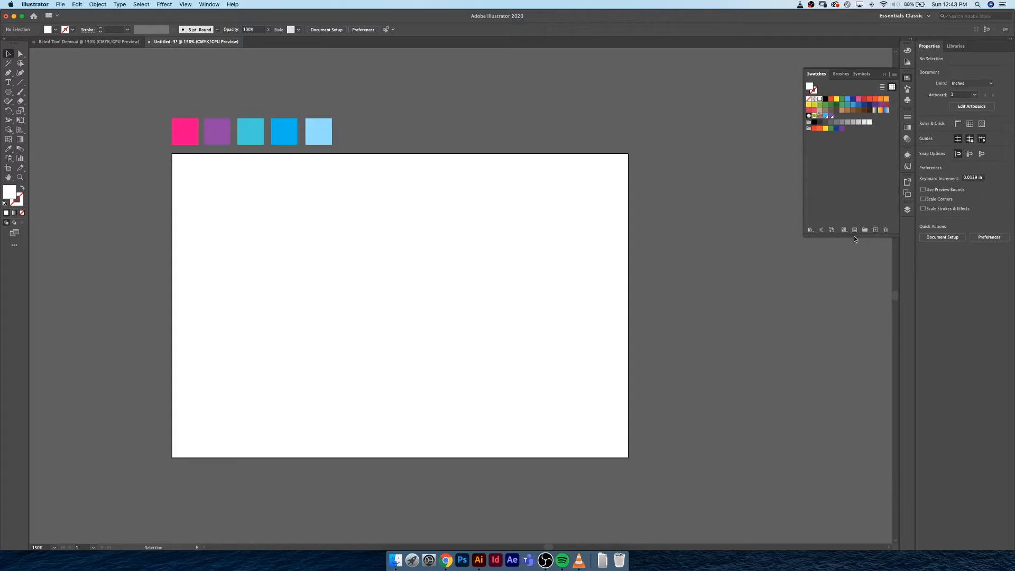
pyautogui.click(851, 151)
pyautogui.click(831, 99)
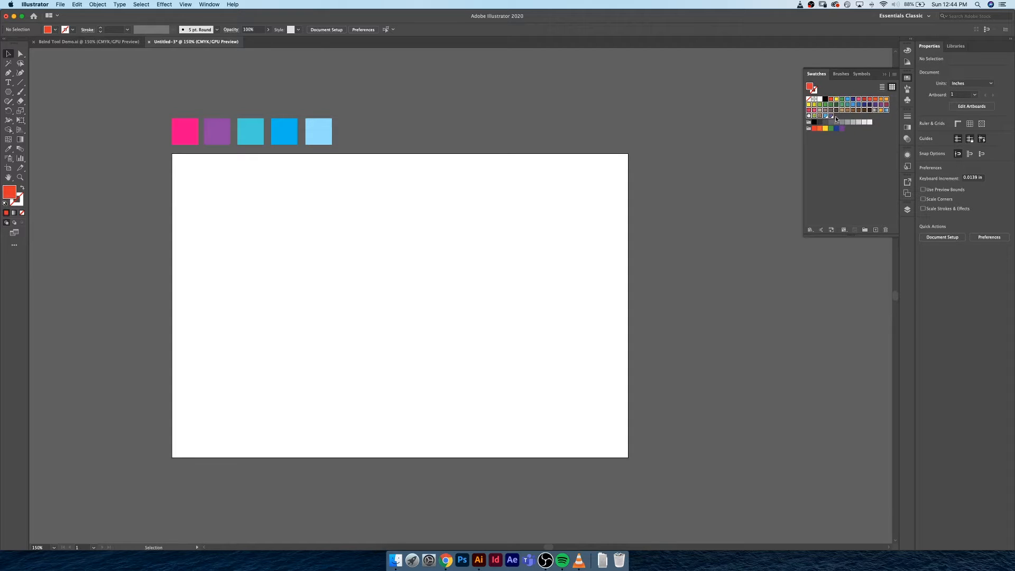
pyautogui.click(885, 229)
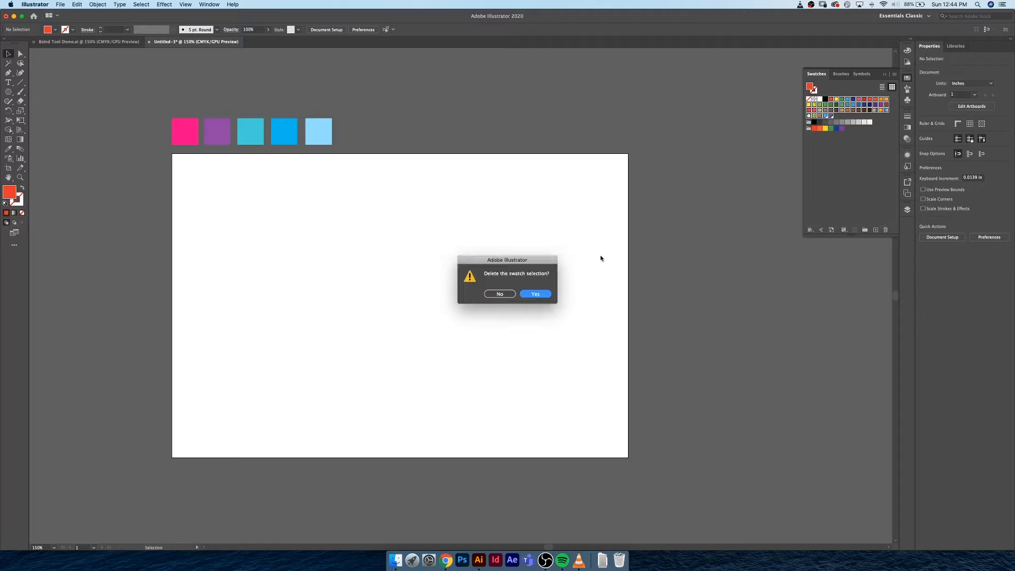
pyautogui.click(540, 295)
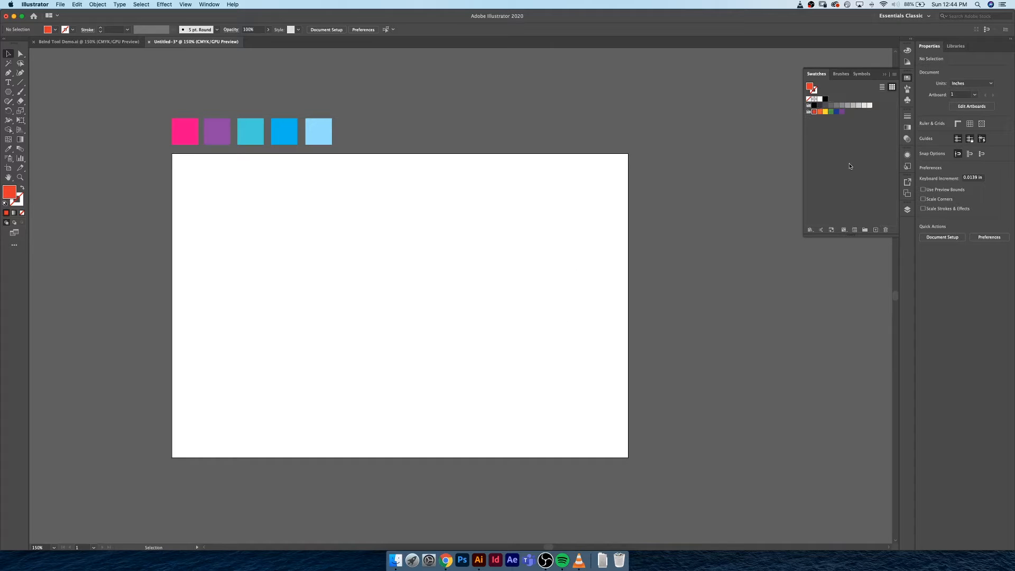
# Delete the default bright color group from the swatches, keeping the gray group
pyautogui.click(808, 112)
pyautogui.click(885, 229)
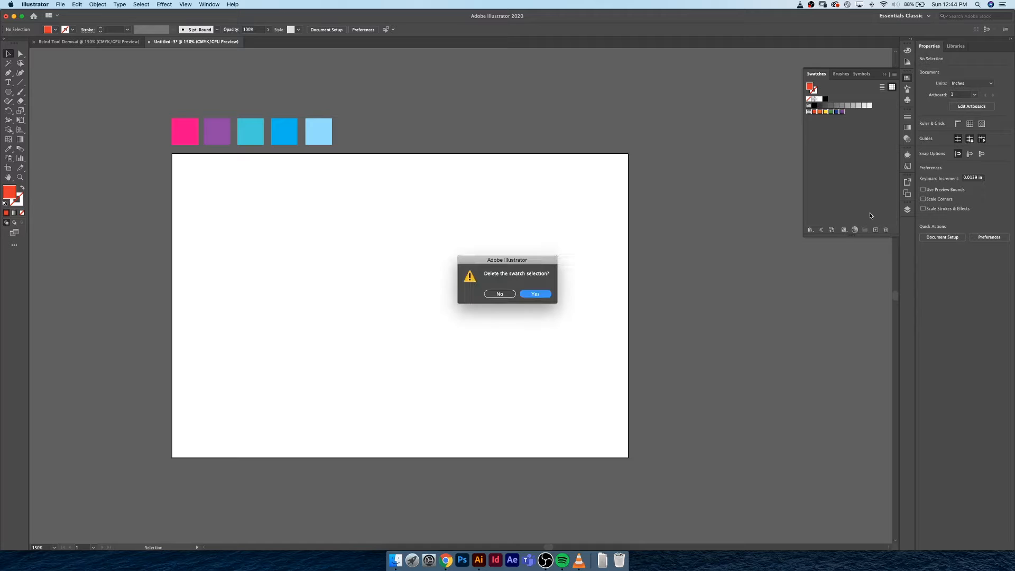
pyautogui.click(541, 293)
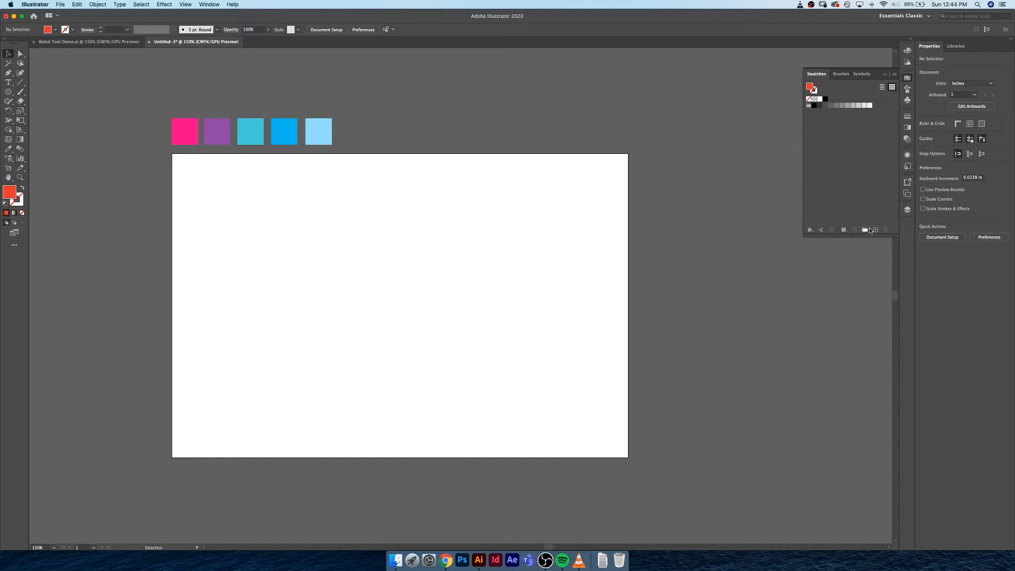
# Create a new empty color group in the document's swatches
pyautogui.click(864, 230)
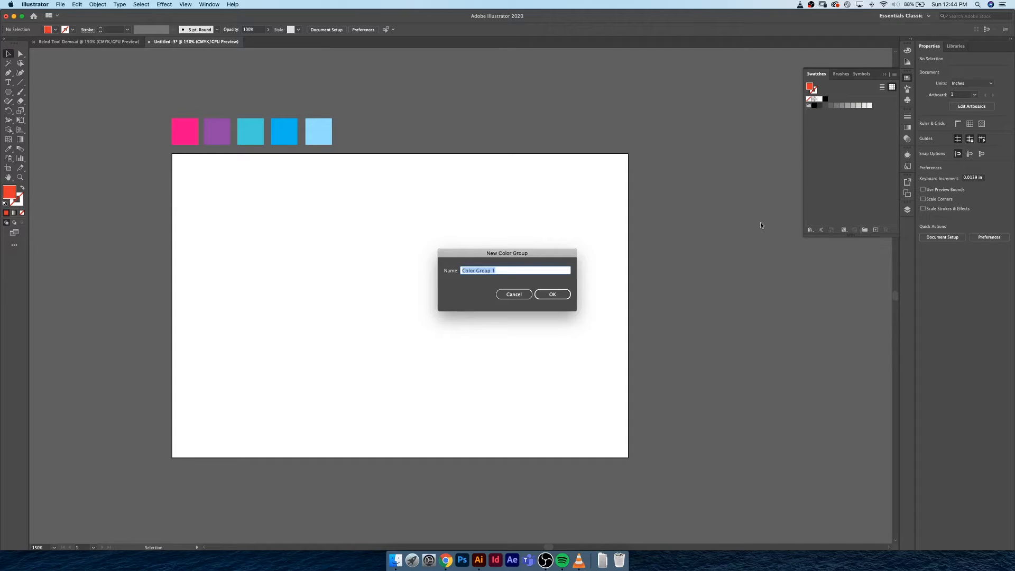
pyautogui.write('C')
pyautogui.click(552, 295)
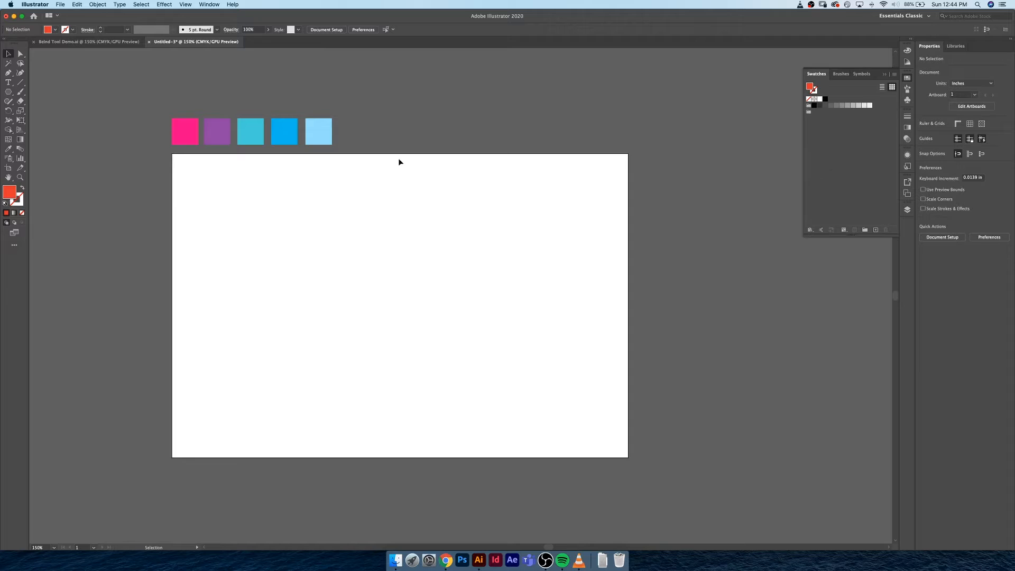
# Add the pink, purple, teal, blue and light blue fills of the five squares to the new color group
pyautogui.click(196, 133)
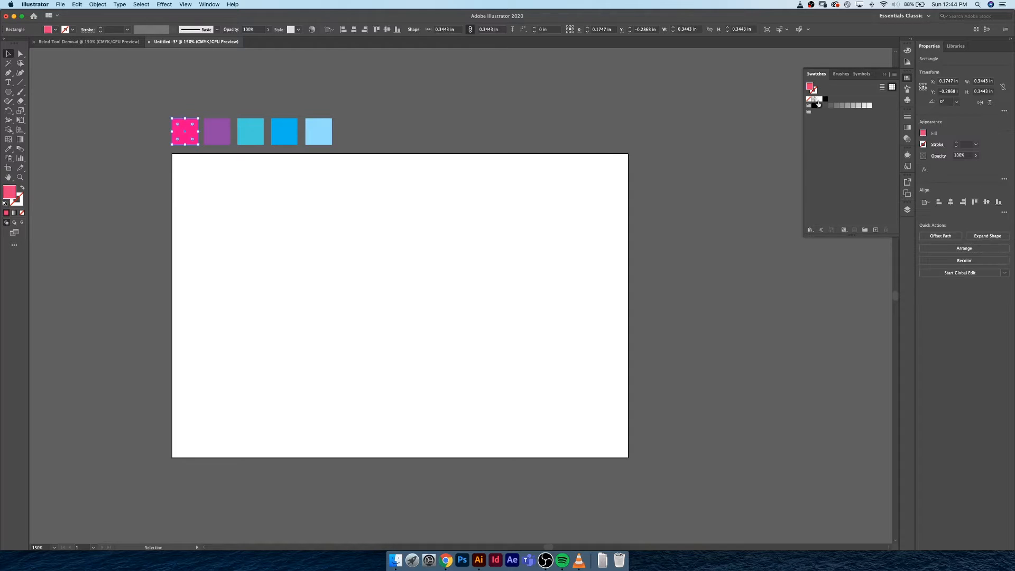
pyautogui.moveTo(810, 88); pyautogui.dragTo(814, 112)
pyautogui.click(218, 133)
pyautogui.moveTo(809, 89); pyautogui.dragTo(838, 125)
pyautogui.click(250, 132)
pyautogui.click(295, 135)
pyautogui.click(317, 131)
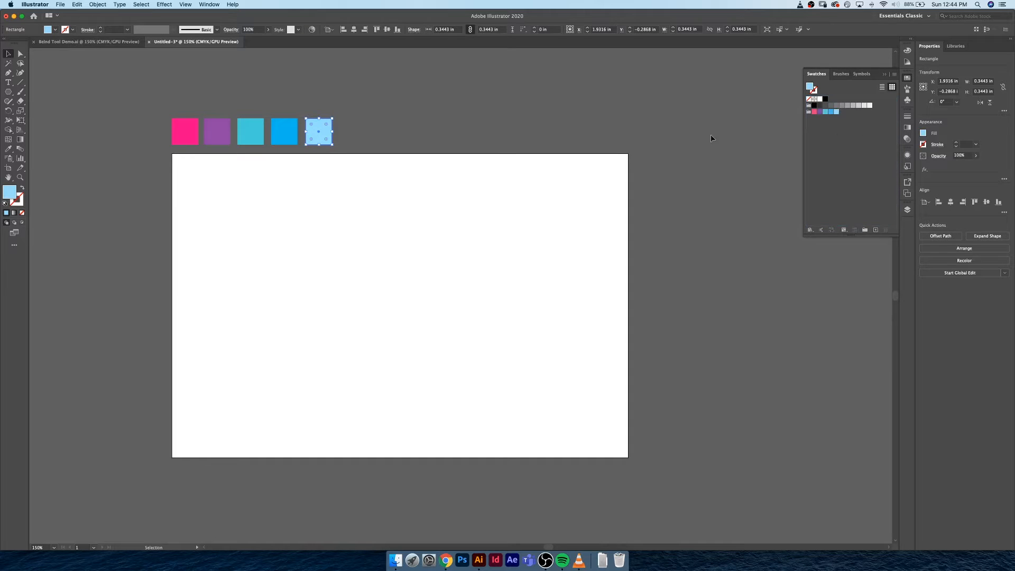
pyautogui.click(560, 108)
pyautogui.hscroll(-5, 448, 115)
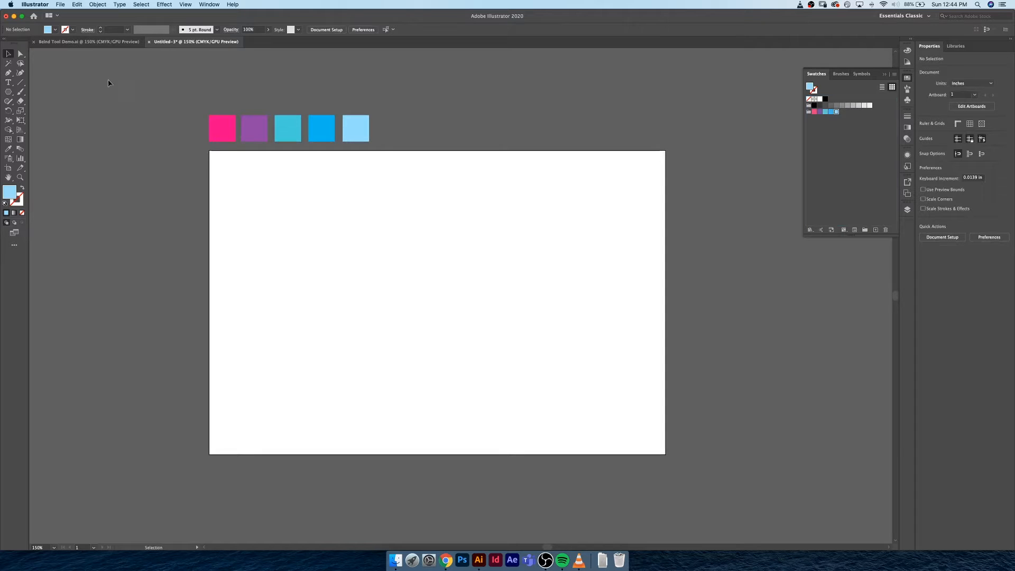
# Examine the pink-to-blue fluid shape in Belnd Tool Demo.ai as the reference artwork
pyautogui.click(68, 42)
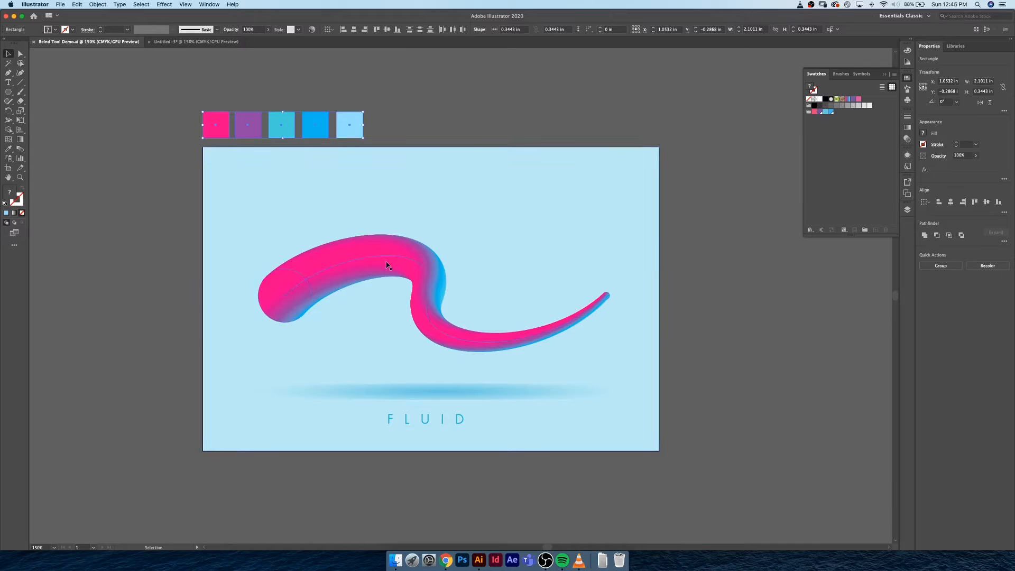
pyautogui.click(97, 4)
pyautogui.click(97, 4)
# Switch to the Untitled-3 document and draw an S-shaped three-anchor Pen path about 3.4 in wide across the middle of the artboard
pyautogui.click(195, 42)
pyautogui.press('p')
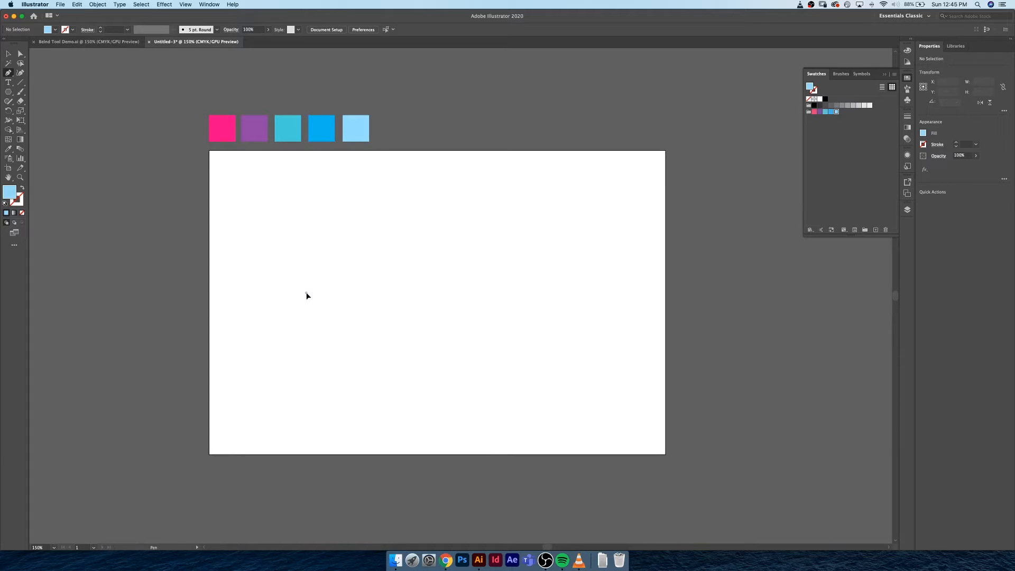
pyautogui.moveTo(307, 294); pyautogui.dragTo(331, 267)
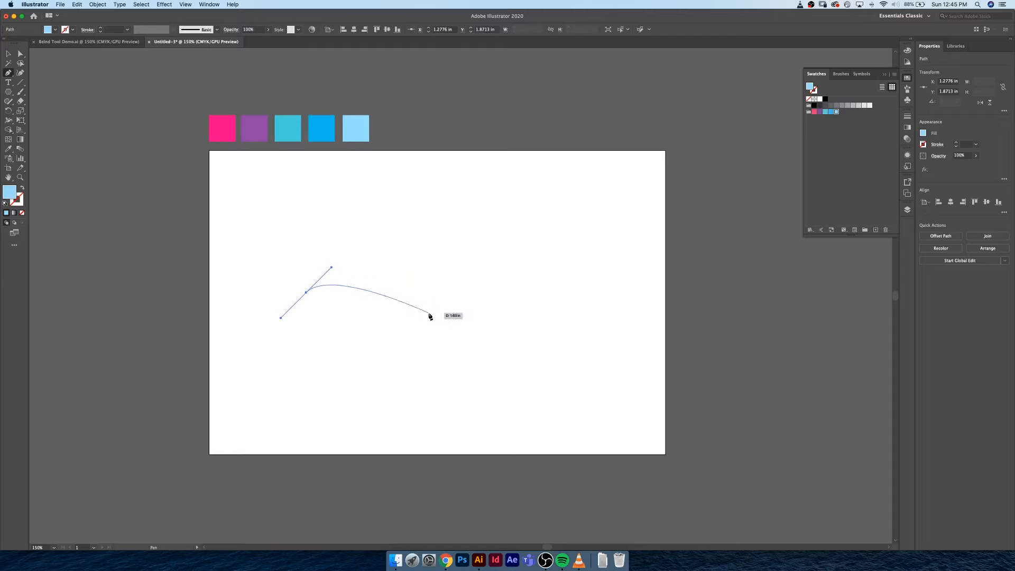
pyautogui.moveTo(430, 313); pyautogui.dragTo(430, 313)
pyautogui.moveTo(413, 340); pyautogui.dragTo(395, 386)
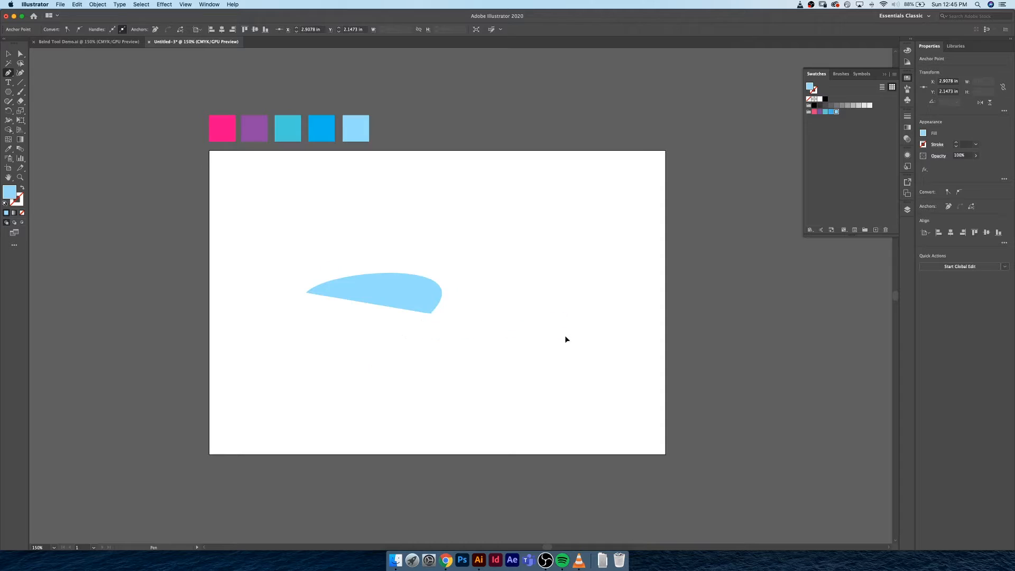
pyautogui.moveTo(565, 314); pyautogui.dragTo(607, 276)
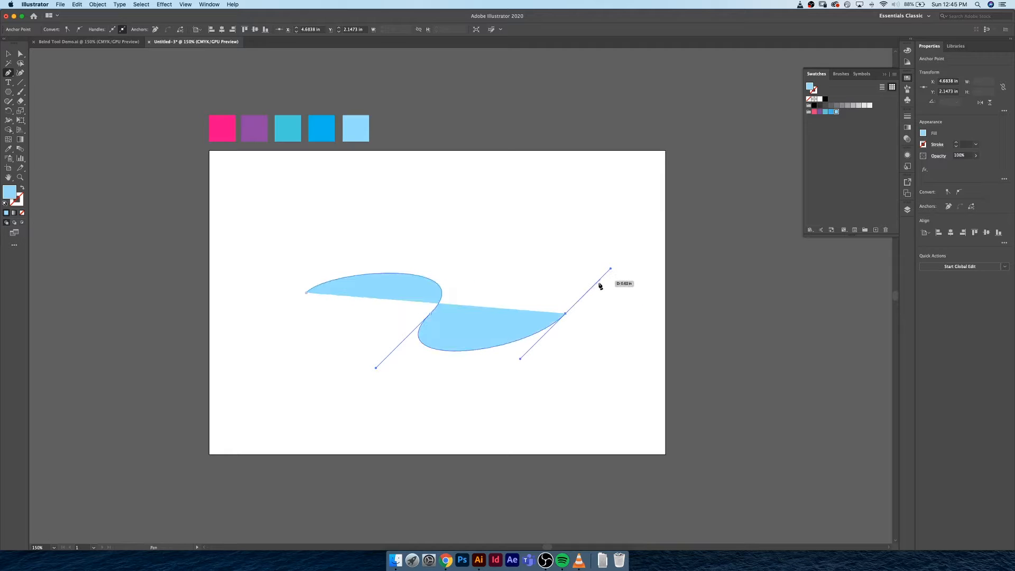
# Remove the fill from the S-shaped path and move the path straight up to about Y 1.78 in
pyautogui.press('v')
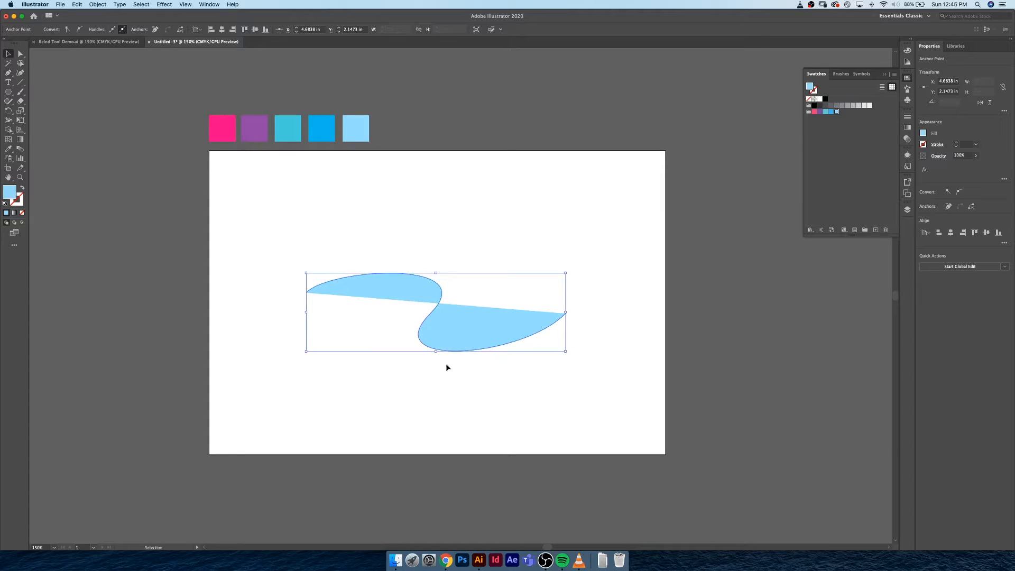
pyautogui.click(21, 213)
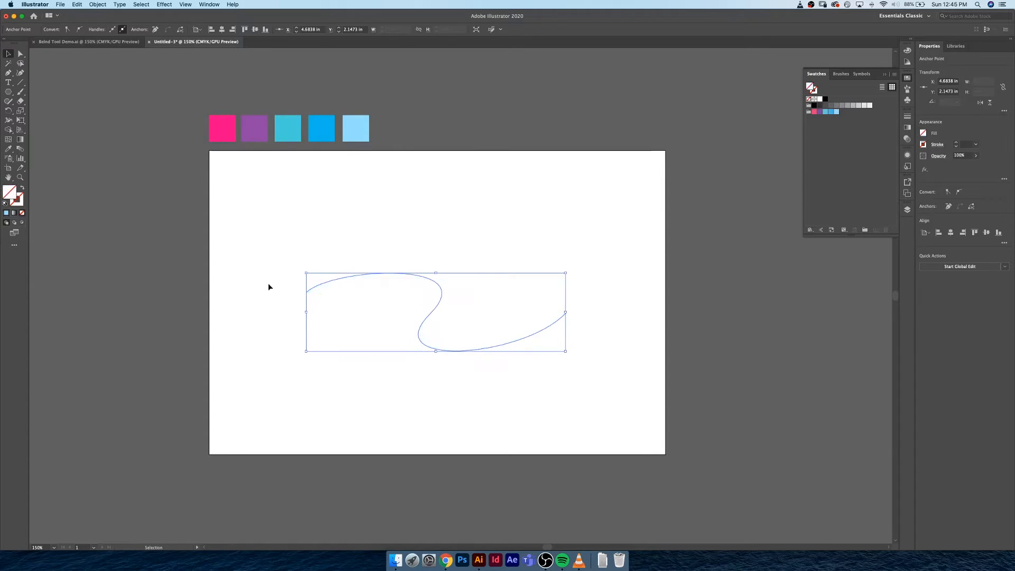
pyautogui.moveTo(394, 276); pyautogui.dragTo(382, 246)
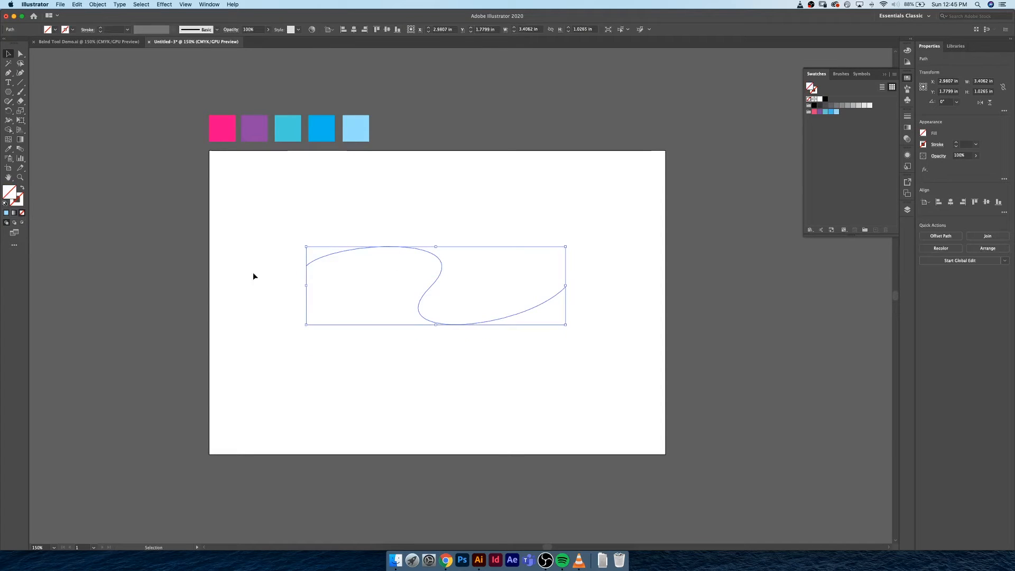
# Reshape the path's first hump by adjusting the direction handles of its starting anchor and its middle anchor
pyautogui.press('a')
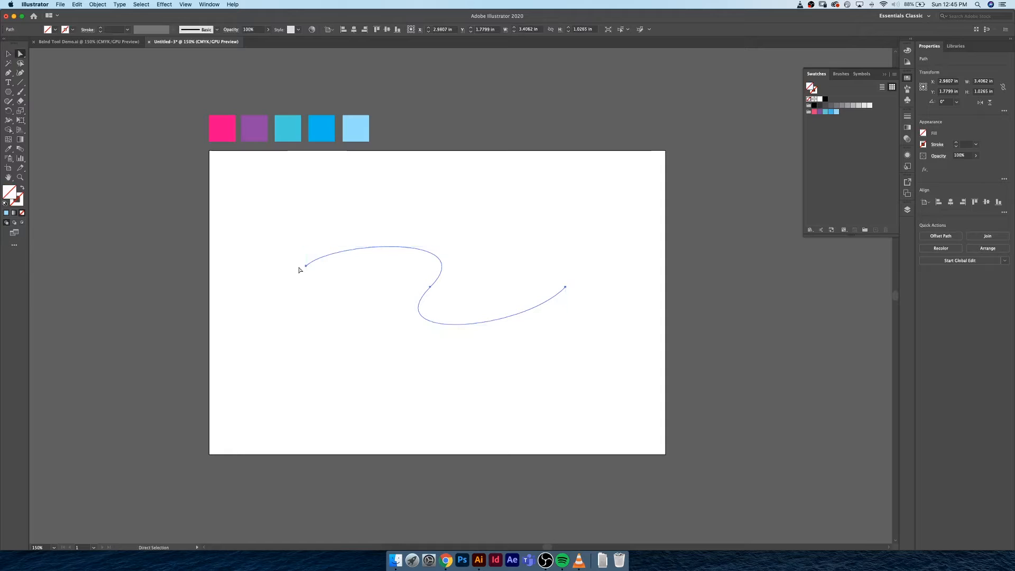
pyautogui.click(306, 265)
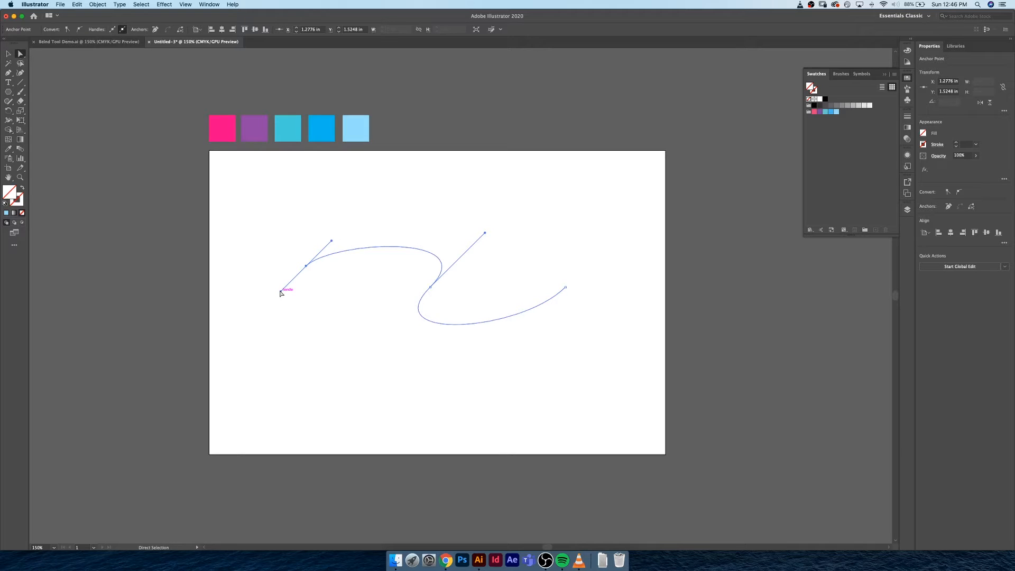
pyautogui.moveTo(280, 291)
pyautogui.mouseDown()
pyautogui.moveTo(263, 357)
pyautogui.moveTo(279, 304)
pyautogui.mouseUp()
pyautogui.moveTo(327, 236); pyautogui.dragTo(332, 217)
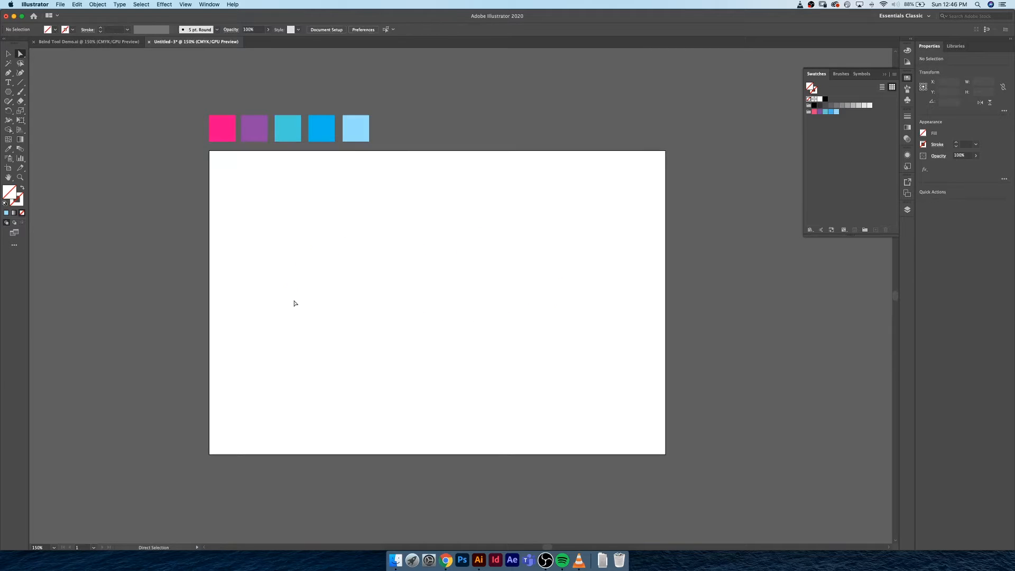
pyautogui.click(306, 267)
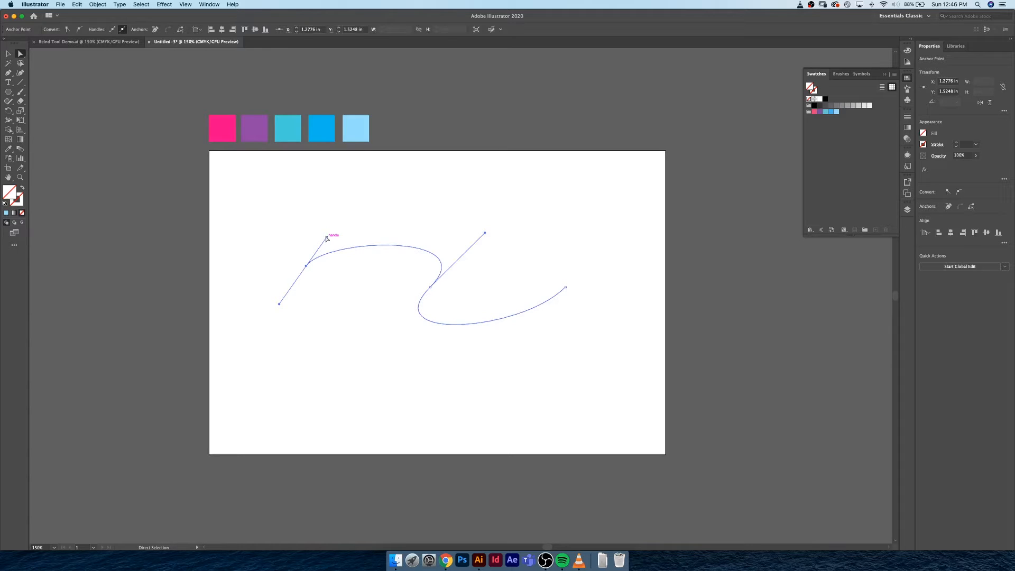
pyautogui.moveTo(326, 238); pyautogui.dragTo(354, 219)
pyautogui.moveTo(485, 233); pyautogui.dragTo(445, 249)
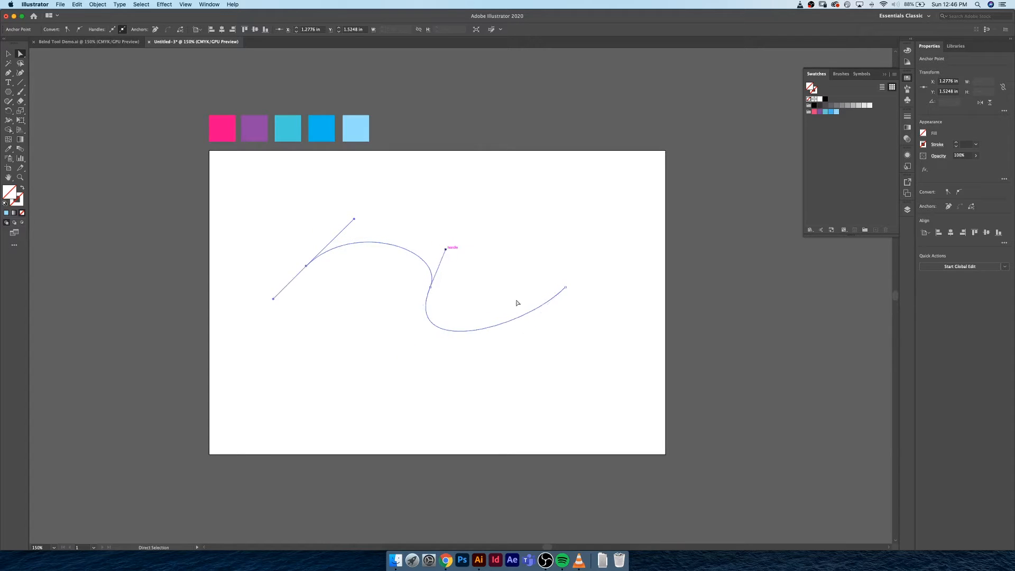
# Refine the second curve by adjusting the direction handles of the path's ending anchor
pyautogui.click(565, 287)
pyautogui.moveTo(519, 332); pyautogui.dragTo(546, 352)
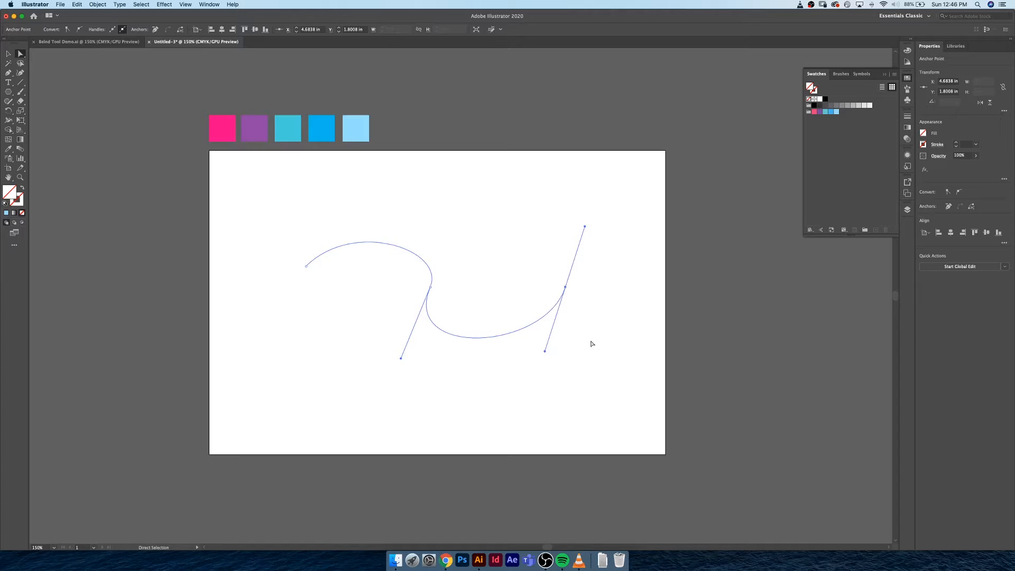
pyautogui.moveTo(544, 351); pyautogui.dragTo(515, 346)
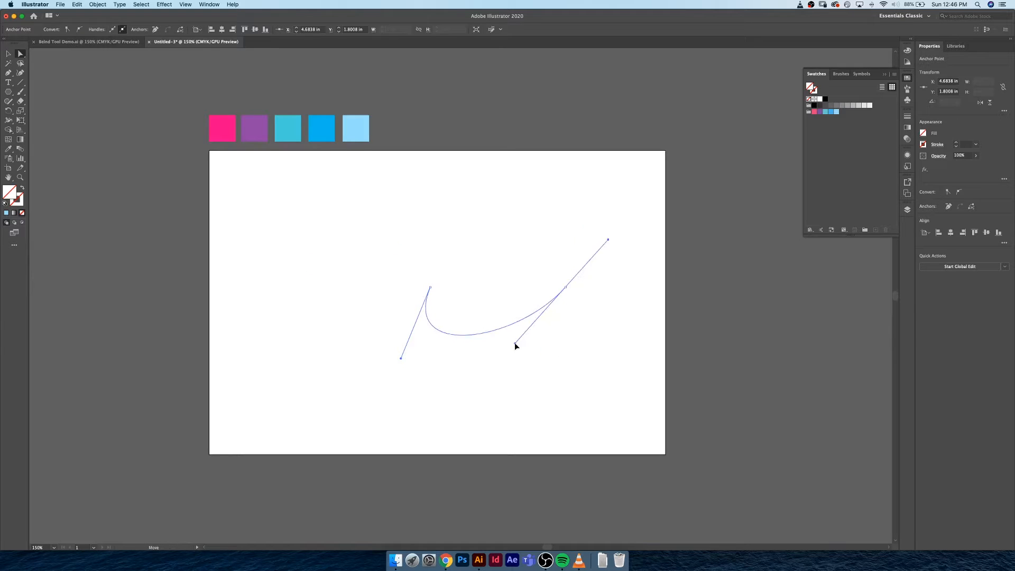
pyautogui.moveTo(608, 240)
pyautogui.mouseDown()
pyautogui.moveTo(608, 223)
pyautogui.moveTo(596, 242)
pyautogui.mouseUp()
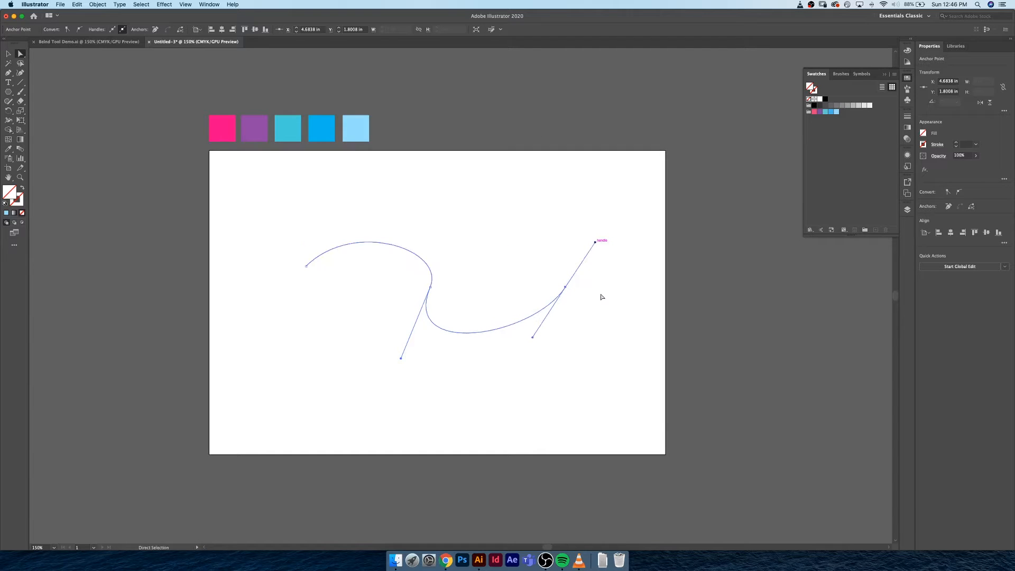
# Extend the path from its ending anchor with a short upward-arching Pen segment, making the whole path about 3.9 in wide
pyautogui.press('p')
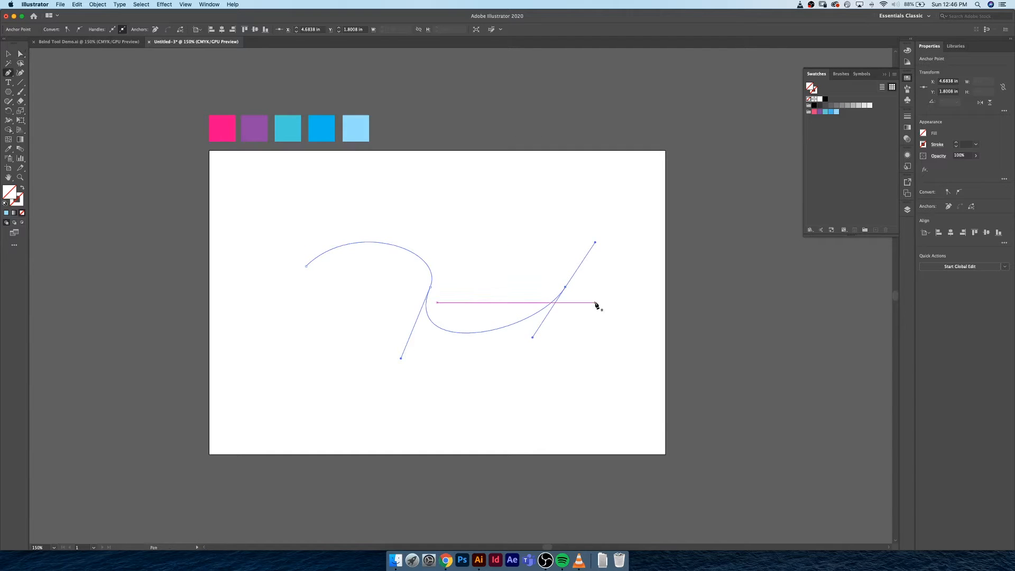
pyautogui.moveTo(565, 287); pyautogui.dragTo(583, 265)
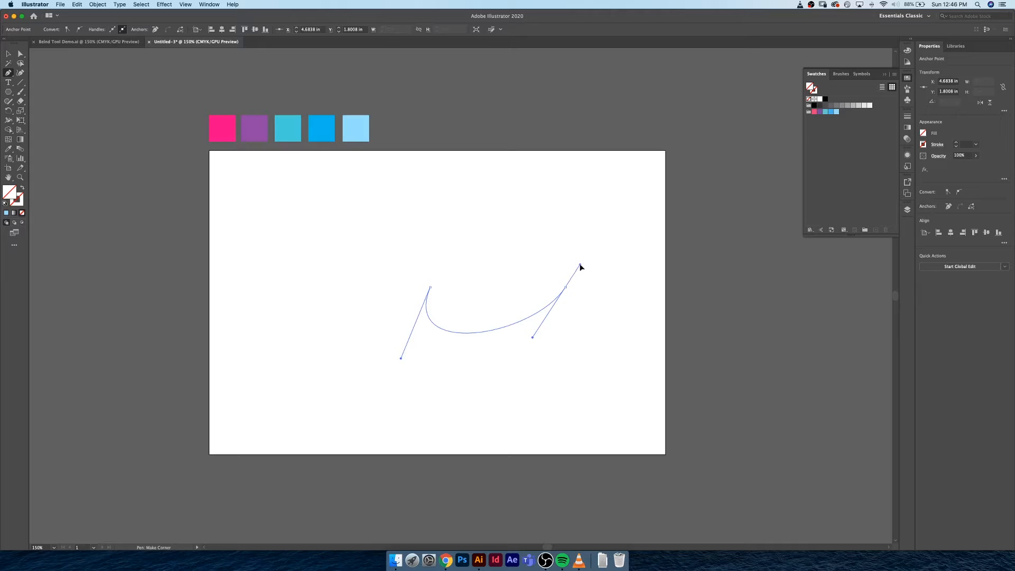
pyautogui.moveTo(580, 261); pyautogui.dragTo(581, 261)
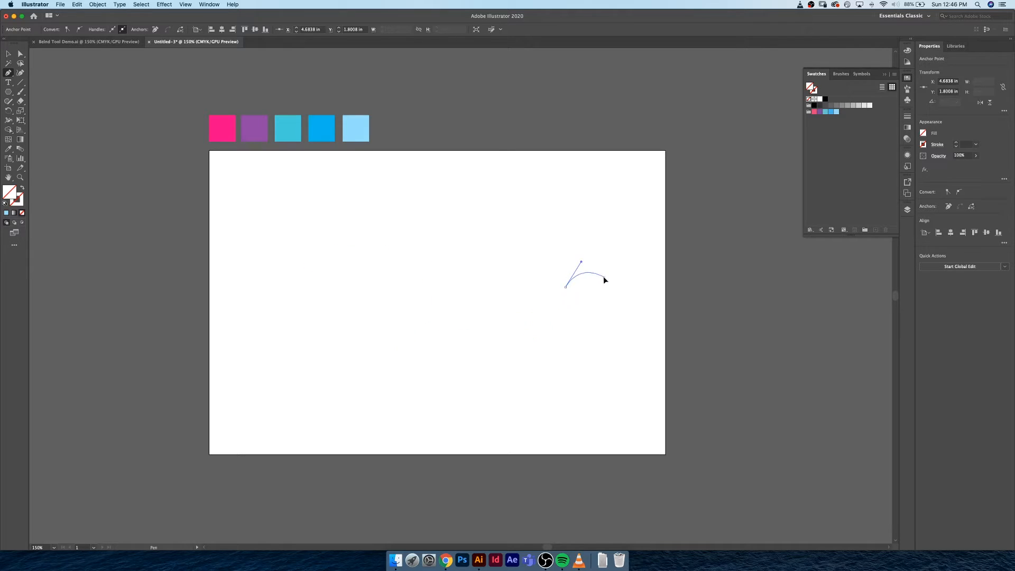
pyautogui.moveTo(604, 275); pyautogui.dragTo(626, 287)
# Nudge the whole curved path left to about X 2.94 in
pyautogui.press('v')
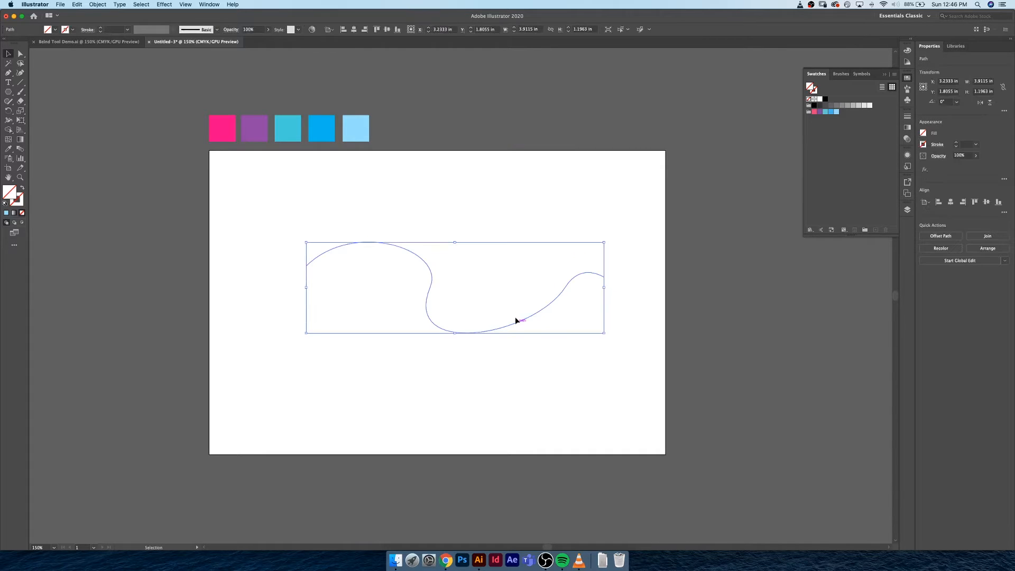
pyautogui.hotkey('shift', 'Left')
pyautogui.hotkey('shift', 'Left')
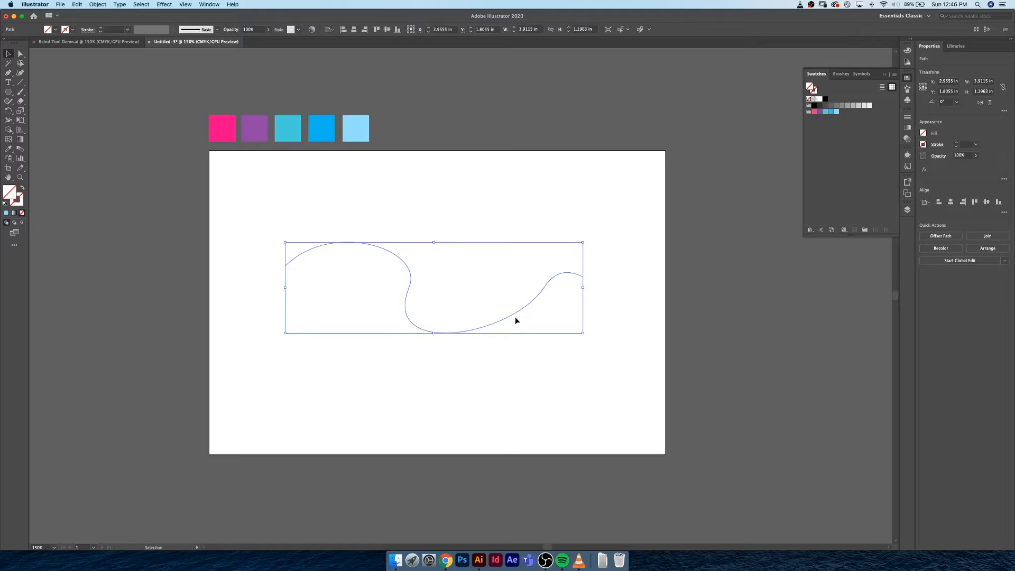
pyautogui.press('Left')
pyautogui.press('Left')
# Give the curved path a 0.5 pt black stroke and deselect it
pyautogui.click(21, 198)
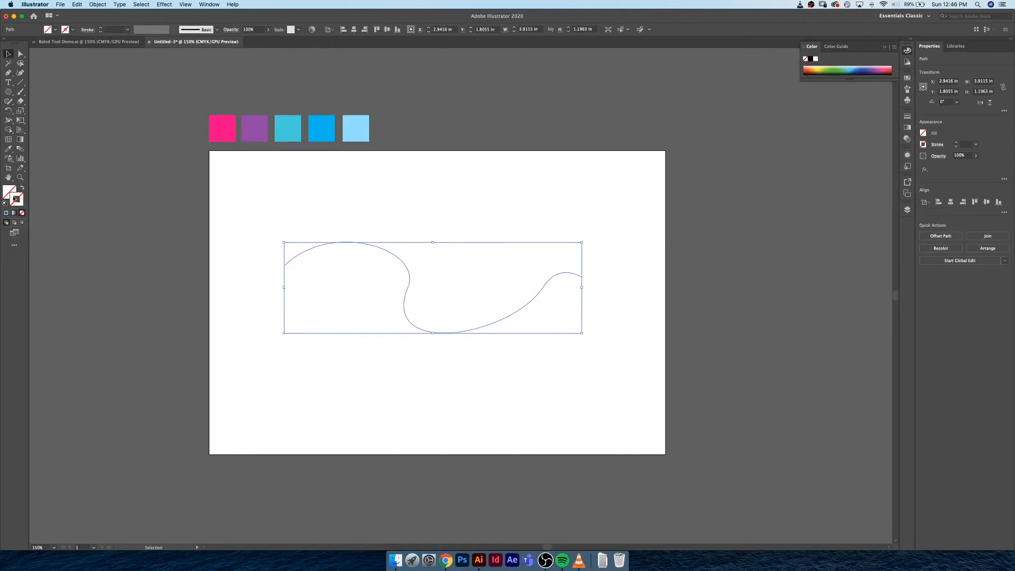
pyautogui.click(101, 28)
pyautogui.click(100, 28)
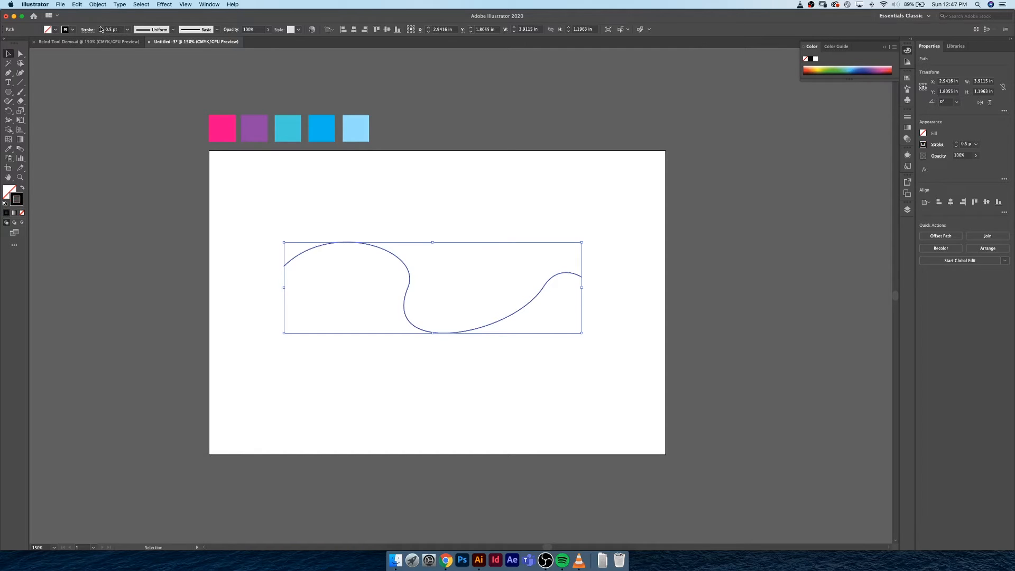
pyautogui.click(116, 157)
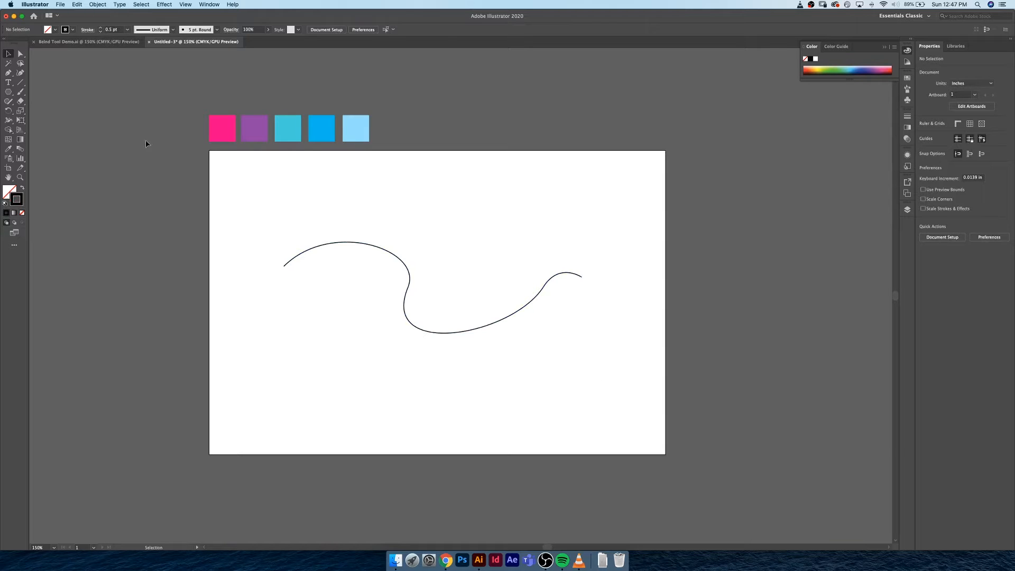
# Draw a circle about 0.78 in wide below the curve's start with the Ellipse tool and duplicate it horizontally below the curve's end
pyautogui.moveTo(8, 91); pyautogui.dragTo(68, 112)
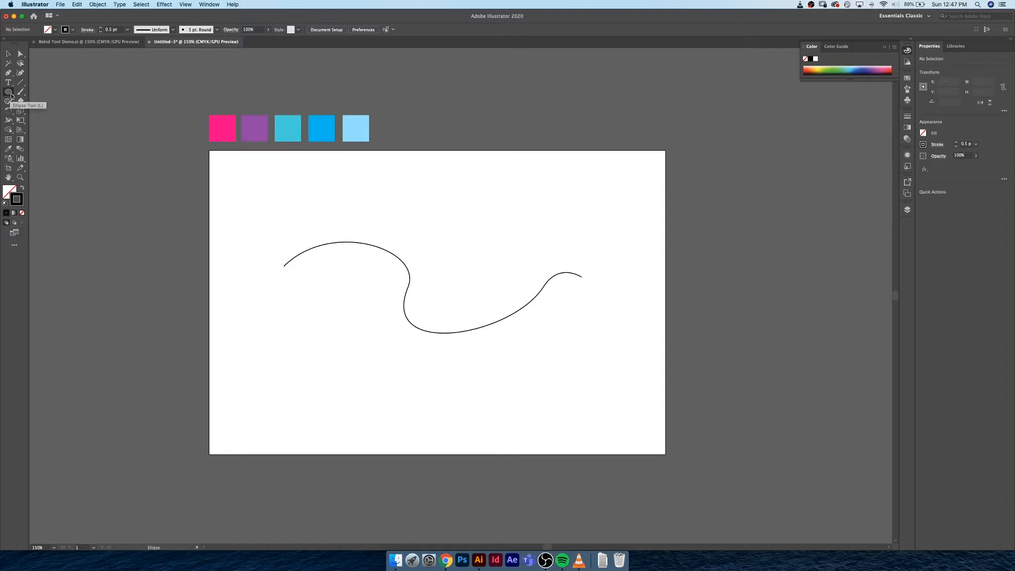
pyautogui.moveTo(8, 94); pyautogui.dragTo(9, 94)
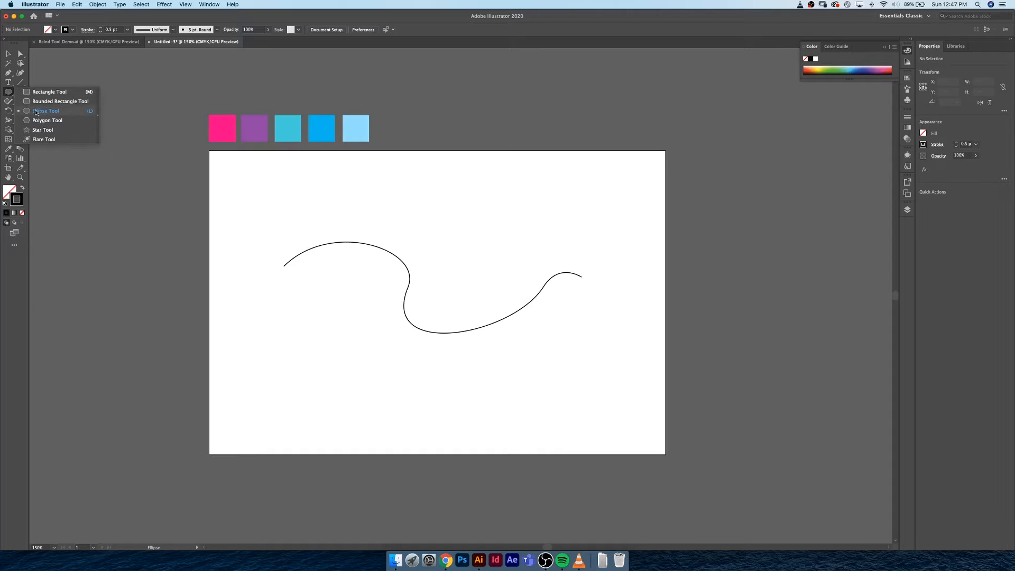
pyautogui.click(320, 352)
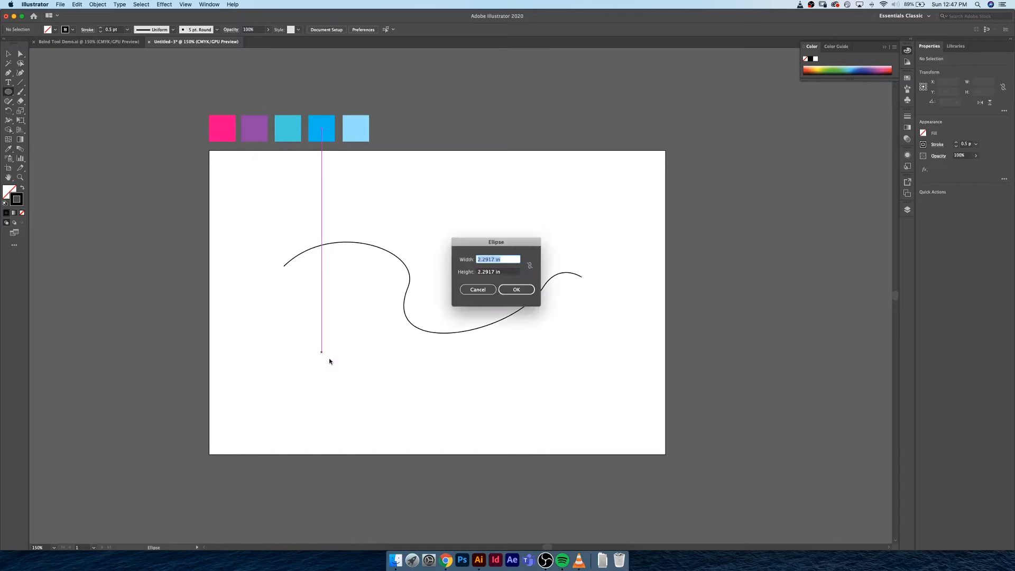
pyautogui.press('Escape')
pyautogui.moveTo(291, 354); pyautogui.dragTo(555, 397)
pyautogui.press('v')
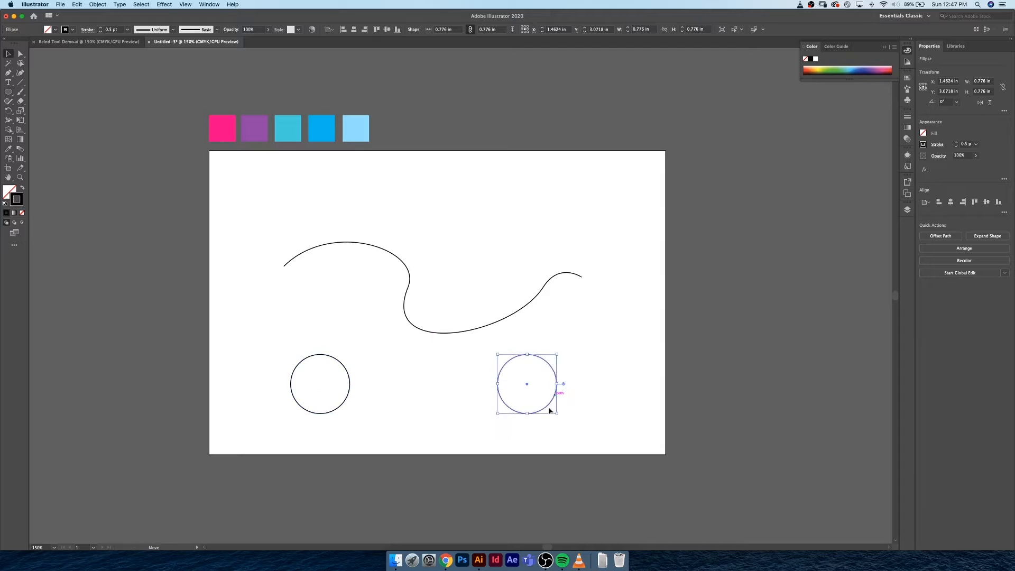
# Remove the left circle's stroke and apply the default white-to-black linear gradient as its fill
pyautogui.click(346, 378)
pyautogui.moveTo(361, 352); pyautogui.dragTo(279, 407)
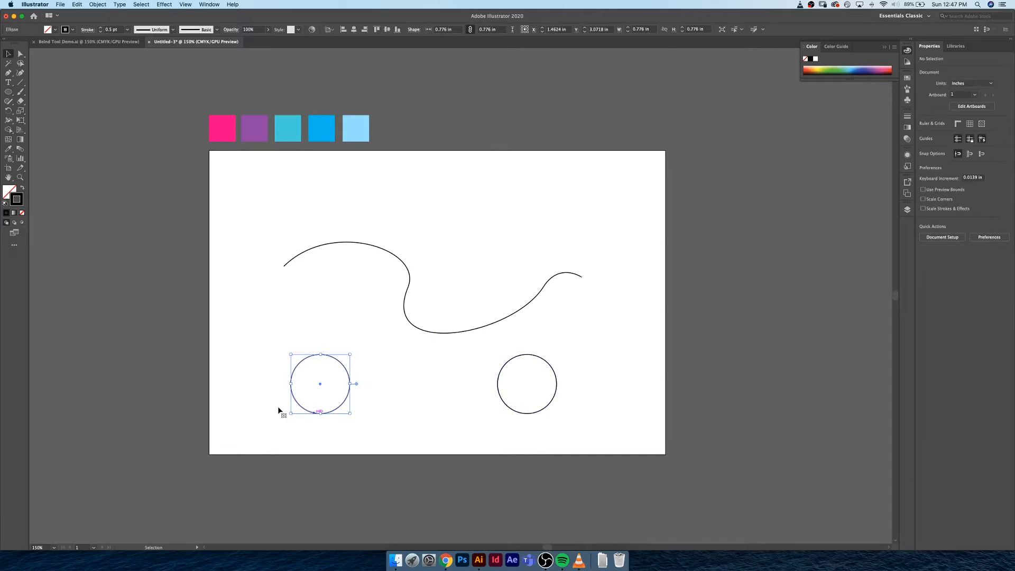
pyautogui.click(22, 214)
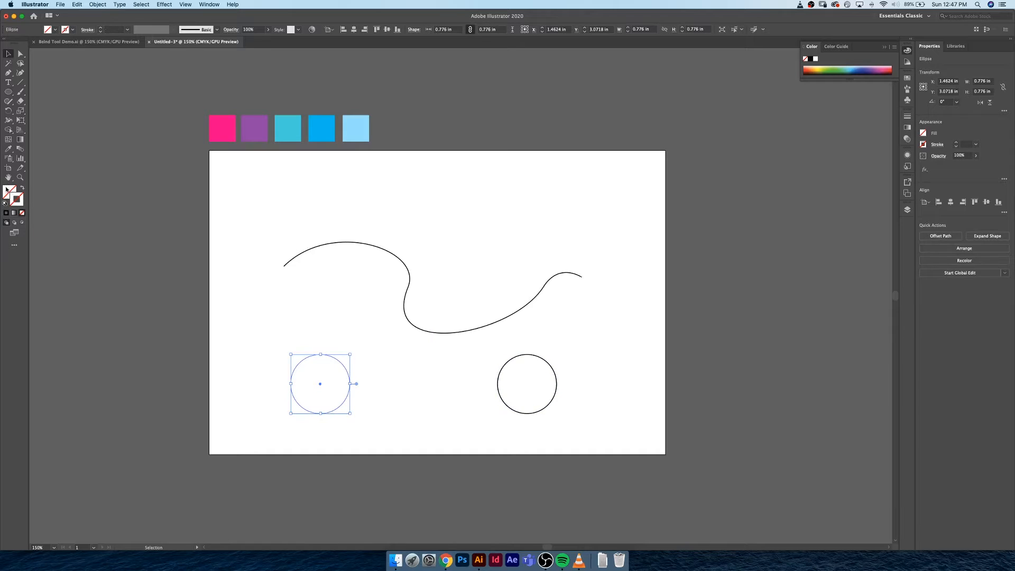
pyautogui.click(8, 191)
pyautogui.click(14, 213)
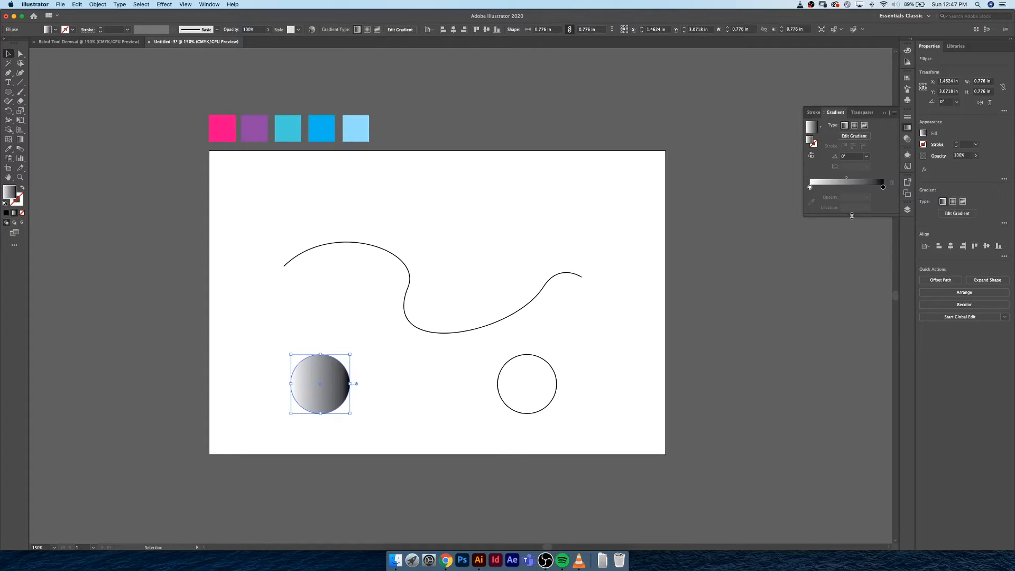
# Enlarge the gradient ramp and switch the color model of the left circle's starting gradient stop to CMYK
pyautogui.moveTo(851, 215); pyautogui.dragTo(859, 276)
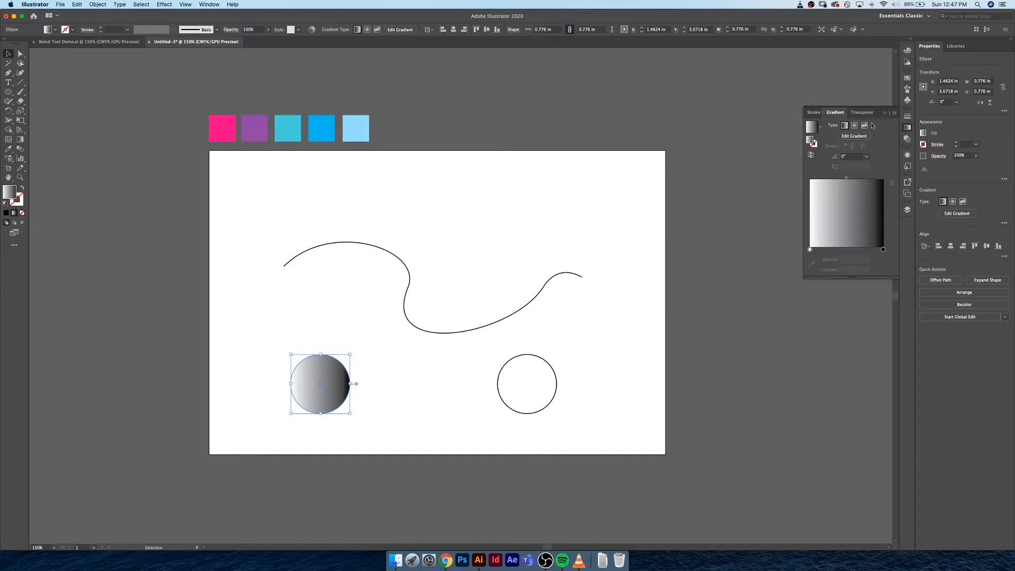
pyautogui.click(209, 5)
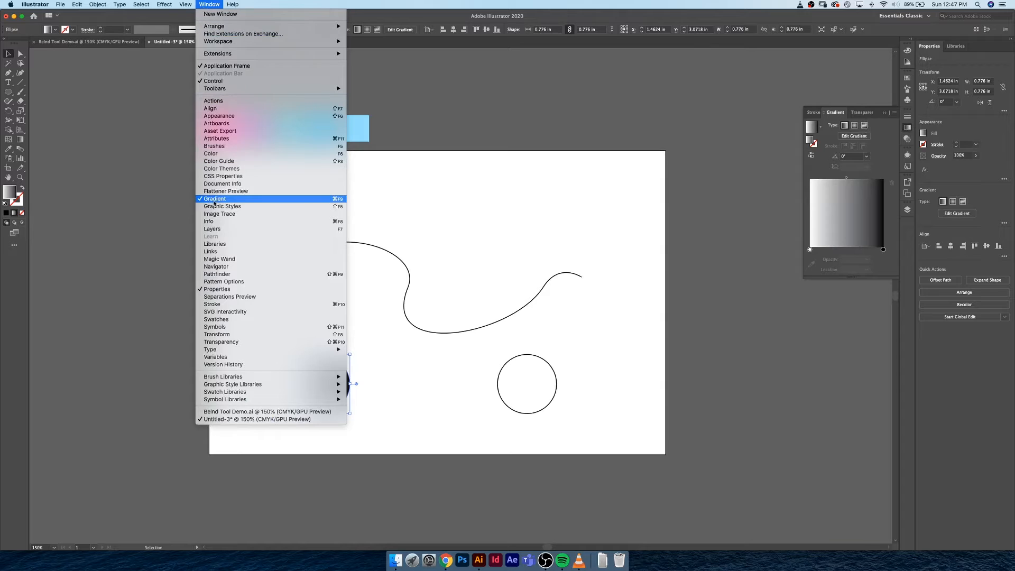
pyautogui.click(888, 164)
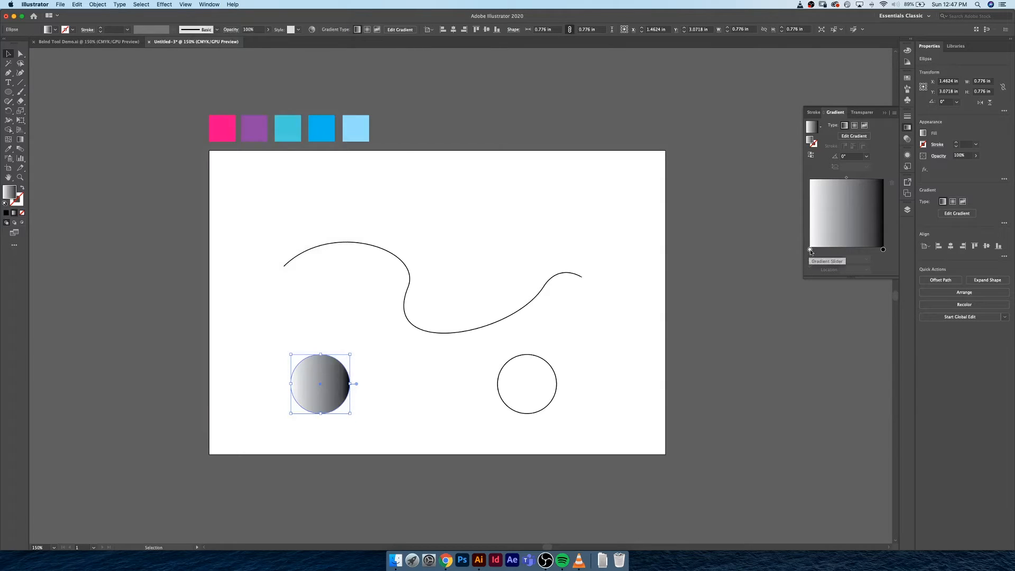
pyautogui.doubleClick(810, 250)
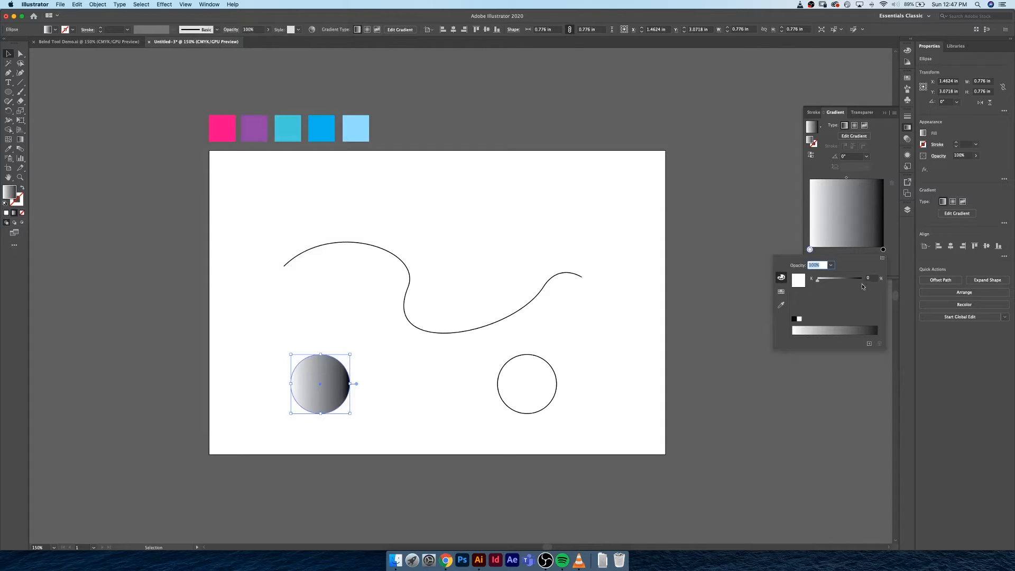
pyautogui.click(881, 260)
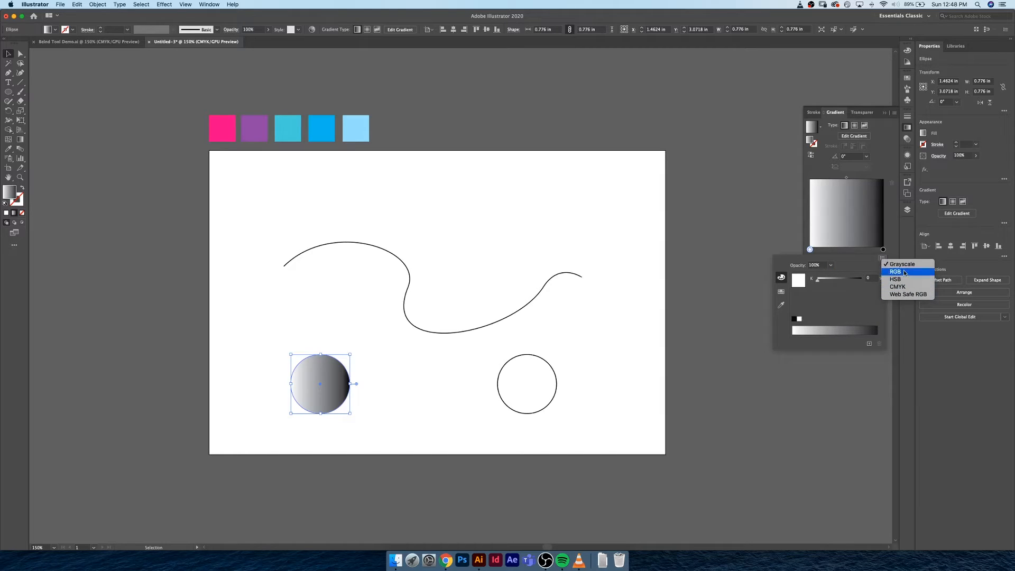
pyautogui.click(887, 288)
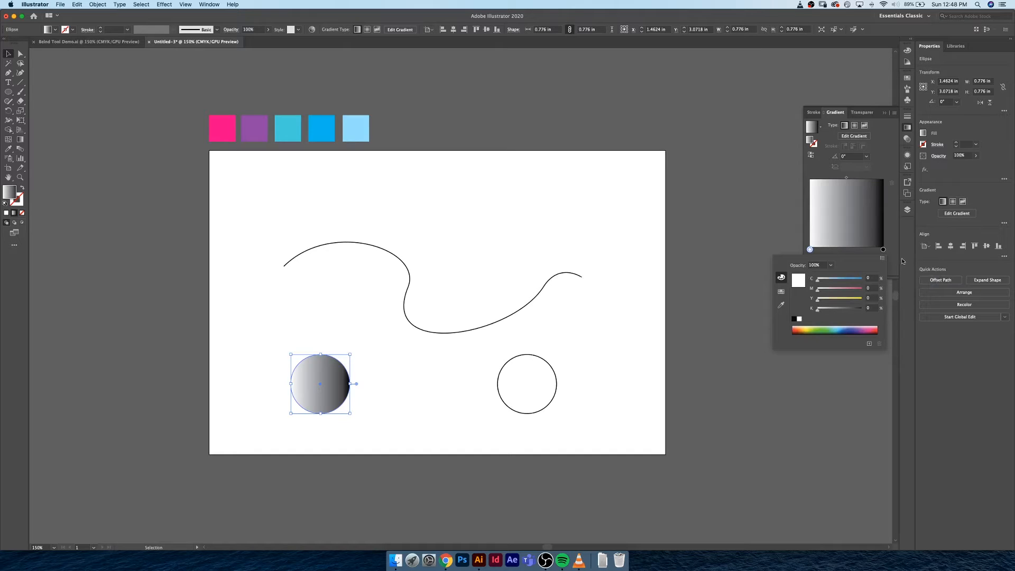
# Color the starting gradient stop with the custom pink swatch and add a custom purple stop at about 22%
pyautogui.click(782, 294)
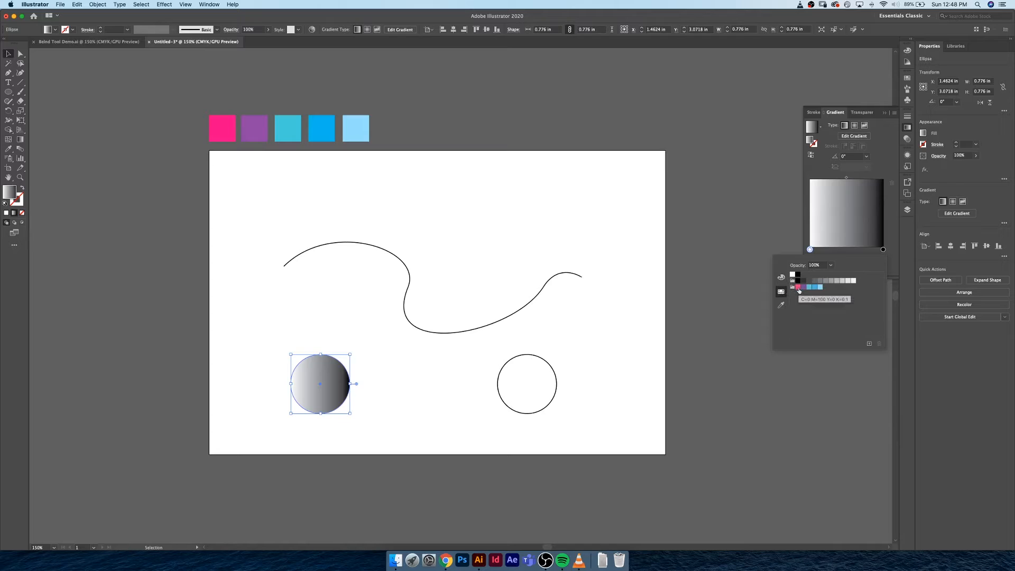
pyautogui.click(797, 287)
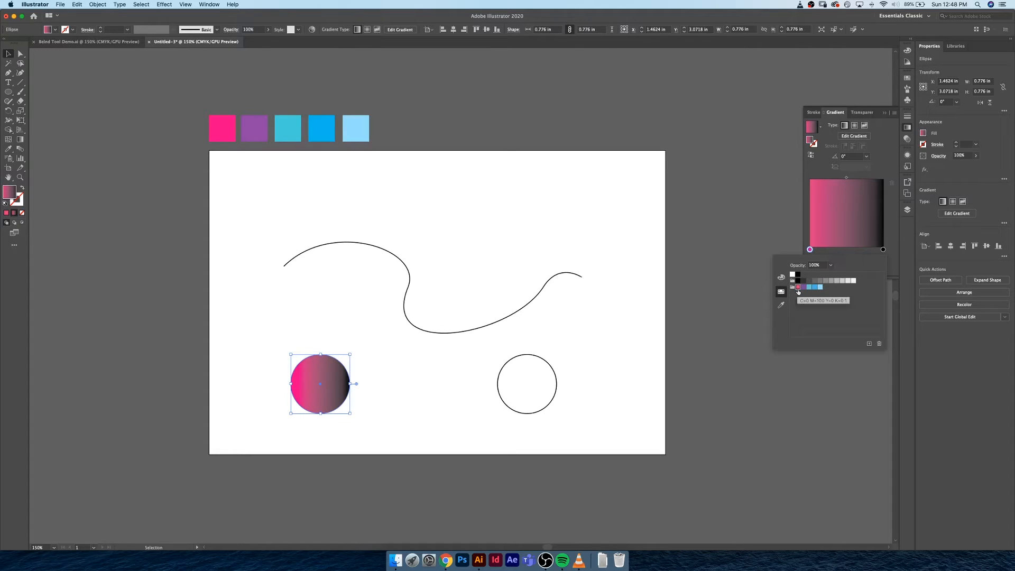
pyautogui.click(825, 254)
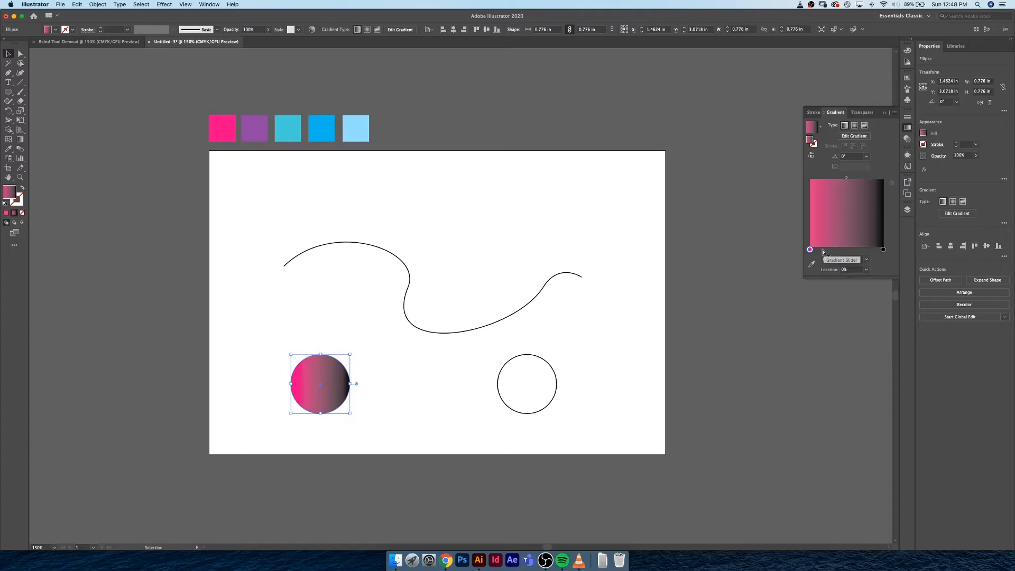
pyautogui.click(825, 250)
pyautogui.doubleClick(826, 251)
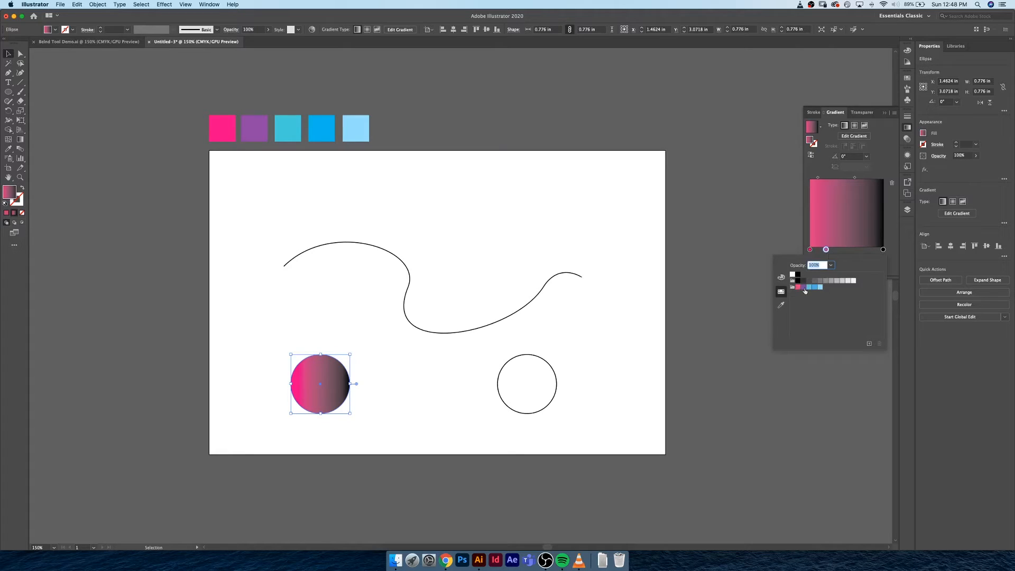
pyautogui.click(802, 287)
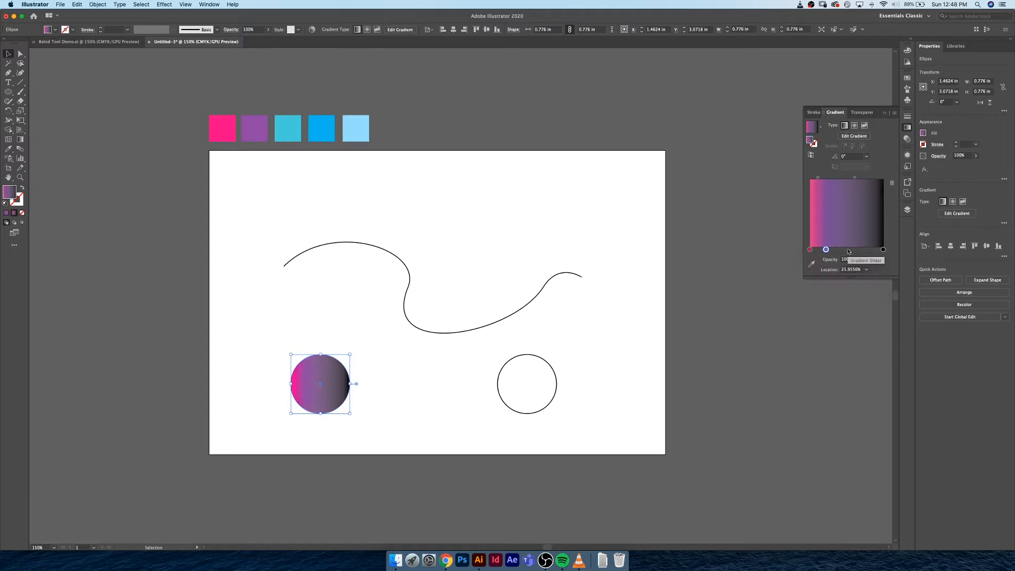
# Add a custom teal stop near the middle of the gradient and a custom blue stop at about 73%
pyautogui.click(848, 252)
pyautogui.doubleClick(848, 250)
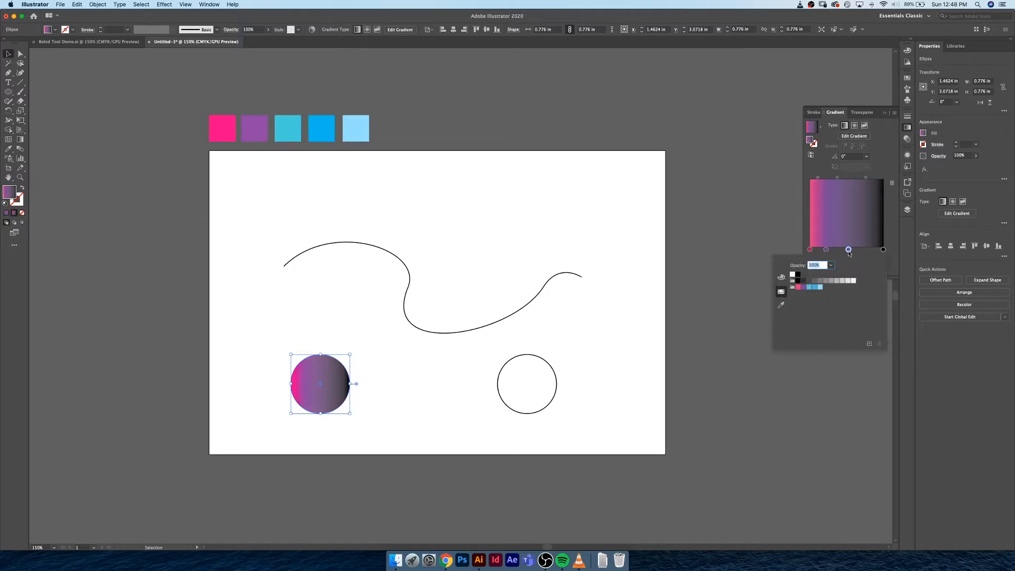
pyautogui.click(809, 287)
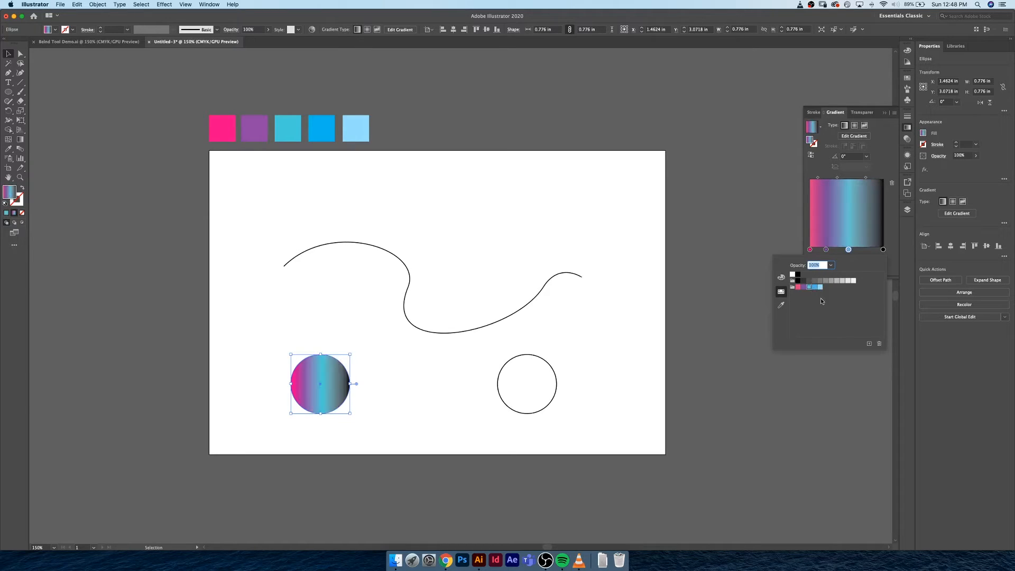
pyautogui.click(864, 250)
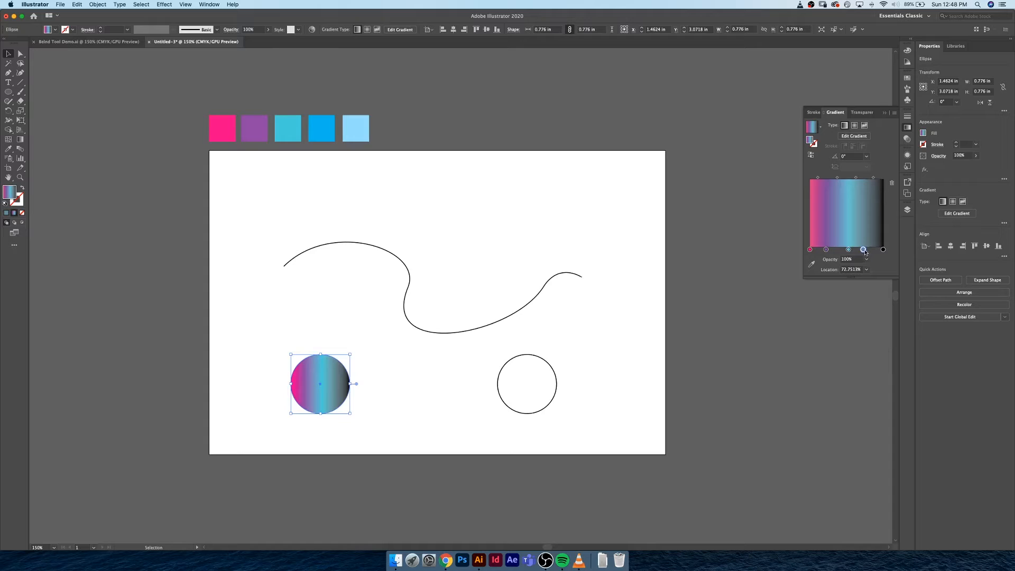
pyautogui.doubleClick(863, 249)
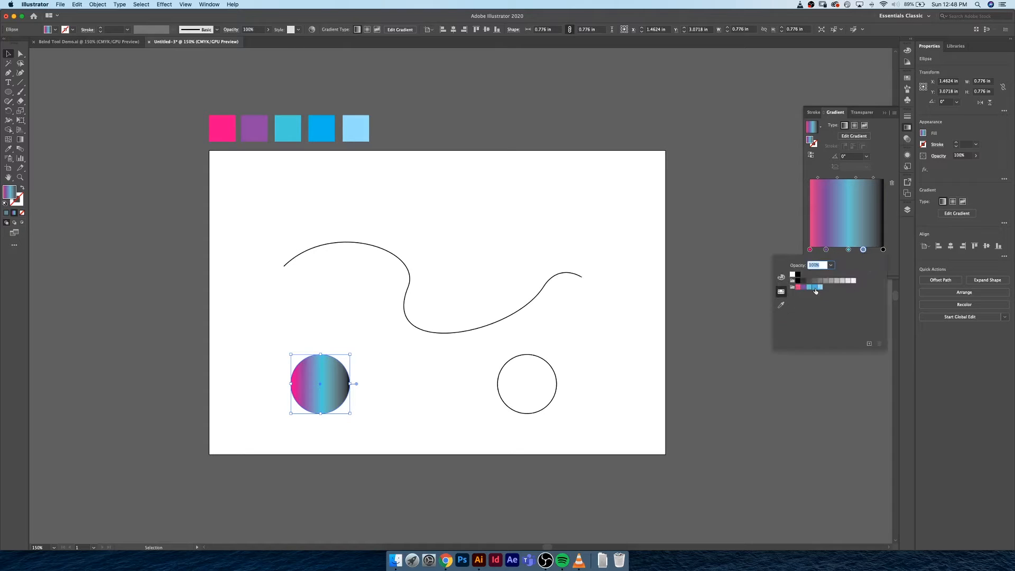
pyautogui.click(816, 287)
# Color the gradient's end stop with the custom light blue swatch and shift the blue stop to about 76%
pyautogui.click(882, 250)
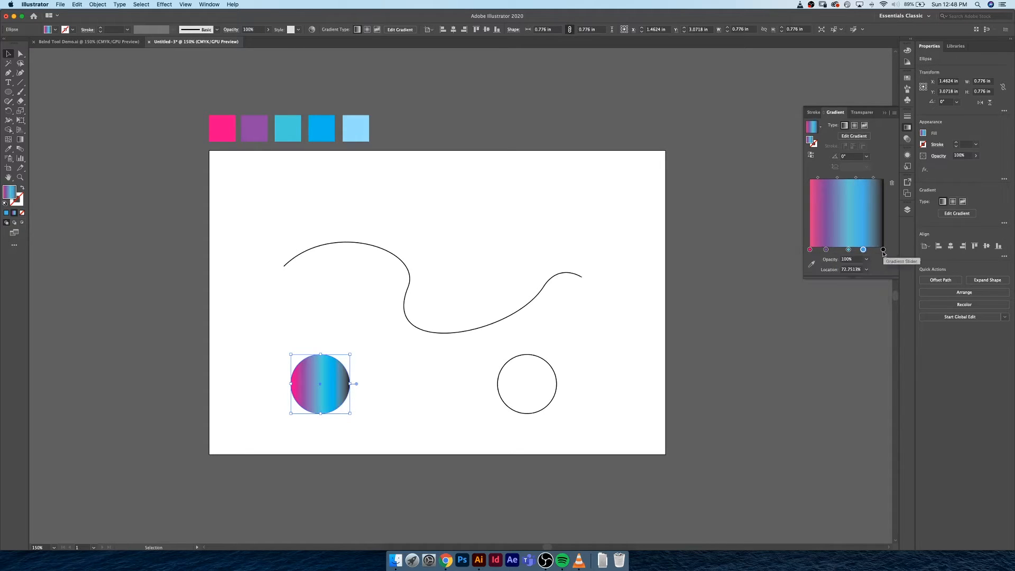
pyautogui.click(883, 251)
pyautogui.doubleClick(883, 251)
pyautogui.click(821, 288)
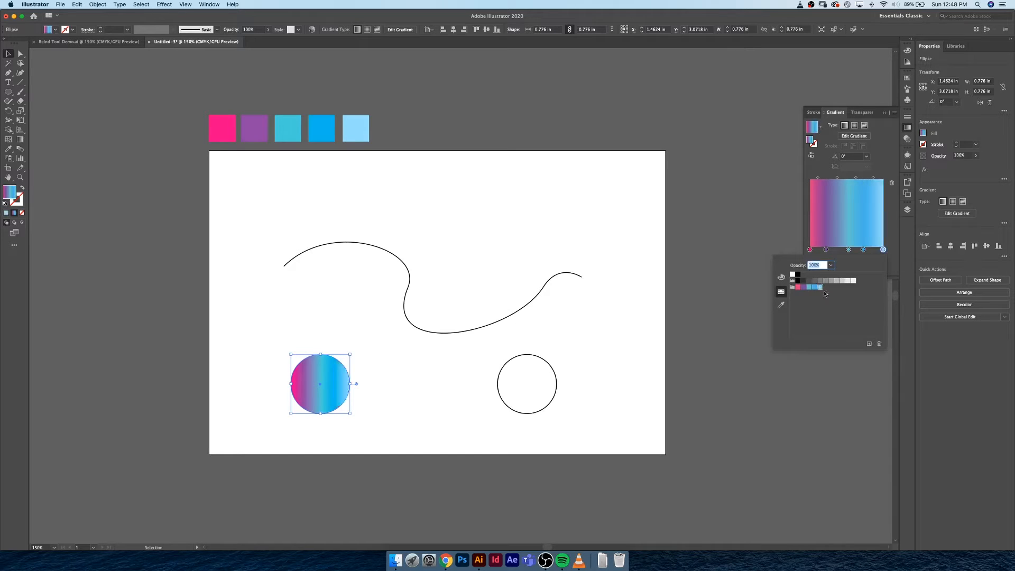
pyautogui.moveTo(863, 252); pyautogui.dragTo(866, 253)
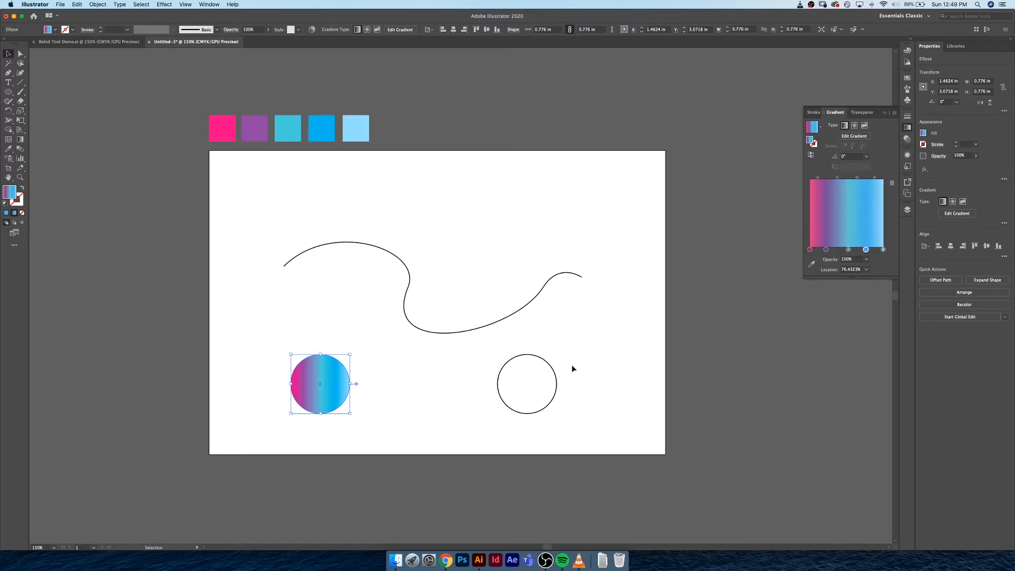
# Copy the left circle's five-color gradient fill to the right circle with the Eyedropper and deselect it
pyautogui.click(529, 410)
pyautogui.press('i')
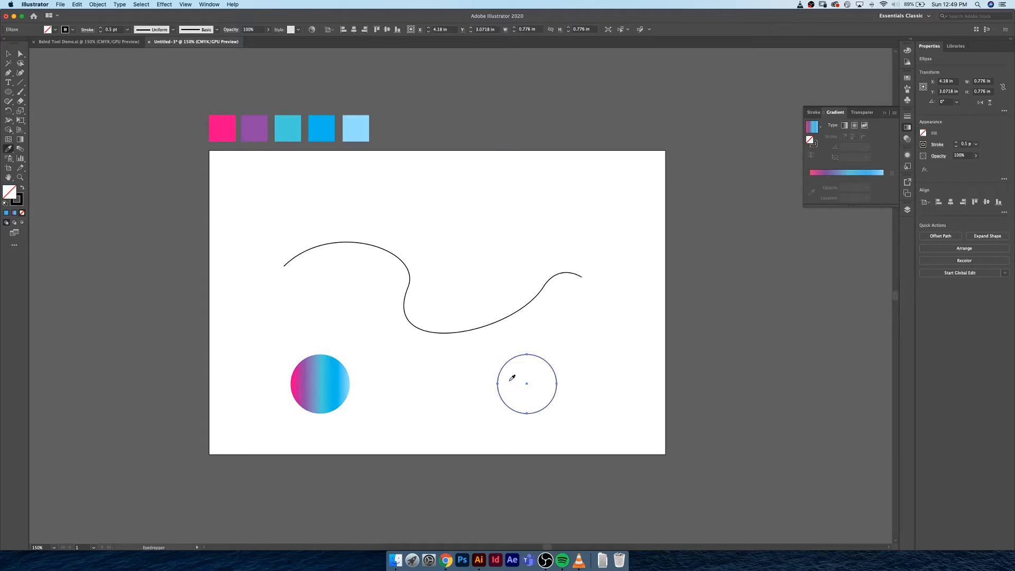
pyautogui.press('v')
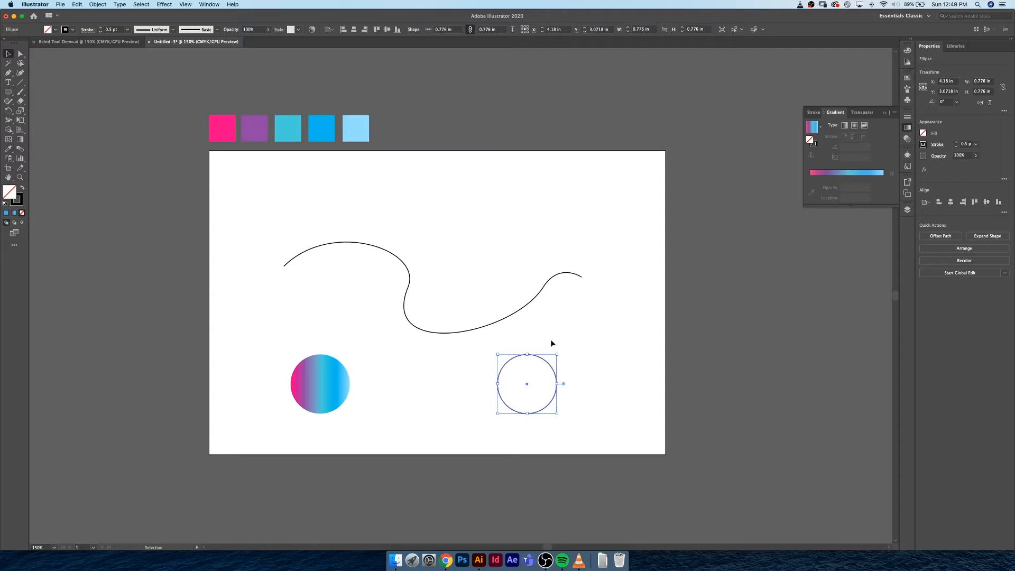
pyautogui.press('i')
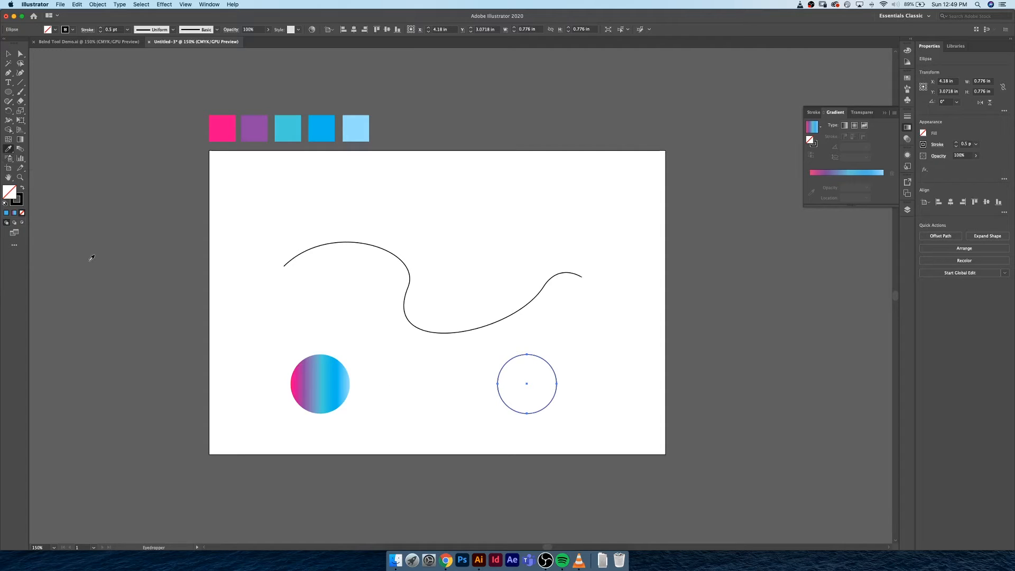
pyautogui.click(333, 374)
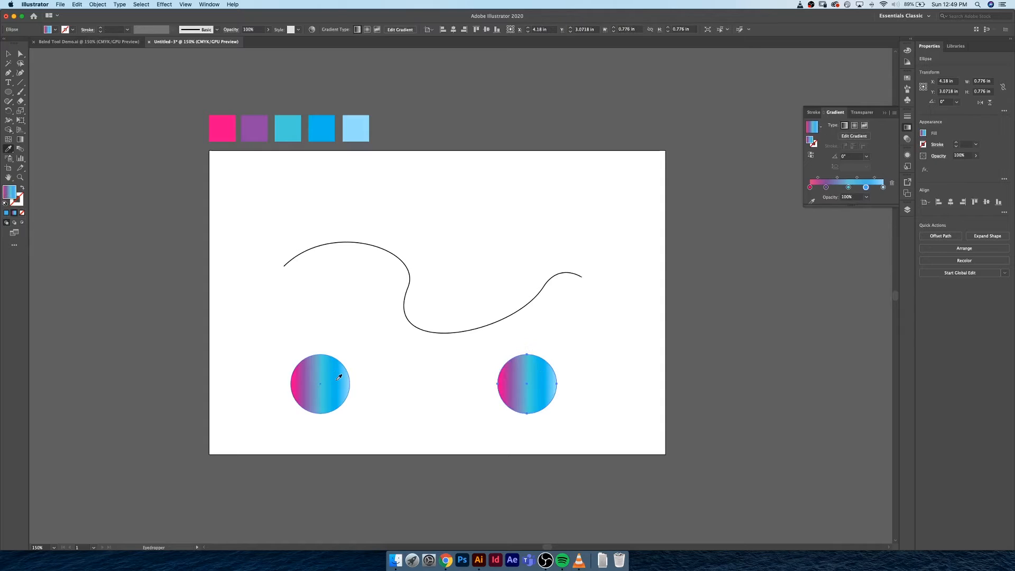
pyautogui.press('v')
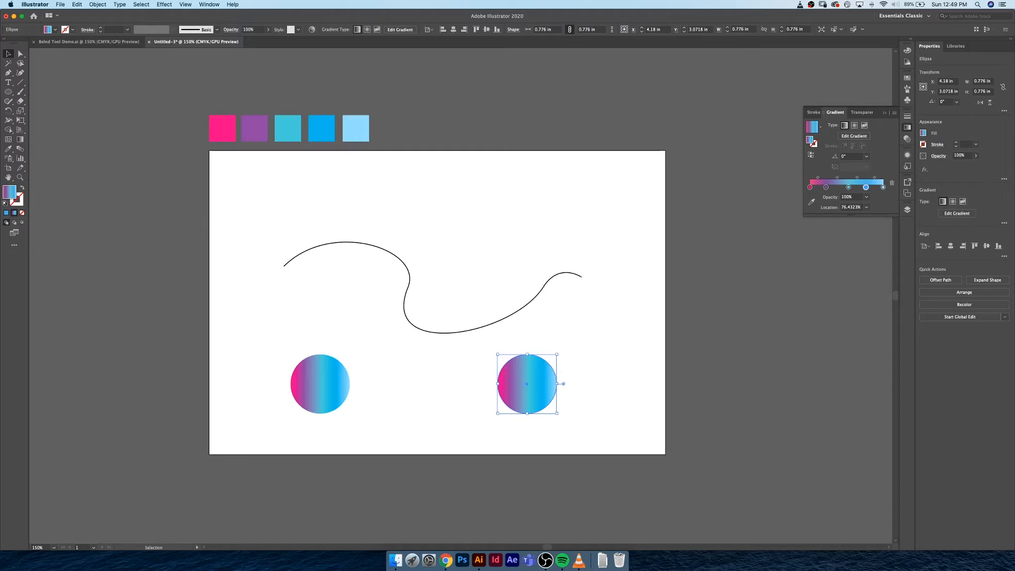
pyautogui.click(313, 342)
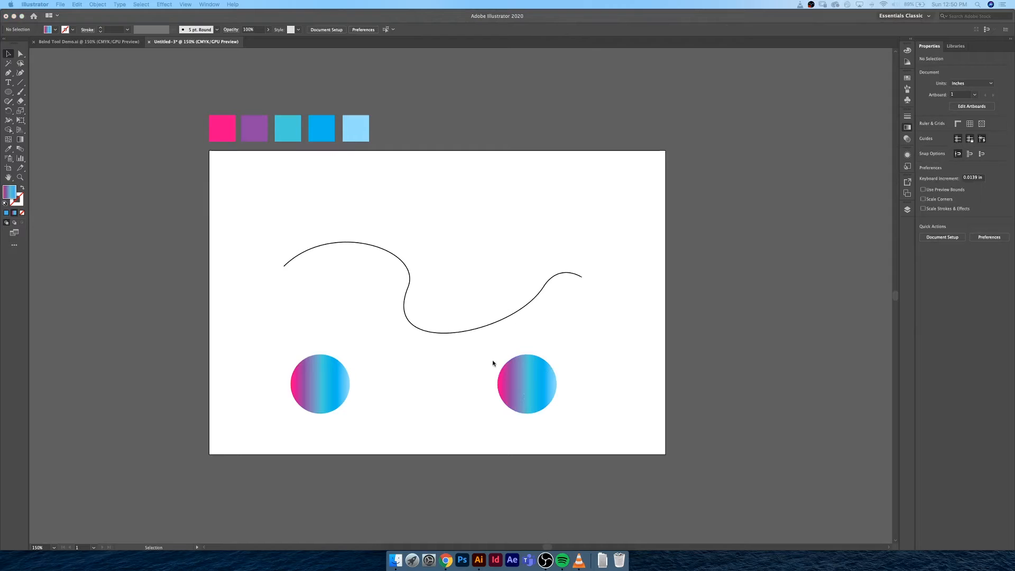
# Select both gradient circles and make a blend between them
pyautogui.click(543, 362)
pyautogui.moveTo(586, 364); pyautogui.dragTo(299, 426)
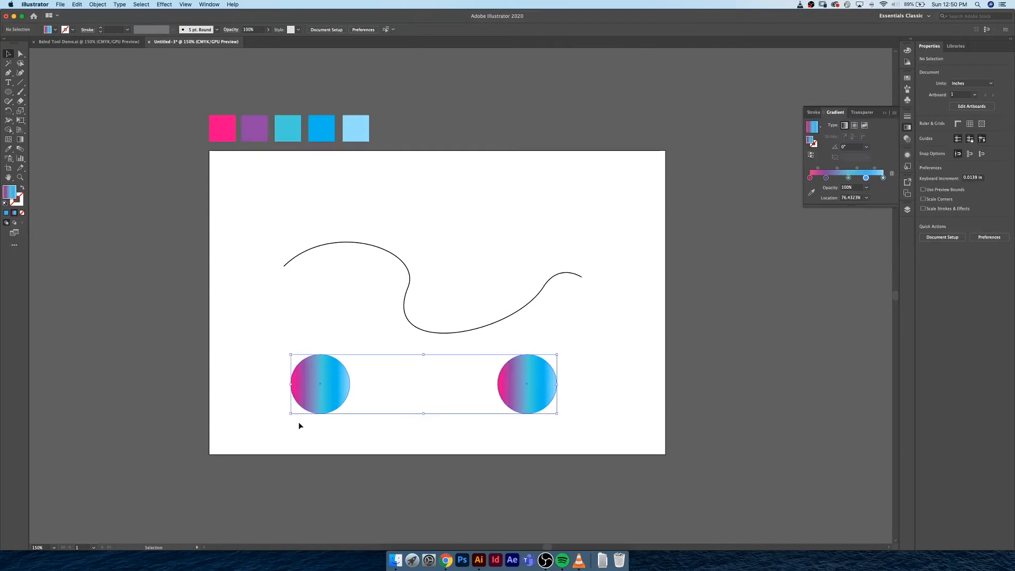
pyautogui.click(98, 5)
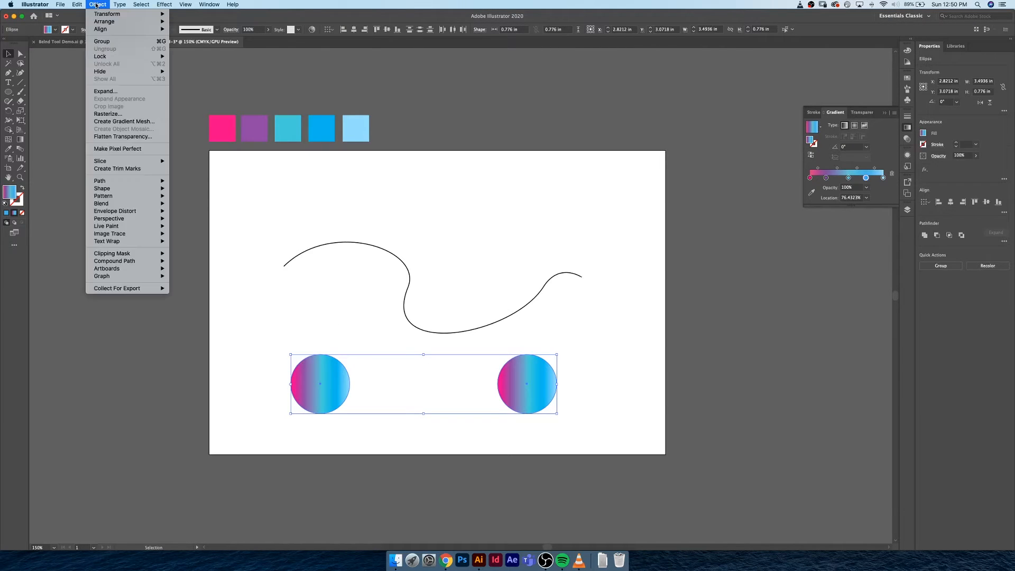
pyautogui.moveTo(128, 204)
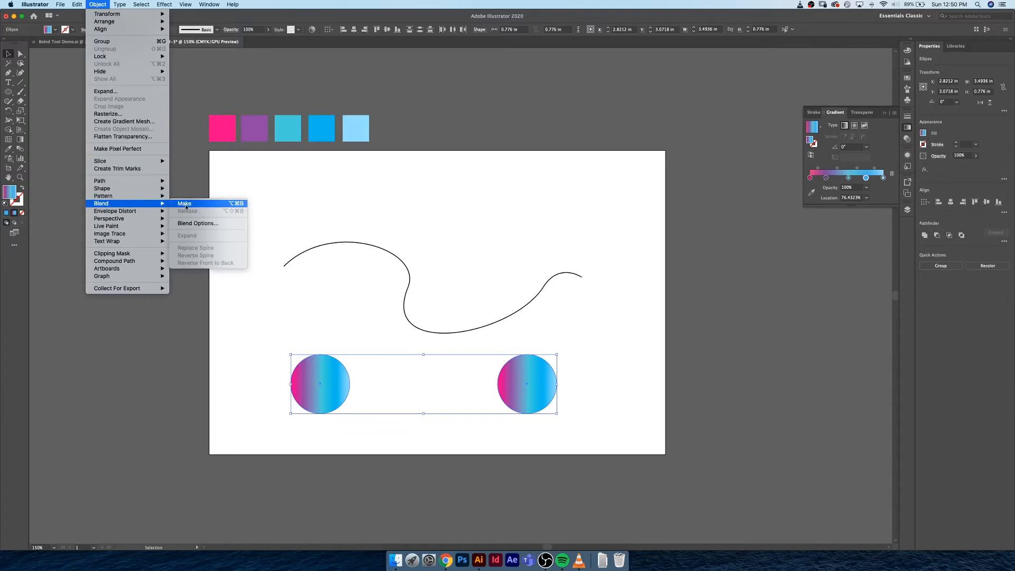
pyautogui.click(202, 207)
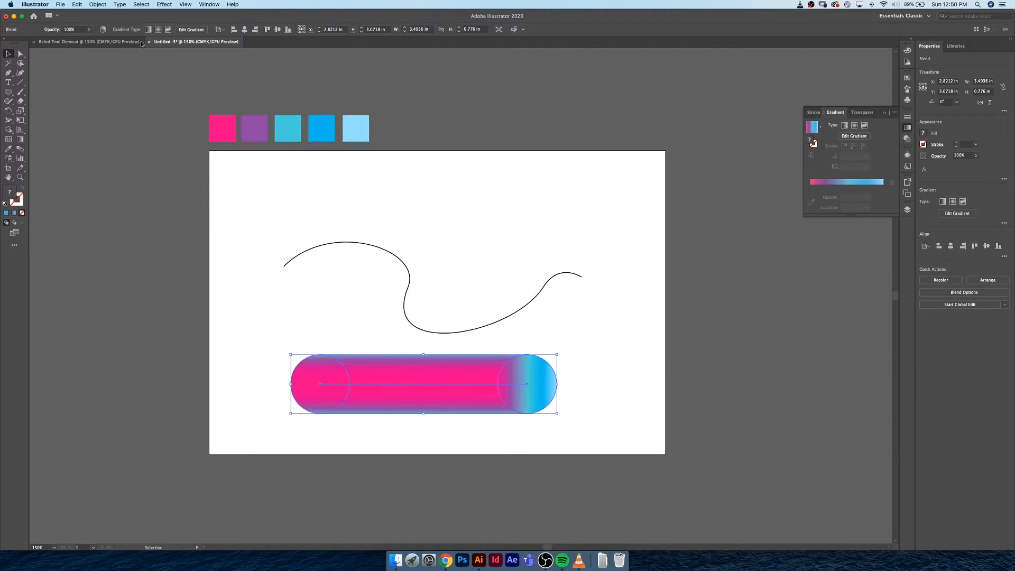
# Try a specified distance of 1 in as the blend's spacing, and undo the change
pyautogui.click(97, 5)
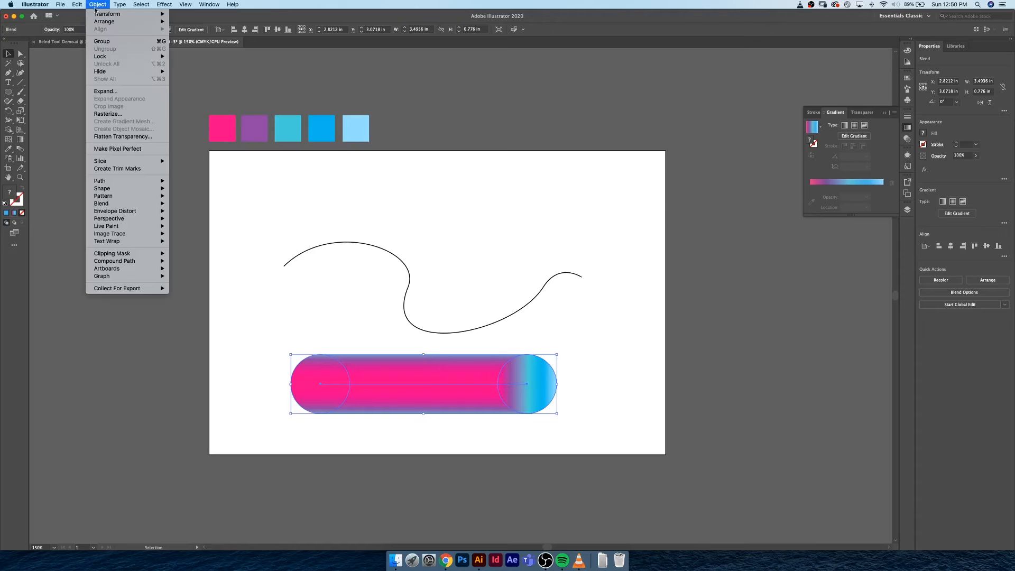
pyautogui.moveTo(127, 206)
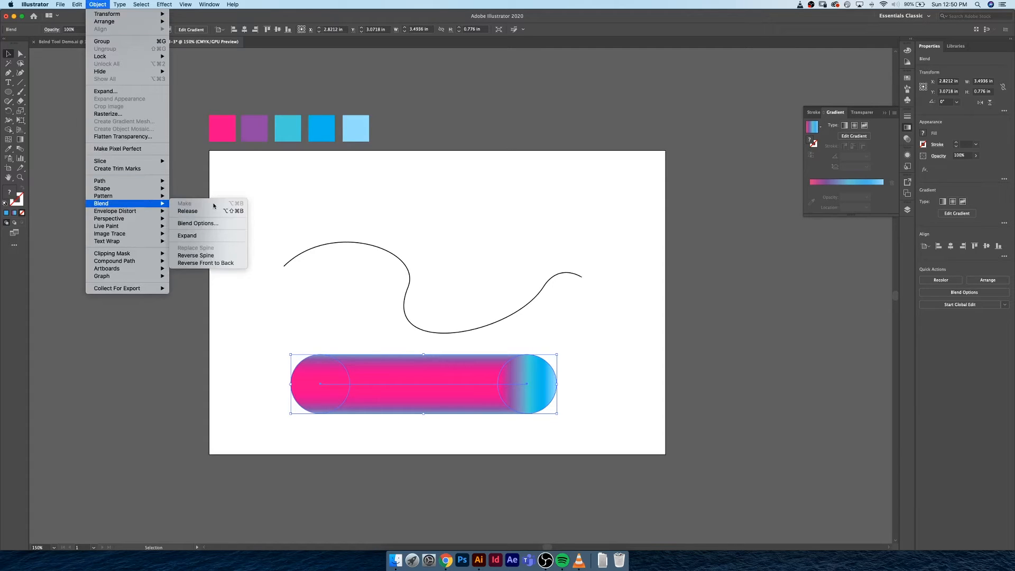
pyautogui.click(221, 224)
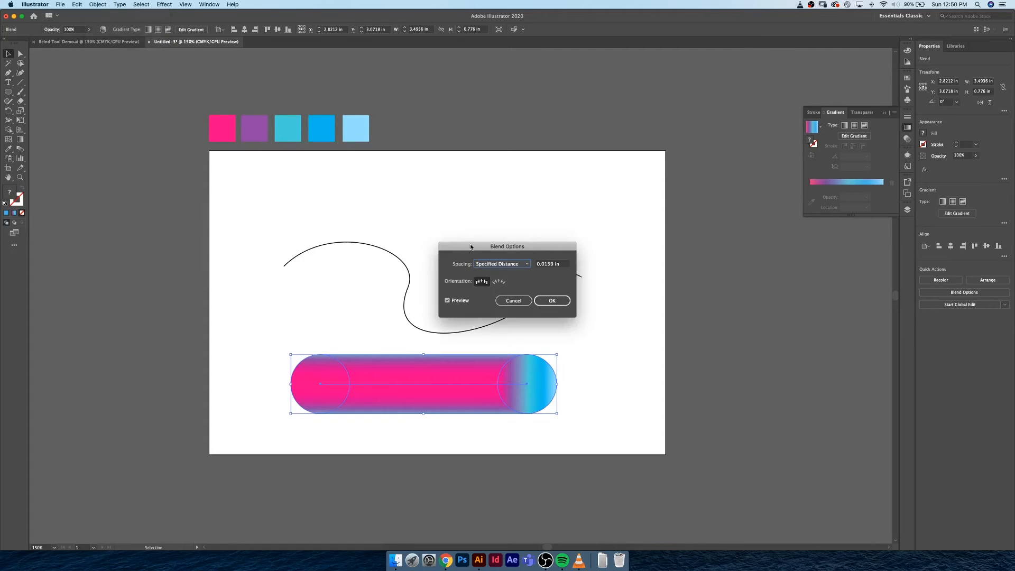
pyautogui.moveTo(471, 246); pyautogui.dragTo(124, 218)
pyautogui.click(149, 241)
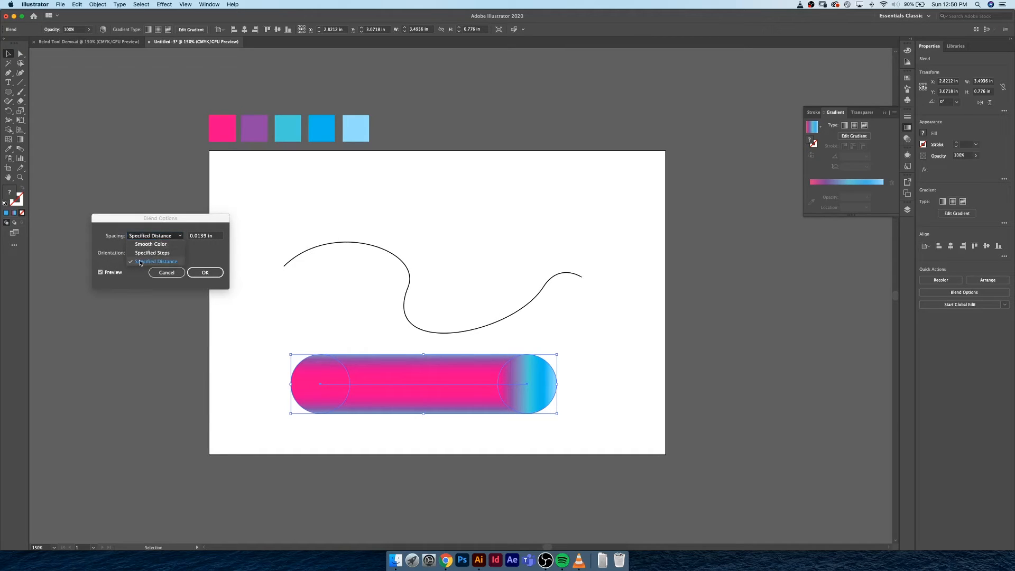
pyautogui.click(173, 262)
pyautogui.click(207, 236)
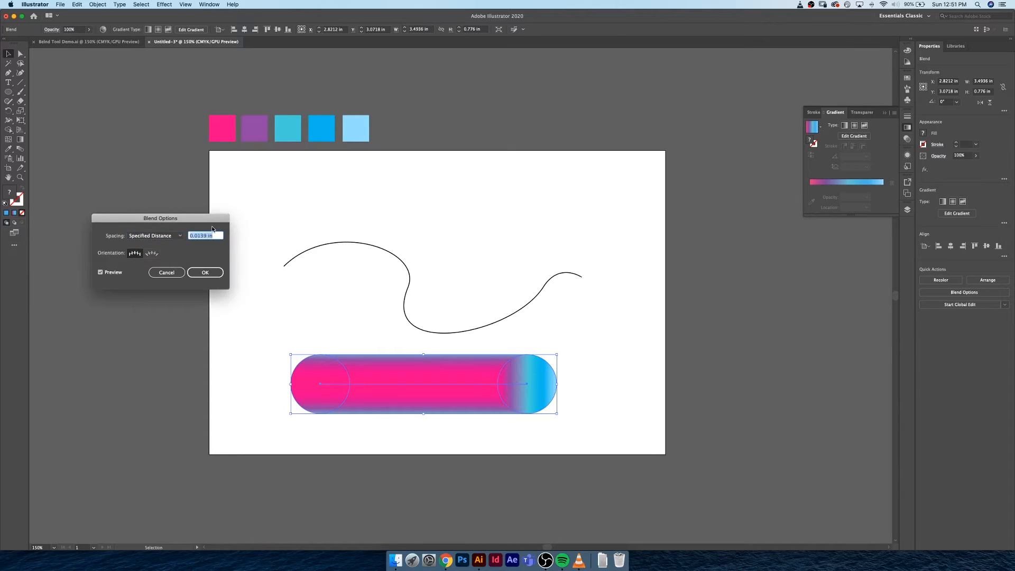
pyautogui.write('1')
pyautogui.moveTo(204, 237); pyautogui.dragTo(170, 236)
pyautogui.click(198, 273)
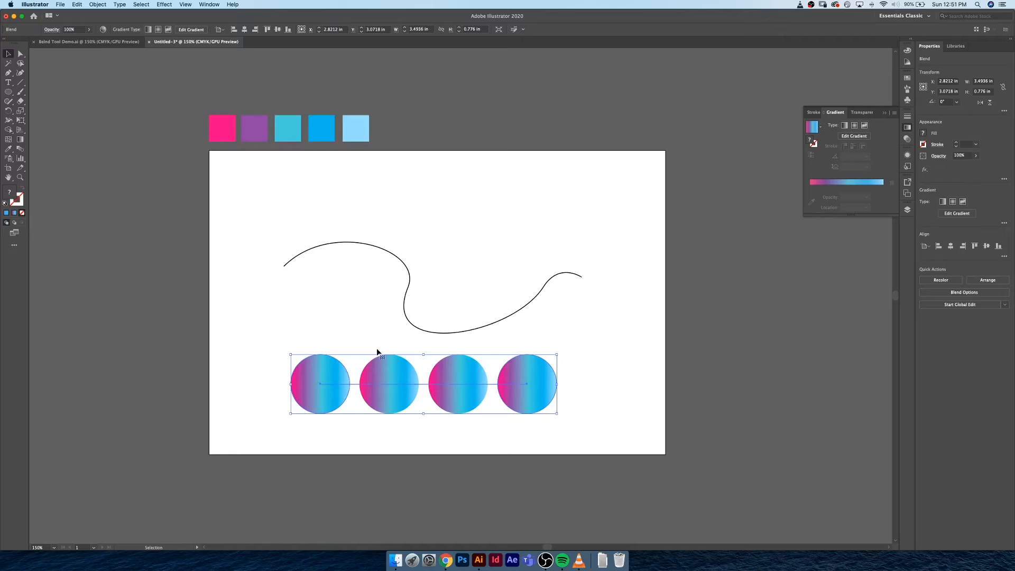
pyautogui.press('super')
pyautogui.press('super+z')
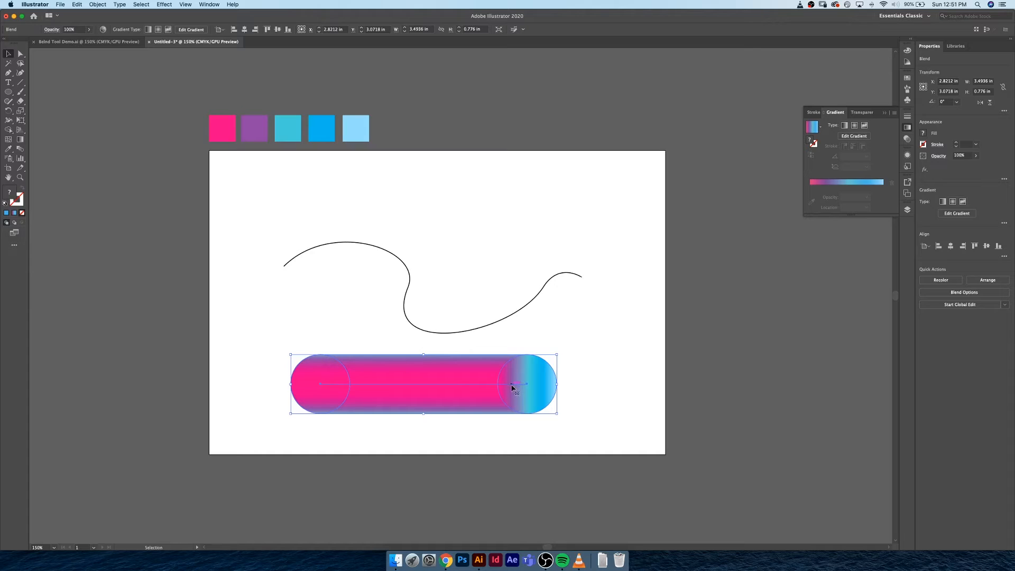
# Show the rulers, then select the blend and the curved path and replace the blend's spine with that path
pyautogui.press('super+r')
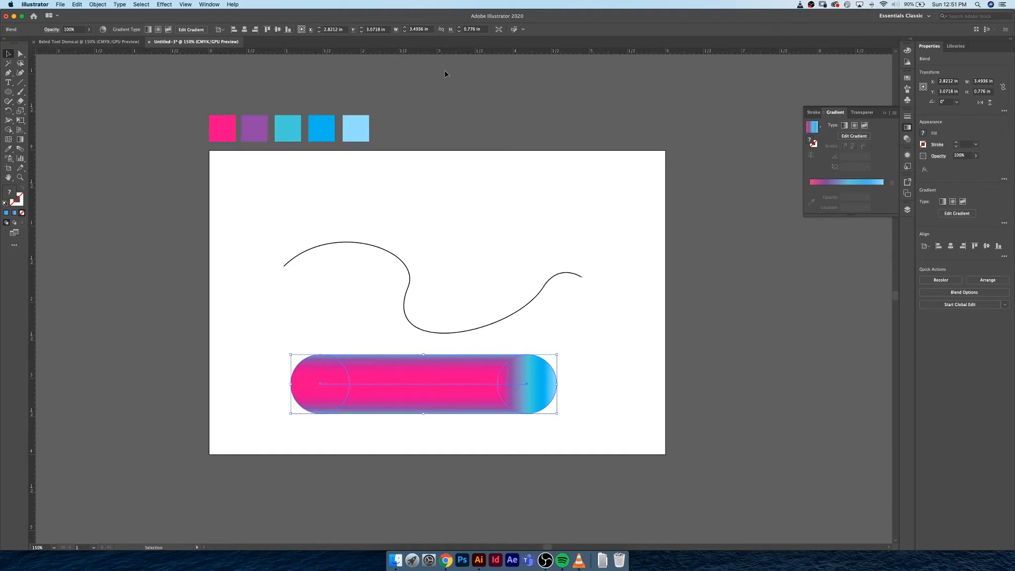
pyautogui.moveTo(430, 443); pyautogui.dragTo(428, 298)
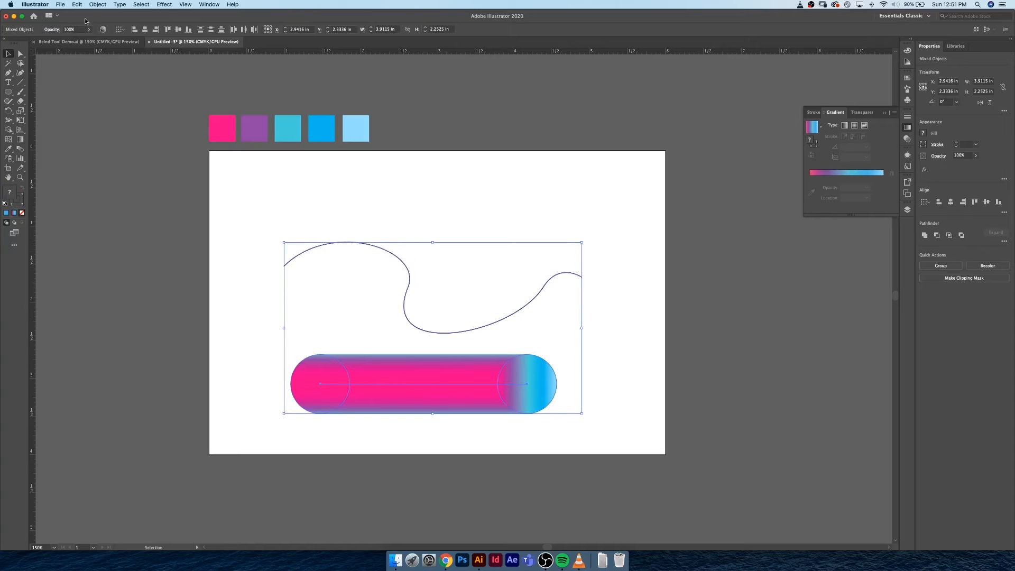
pyautogui.click(103, 3)
pyautogui.moveTo(126, 205)
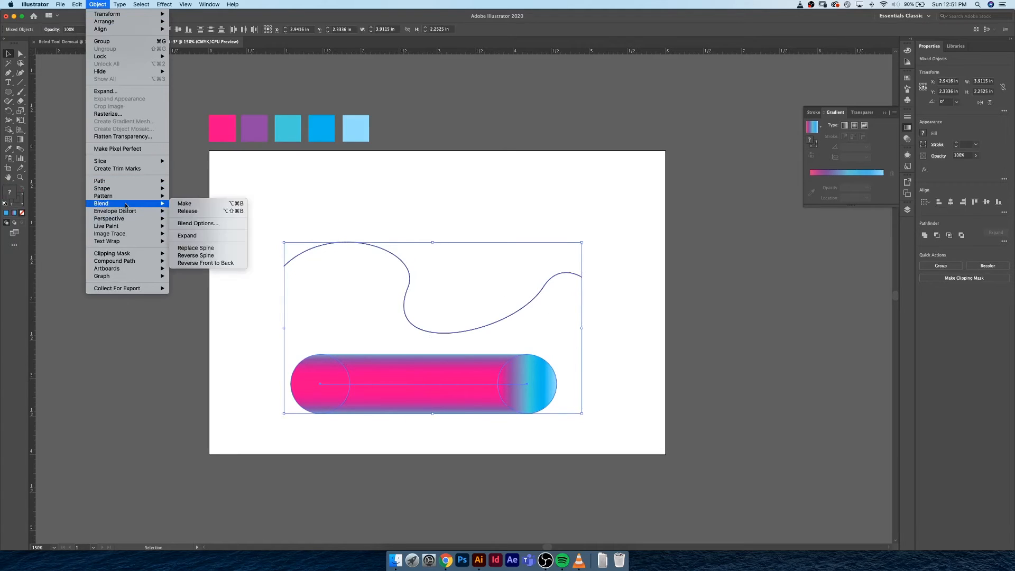
pyautogui.click(216, 248)
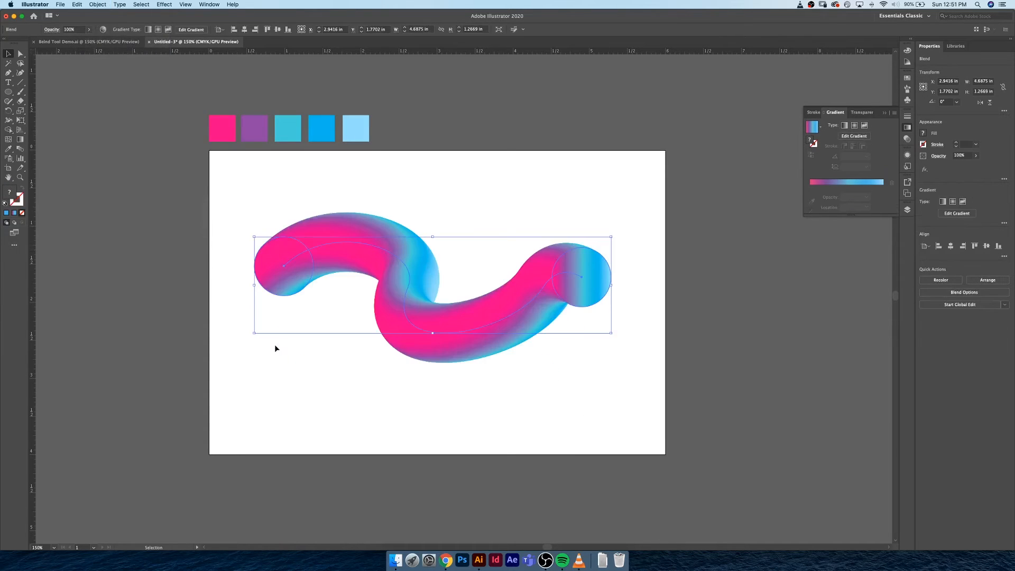
pyautogui.click(435, 195)
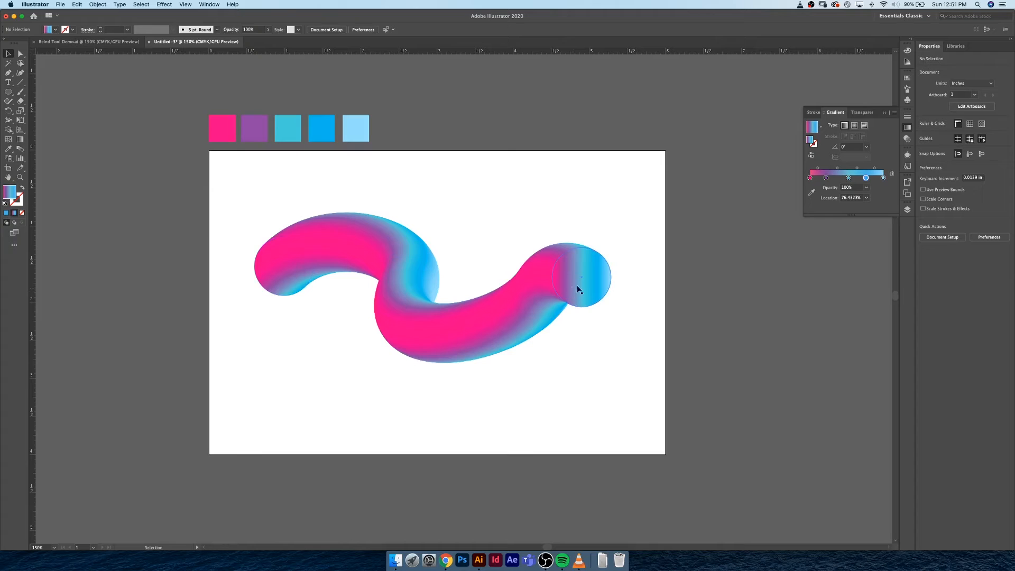
# Select only the circle at the blend's right end and shrink it from its center to about 0.08 in
pyautogui.press('a')
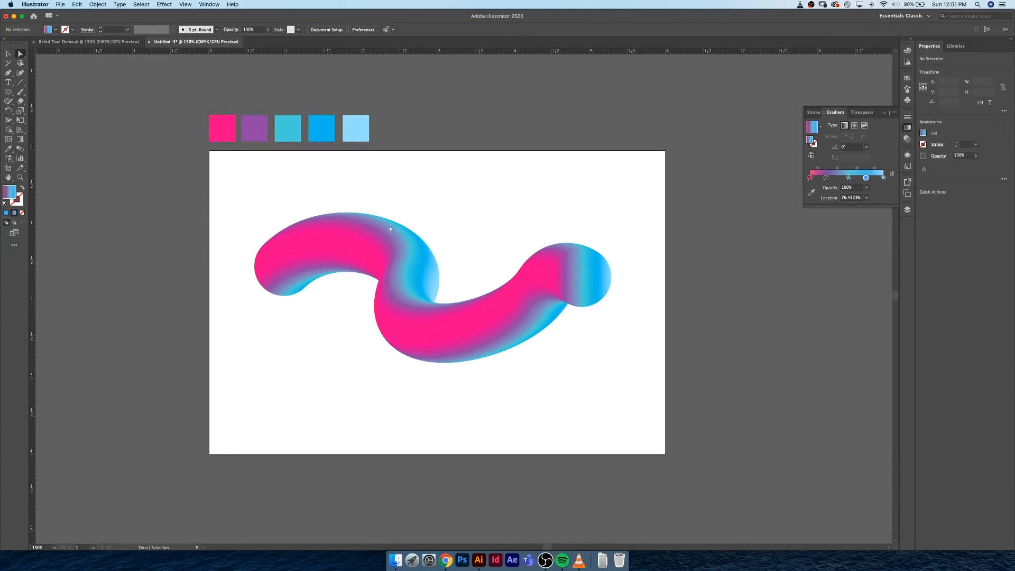
pyautogui.click(600, 276)
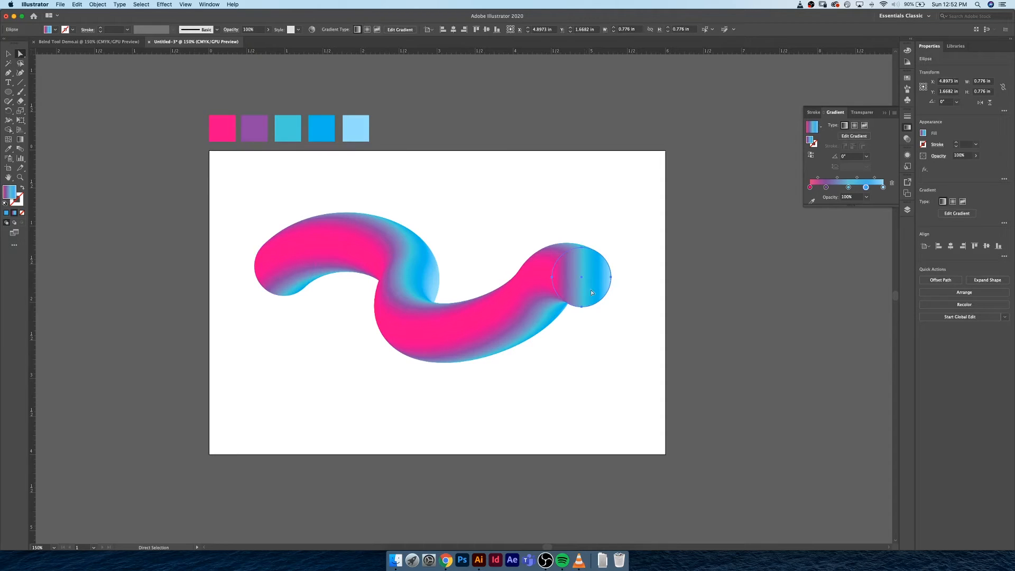
pyautogui.press('v')
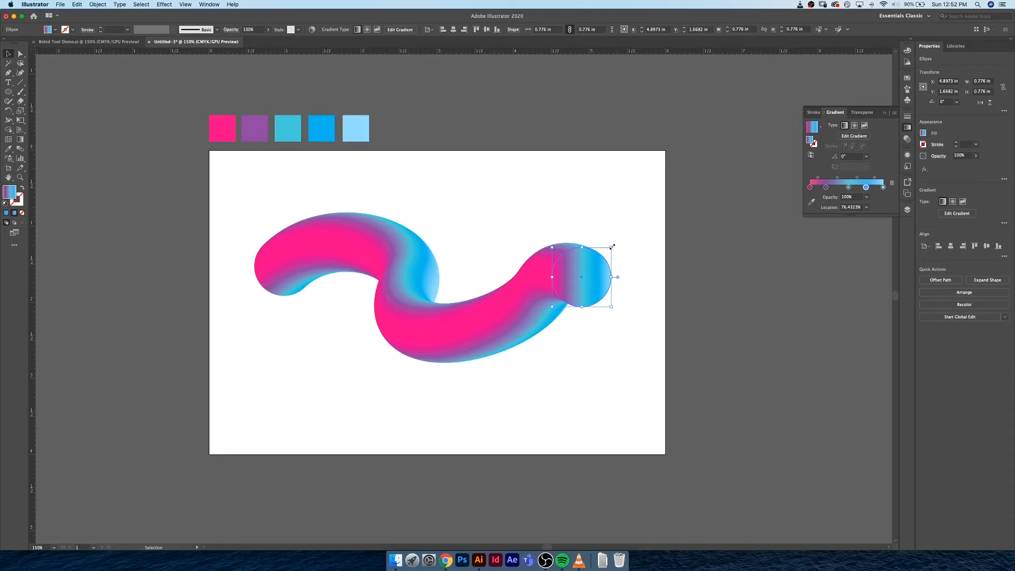
pyautogui.moveTo(612, 247); pyautogui.dragTo(583, 273)
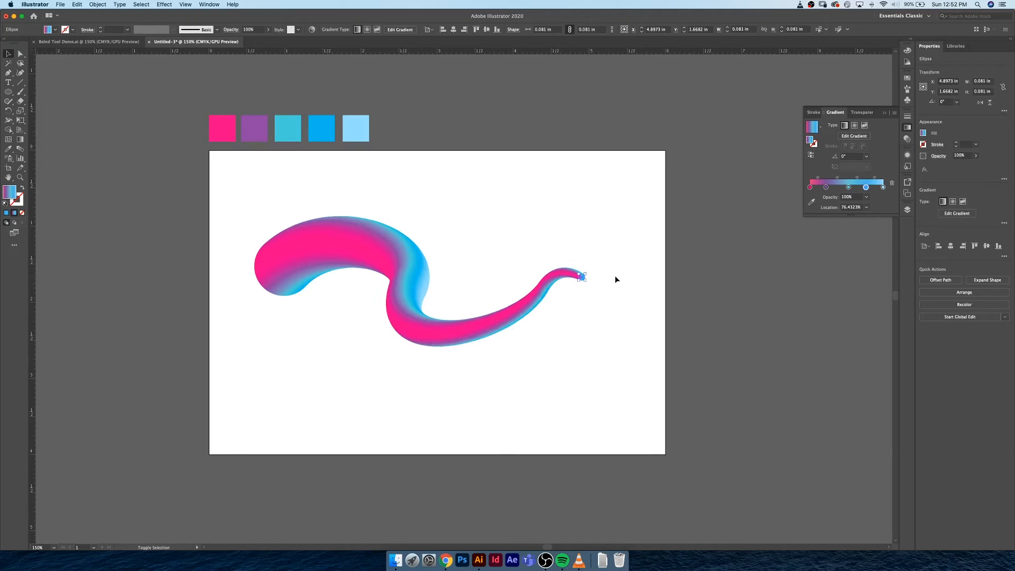
# Select only the circle at the blend's left end, scale it down to about 0.69 in, and deselect it
pyautogui.press('a')
pyautogui.click(274, 283)
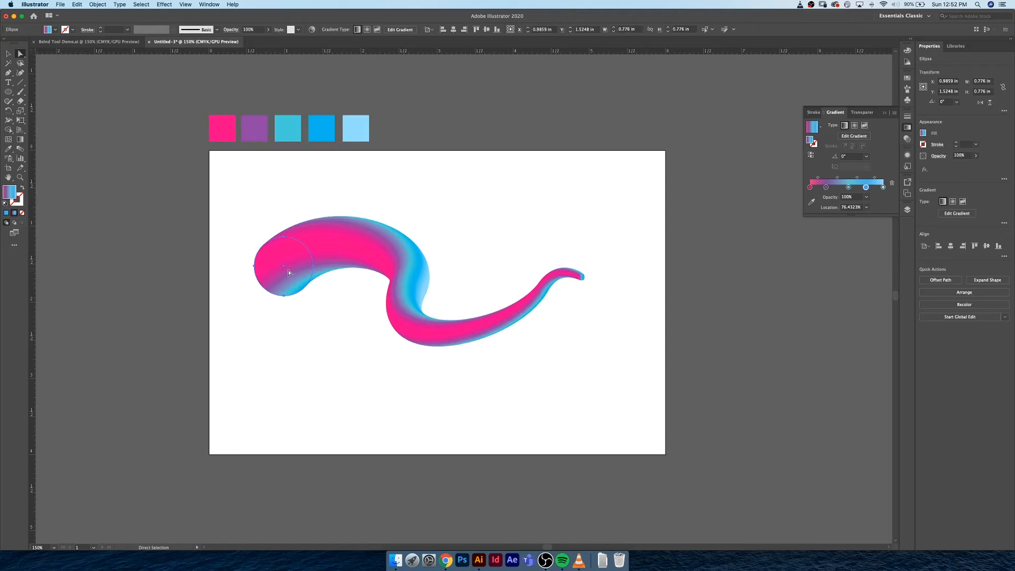
pyautogui.press('v')
pyautogui.moveTo(314, 238); pyautogui.dragTo(311, 240)
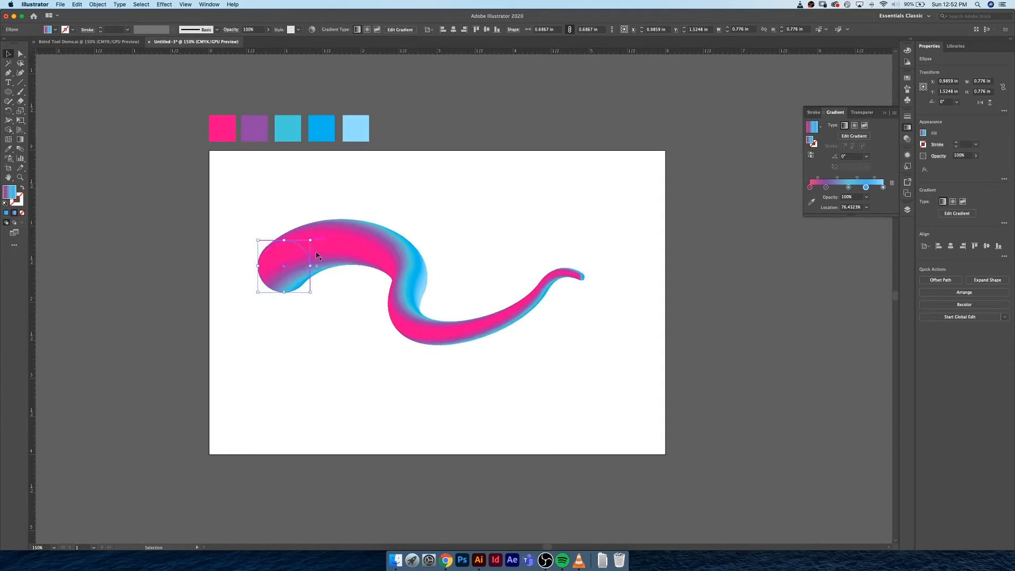
pyautogui.click(468, 382)
# Nudge the whole blend about 0.26 in to the right to center it on the artboard, and deselect it
pyautogui.click(409, 275)
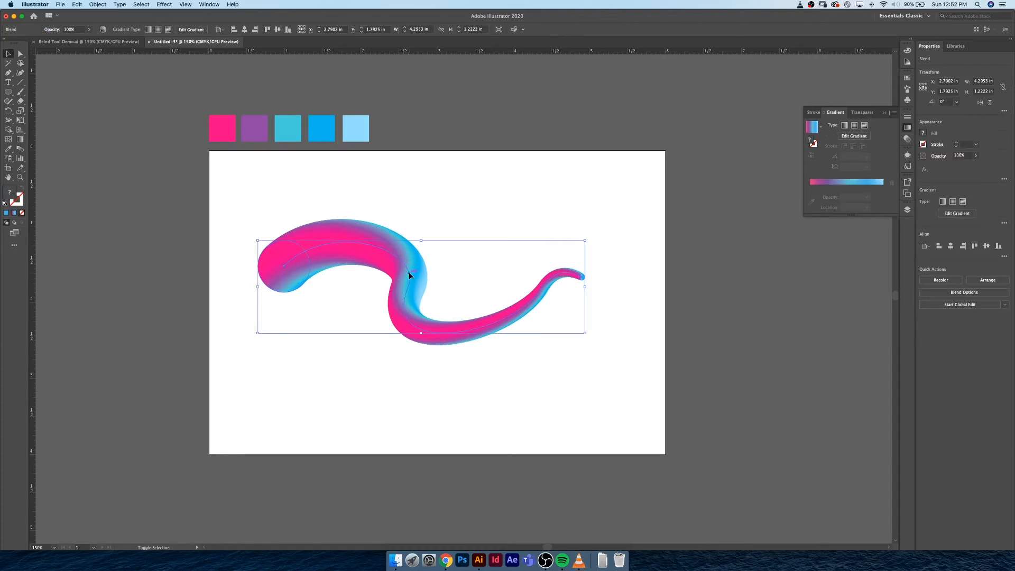
pyautogui.hotkey('shift', 'Right')
pyautogui.hotkey('shift', 'Right')
pyautogui.hotkey('shift', 'Right')
pyautogui.hotkey('shift', 'Left')
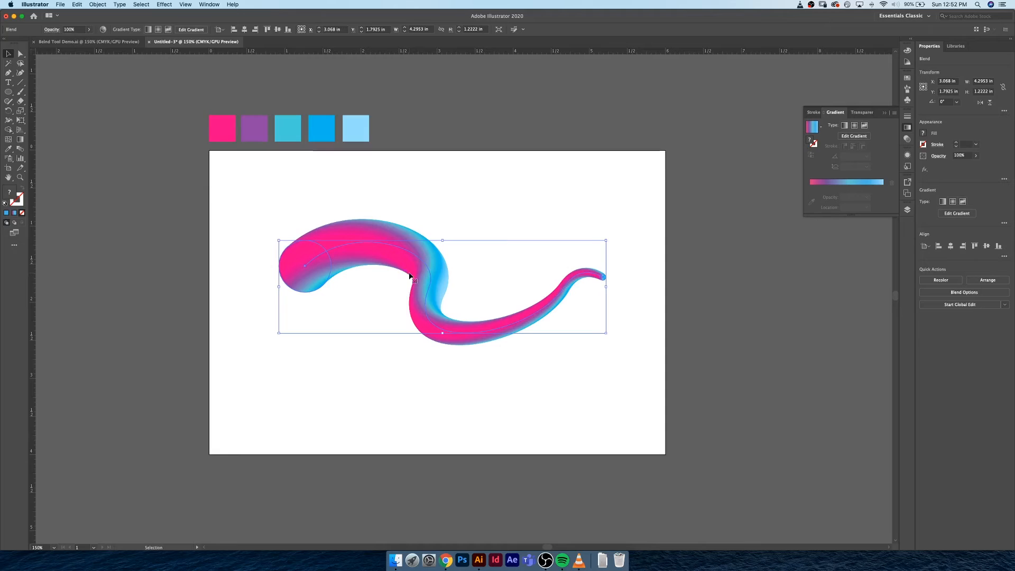
pyautogui.press('Right')
pyautogui.press('Right')
pyautogui.press('Right')
pyautogui.press('Left')
pyautogui.press('Left')
pyautogui.press('Left')
pyautogui.press('Left')
pyautogui.press('Left')
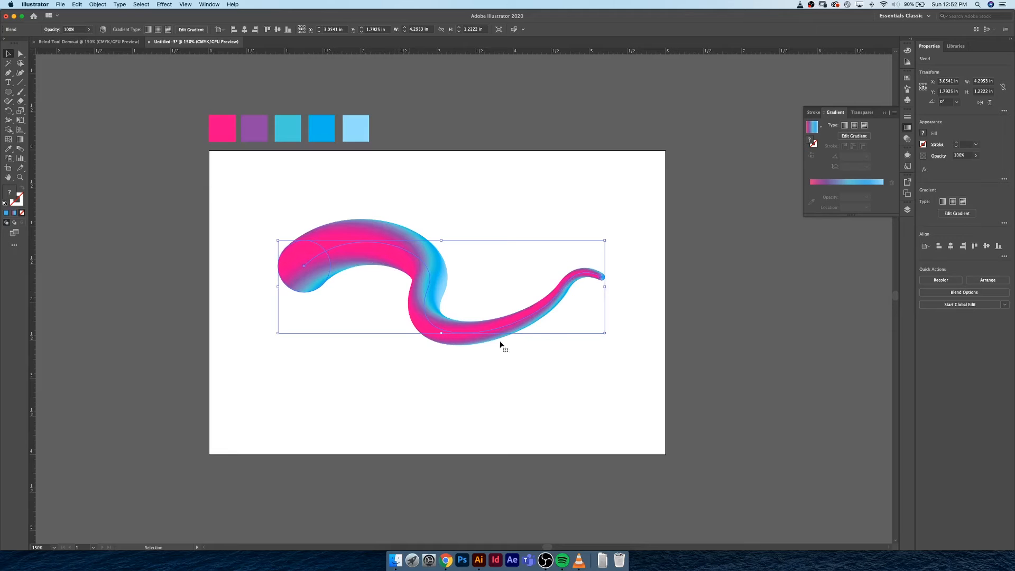
pyautogui.click(539, 386)
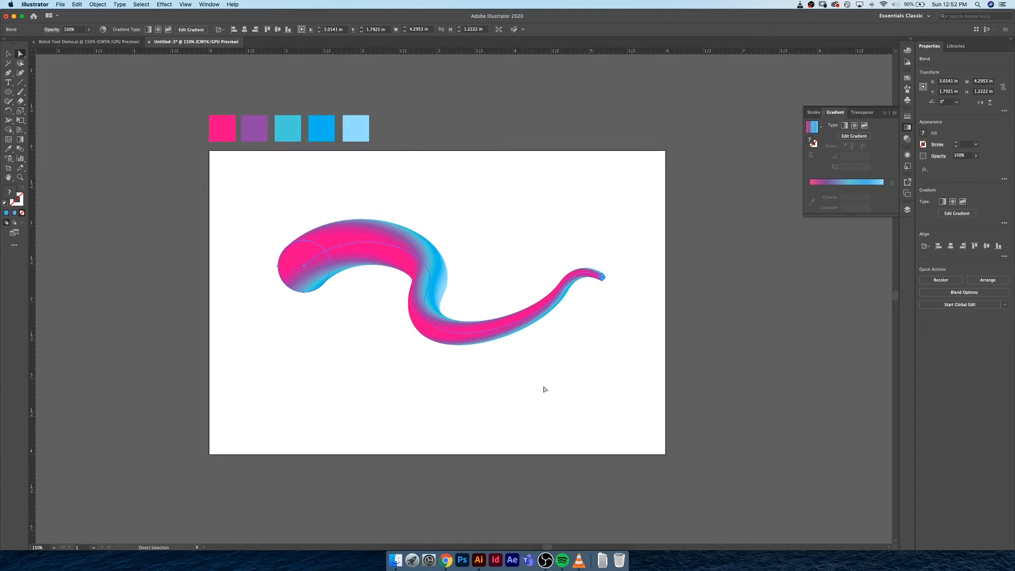
# Delete the anchor point at the right end of the blend's spine to shorten the tail
pyautogui.press('a')
pyautogui.click(564, 290)
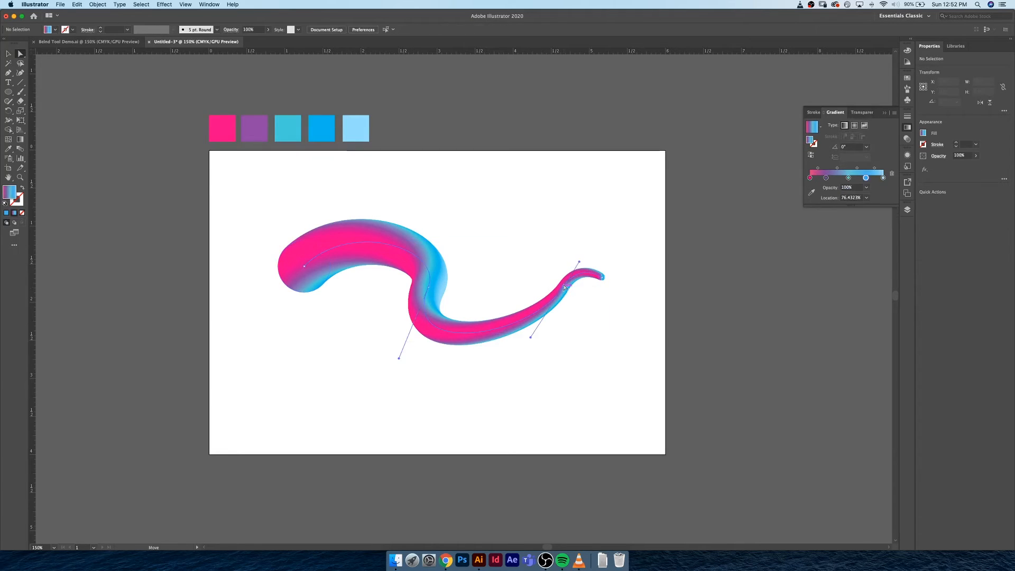
pyautogui.click(603, 276)
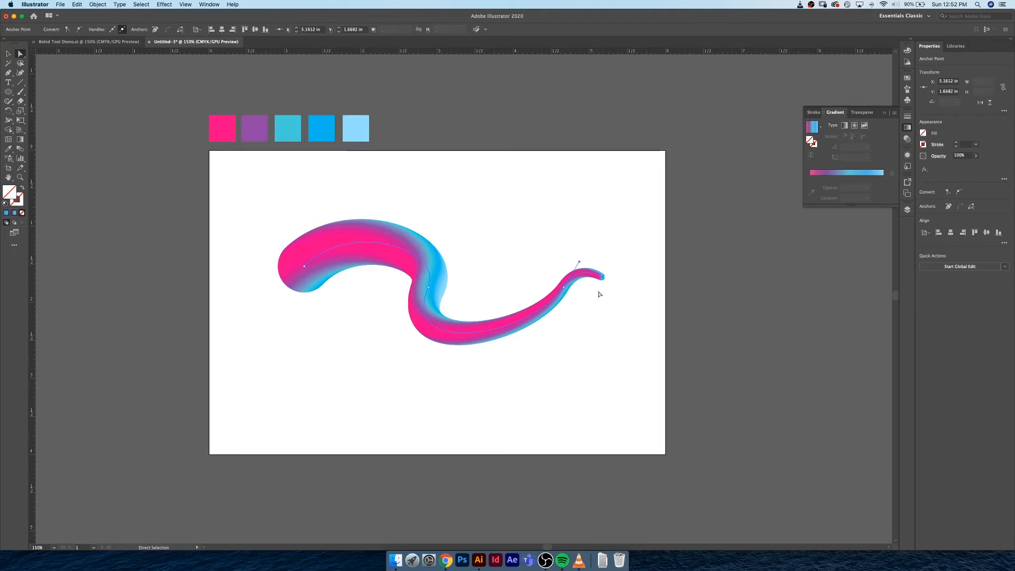
pyautogui.press('Delete')
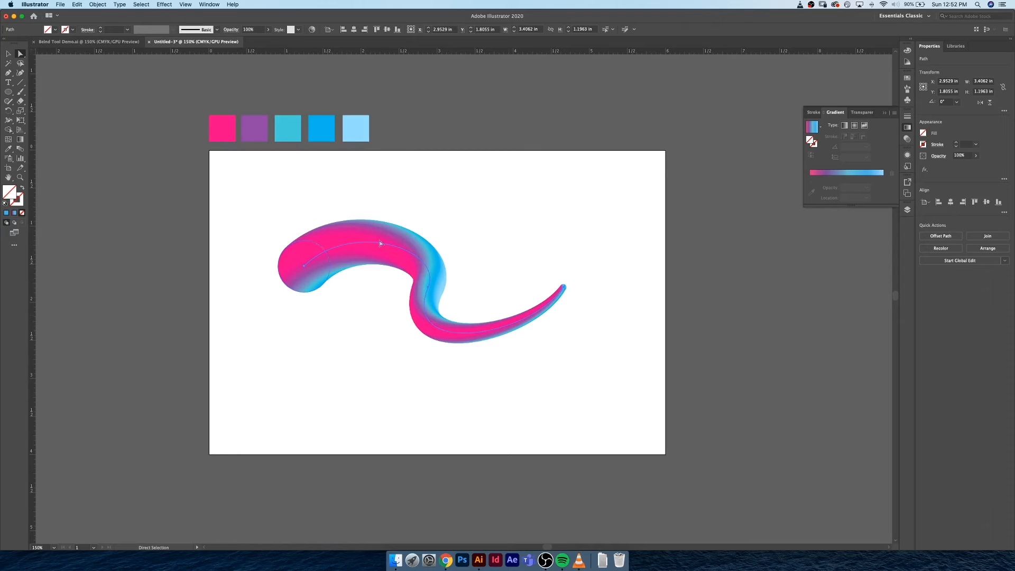
# Reshape the spine's upper curve and middle bend by adjusting the handles of its left and middle anchors, and deselect it
pyautogui.click(429, 288)
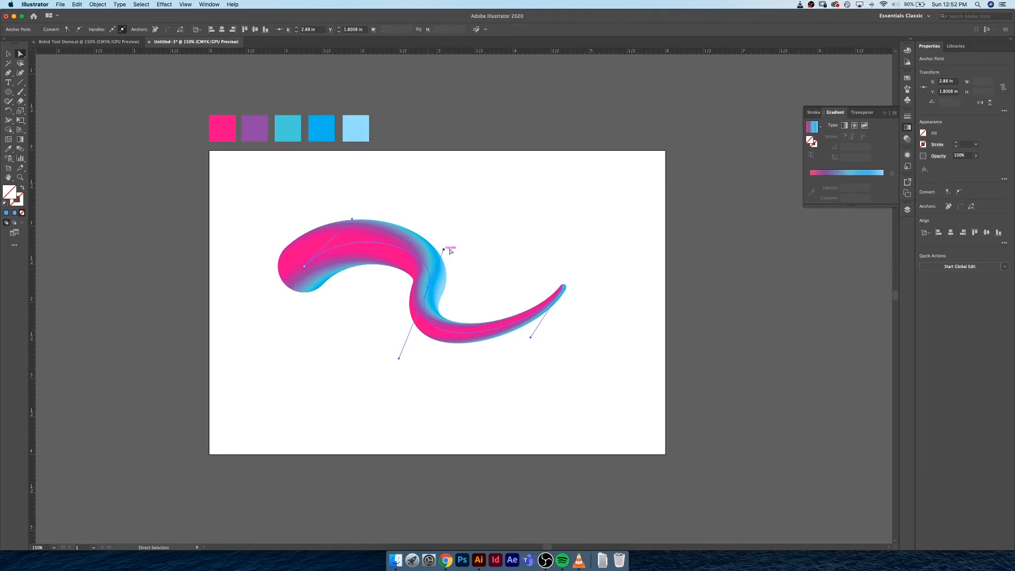
pyautogui.moveTo(446, 249); pyautogui.dragTo(456, 249)
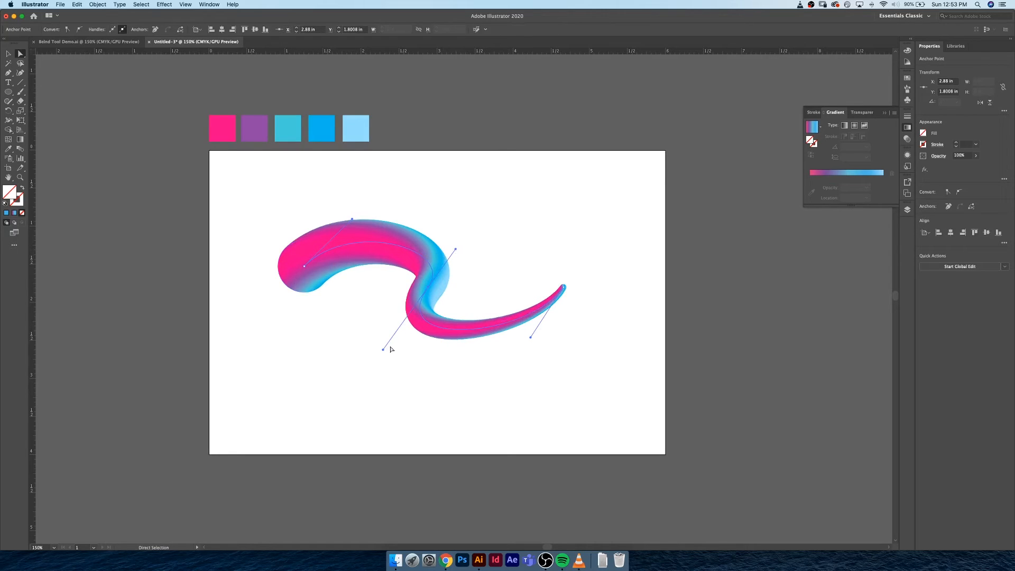
pyautogui.moveTo(383, 349); pyautogui.dragTo(400, 354)
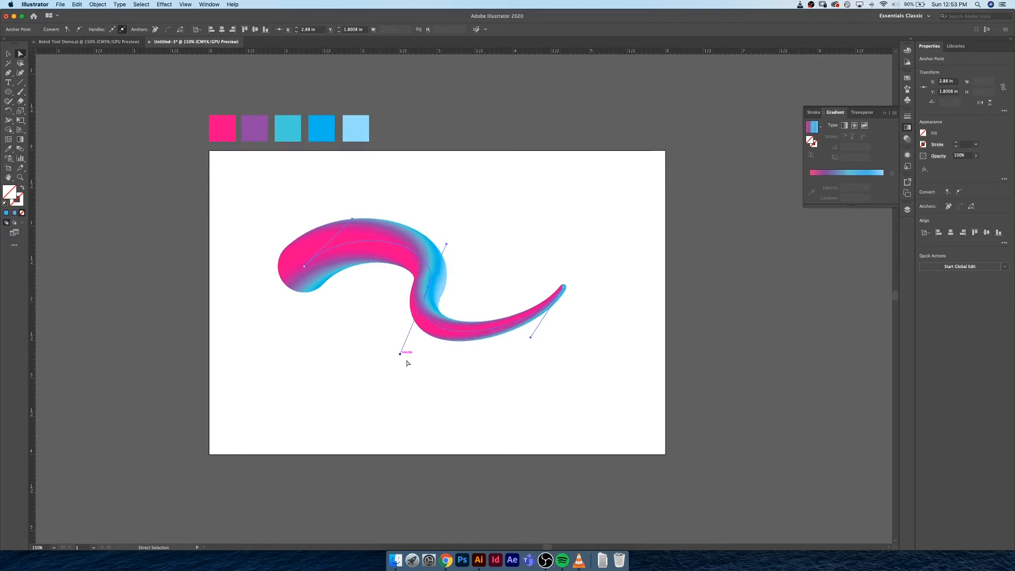
pyautogui.moveTo(349, 217); pyautogui.dragTo(350, 213)
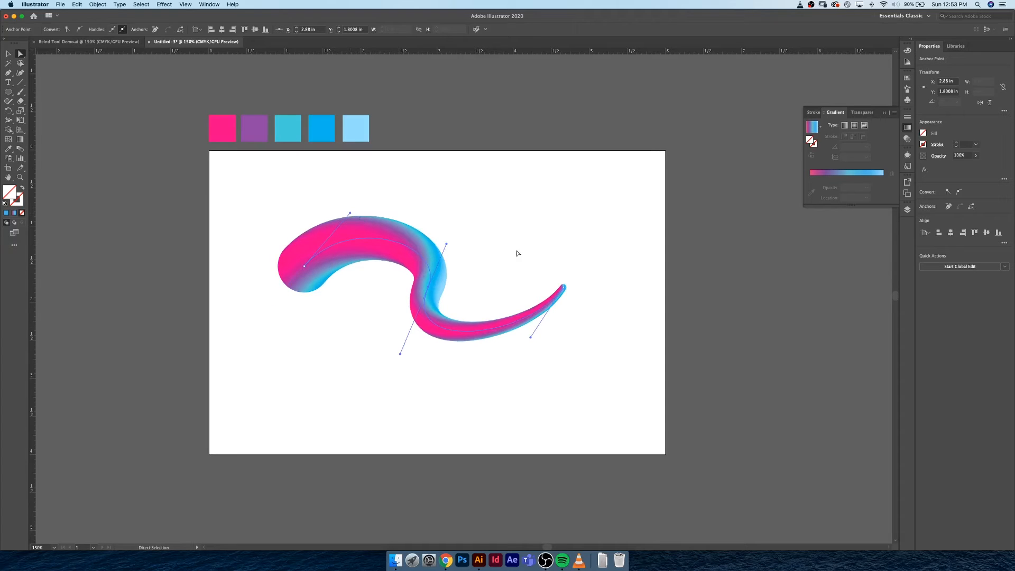
pyautogui.press('v')
pyautogui.click(491, 207)
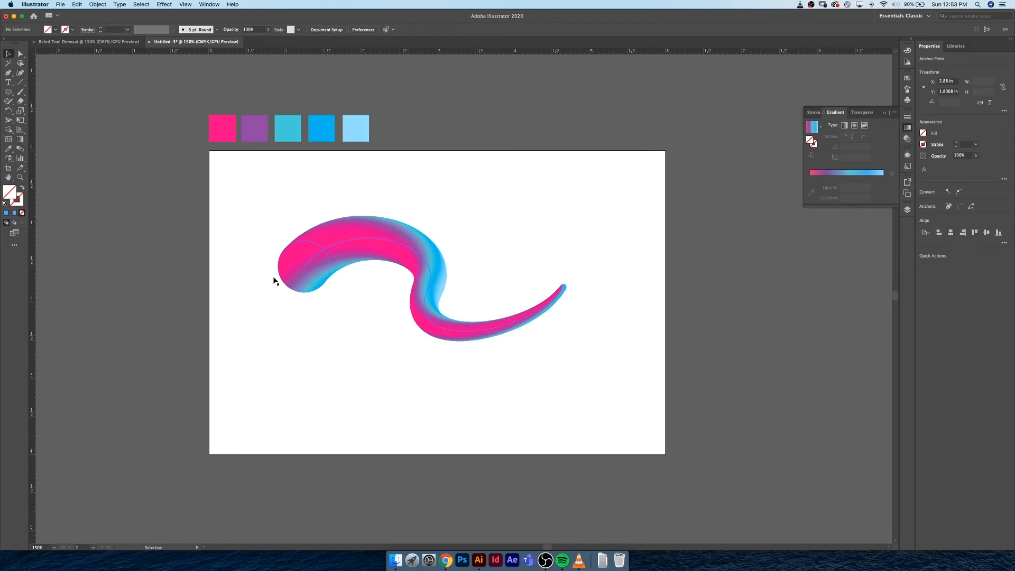
# Select both end circles inside the blend, the tiny right one and the large left one, without the spine
pyautogui.press('a')
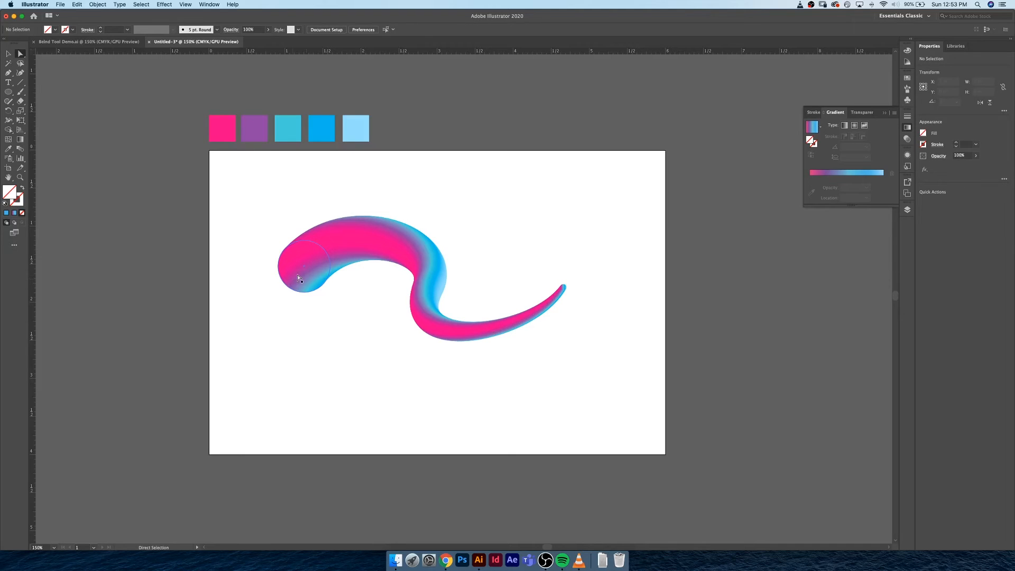
pyautogui.click(301, 278)
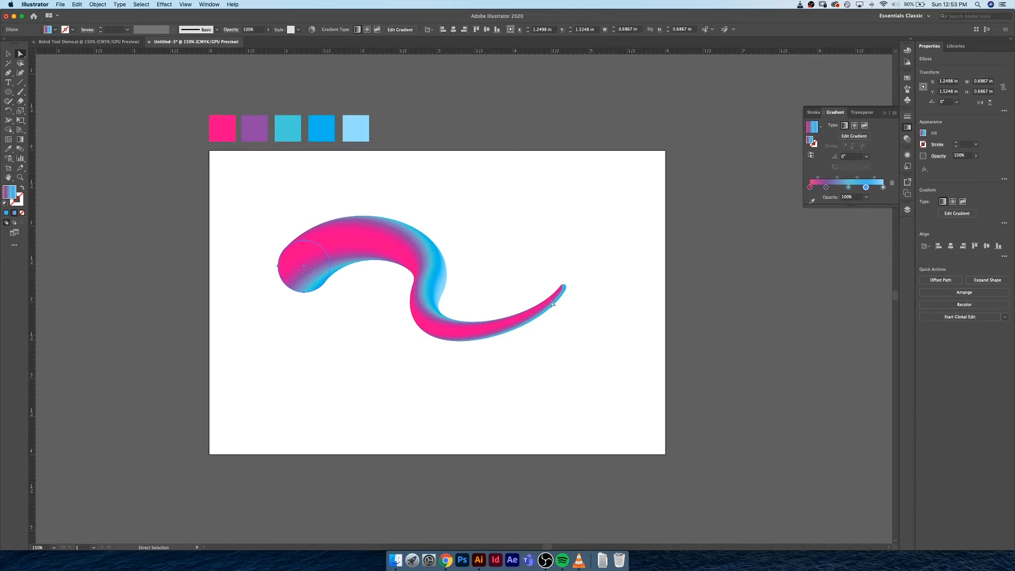
pyautogui.click(564, 287)
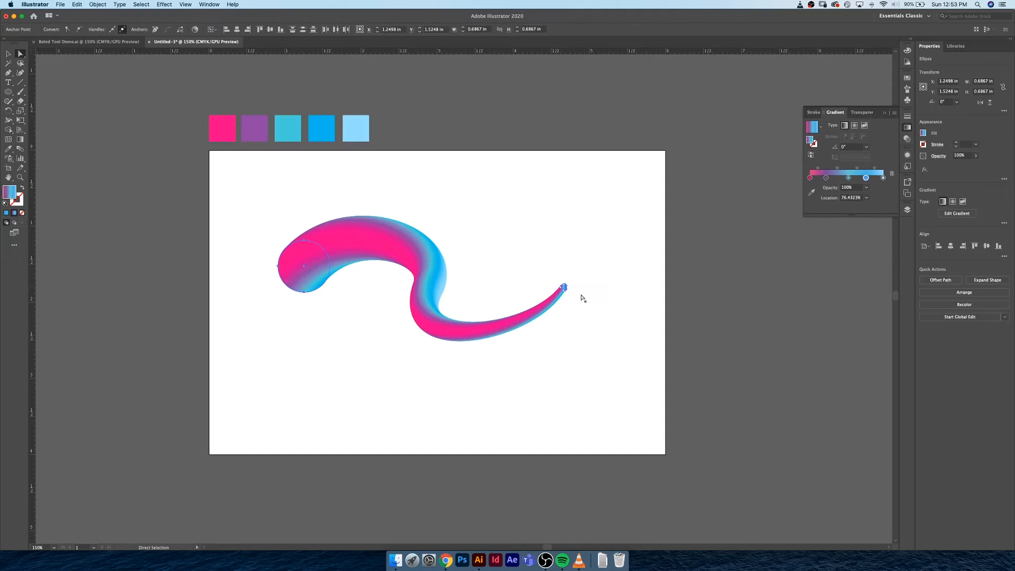
pyautogui.press('super+equal')
pyautogui.press('super+equal')
pyautogui.press('super+equal')
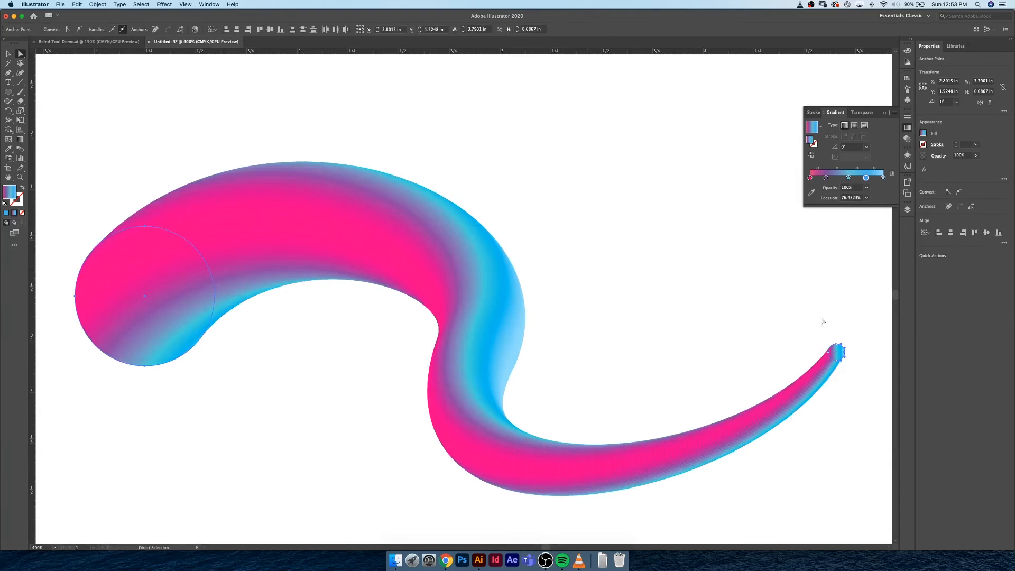
pyautogui.click(836, 356)
pyautogui.press('super+equal')
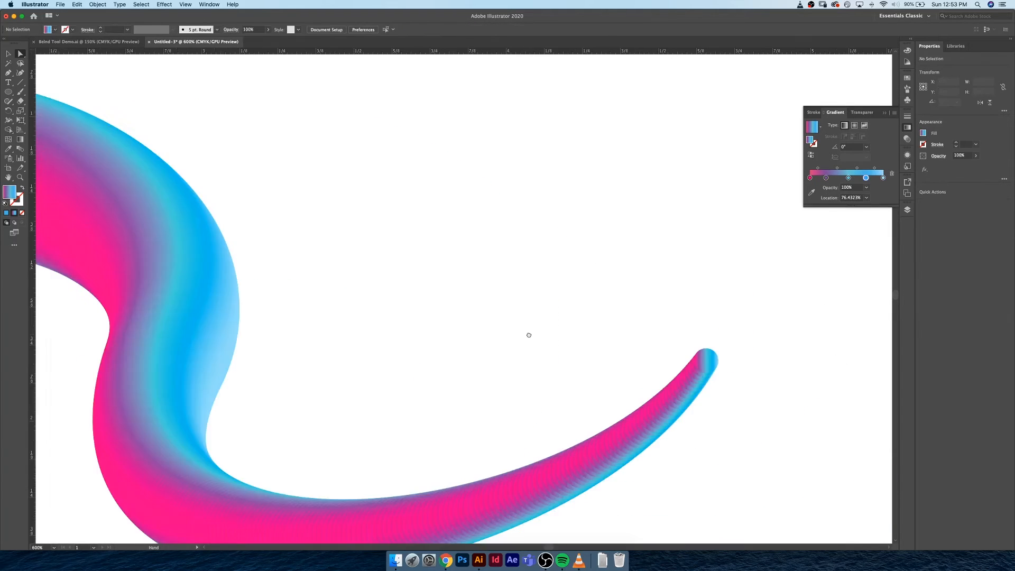
pyautogui.click(706, 367)
pyautogui.click(711, 367)
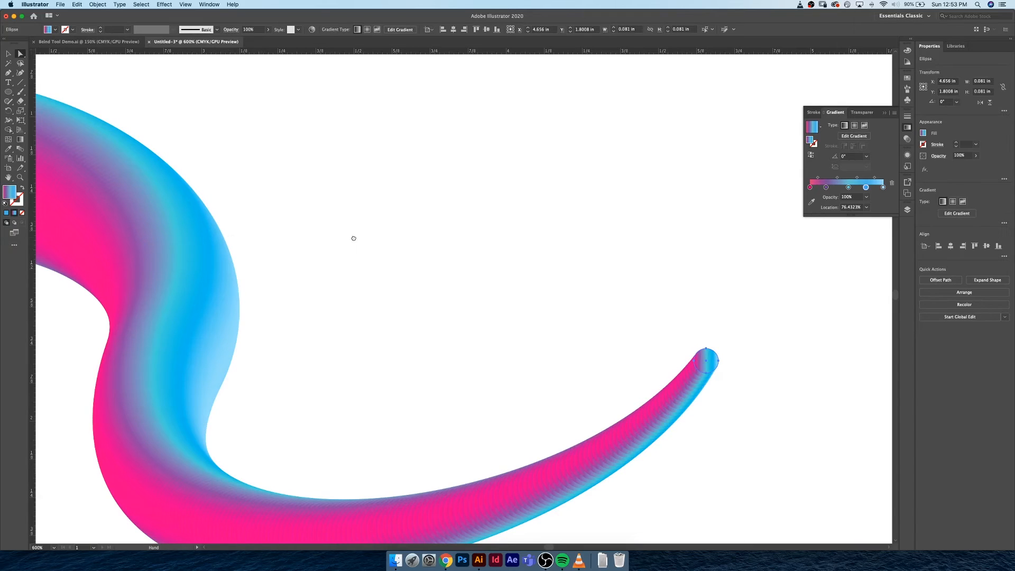
pyautogui.moveTo(350, 236); pyautogui.dragTo(753, 230)
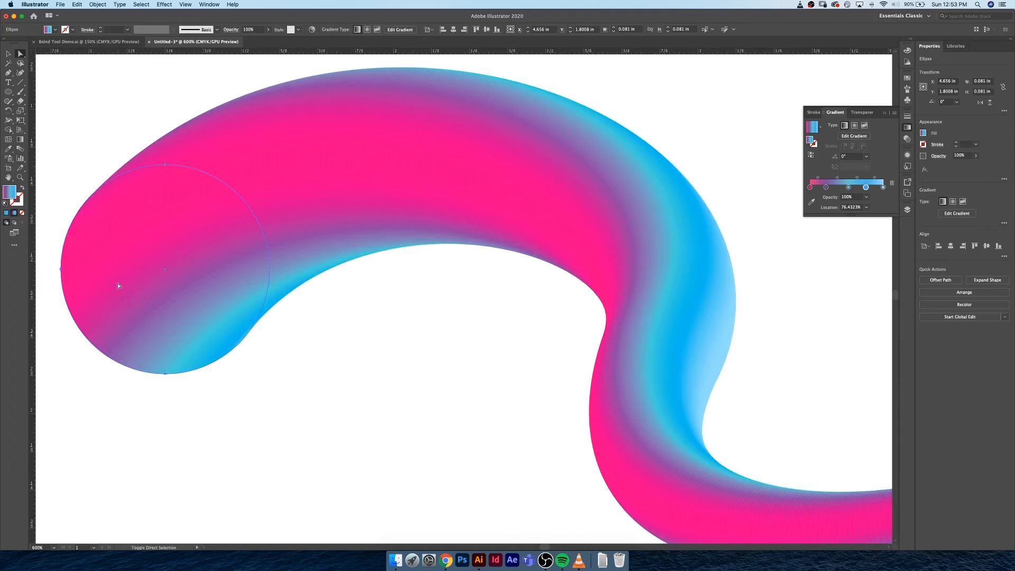
pyautogui.click(115, 285)
pyautogui.press('super+0')
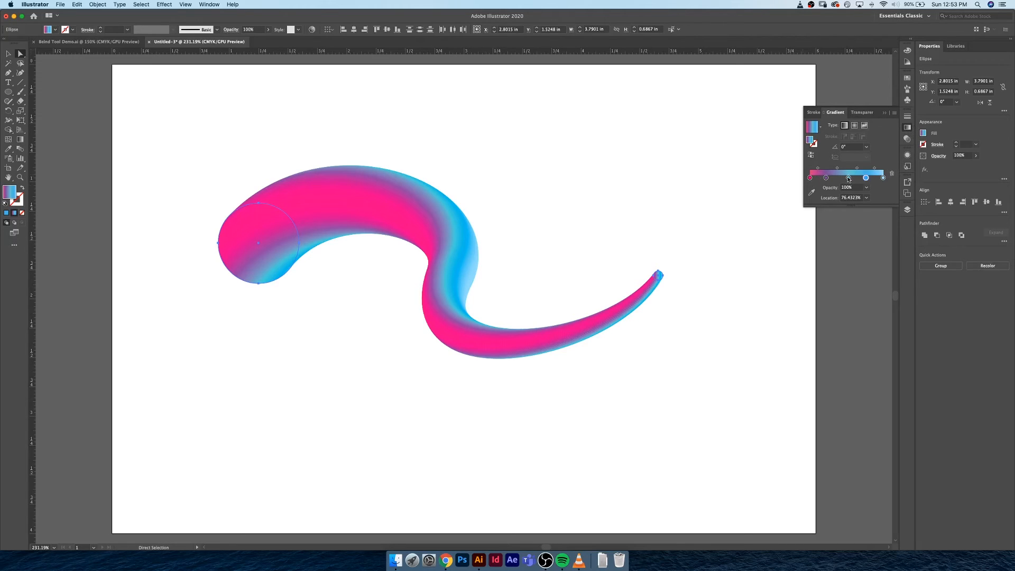
# Try removing the gradient's middle teal stop and moving it to about 42%, undoing each change
pyautogui.moveTo(848, 179); pyautogui.dragTo(845, 199)
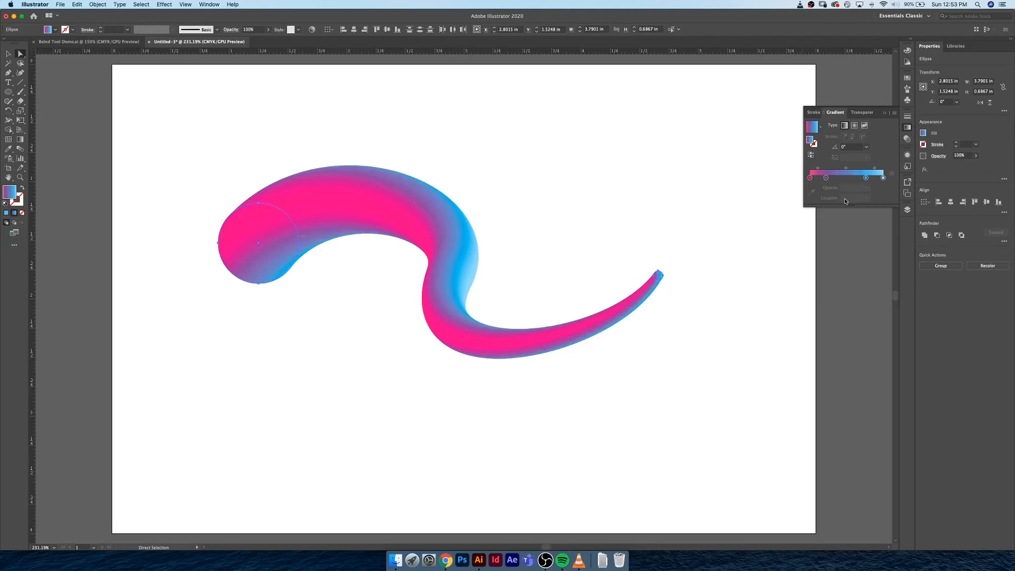
pyautogui.press('cmd+z')
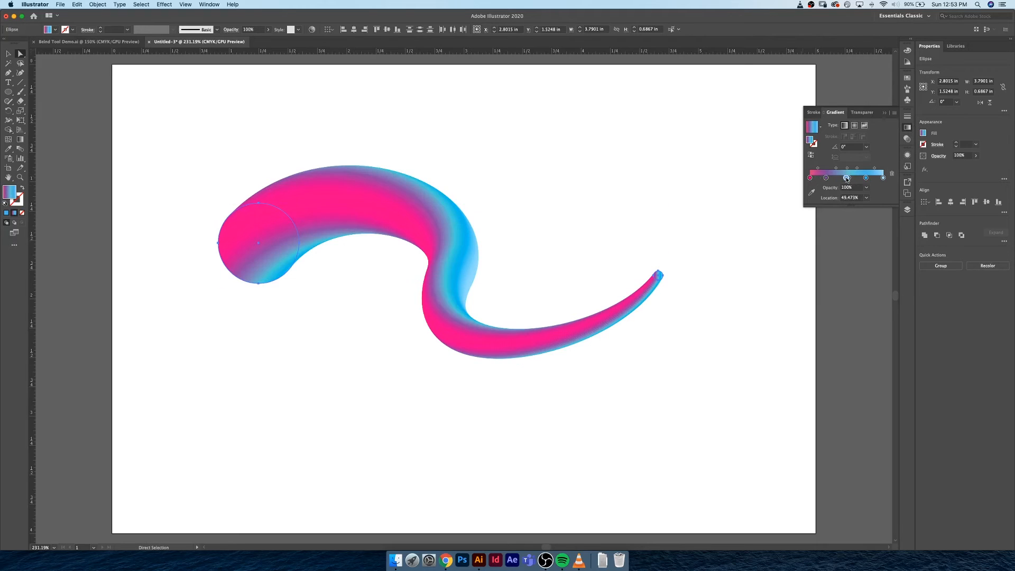
pyautogui.click(840, 177)
pyautogui.moveTo(839, 179); pyautogui.dragTo(839, 182)
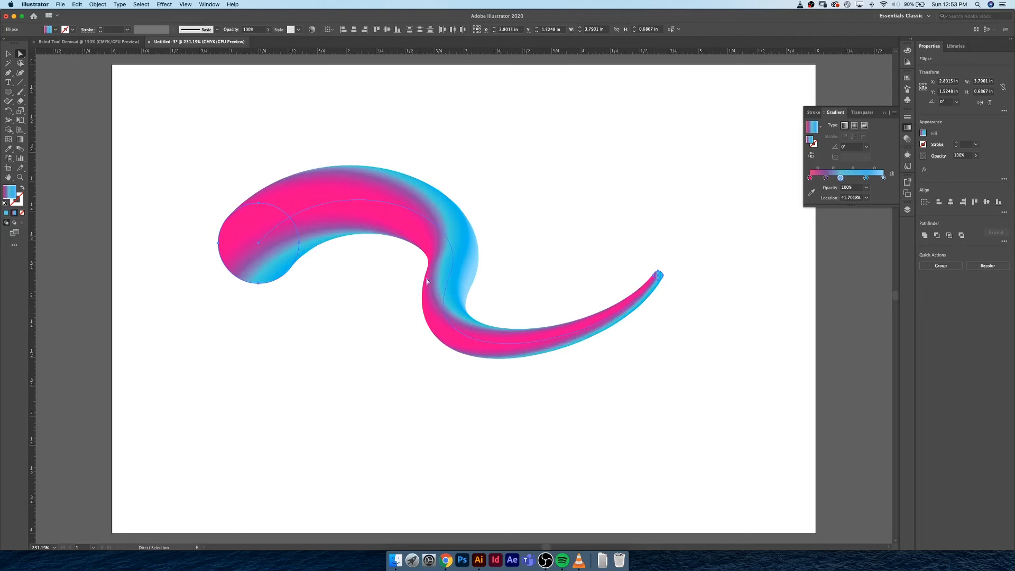
pyautogui.press('cmd+z')
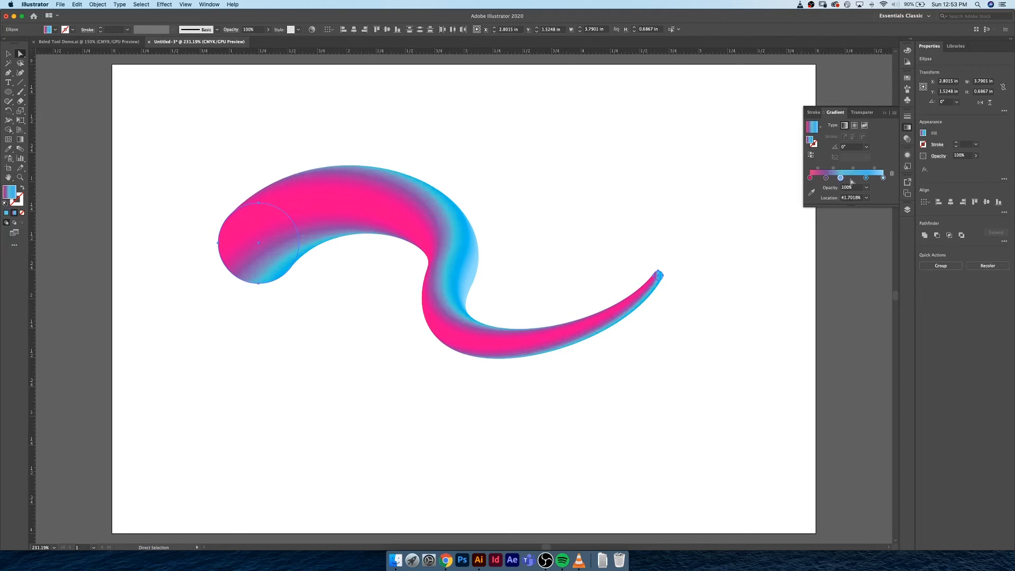
# Move the gradient's purple stop to about 26% on the blend's end circles and deselect them
pyautogui.moveTo(825, 178); pyautogui.dragTo(831, 180)
pyautogui.click(715, 263)
pyautogui.press('v')
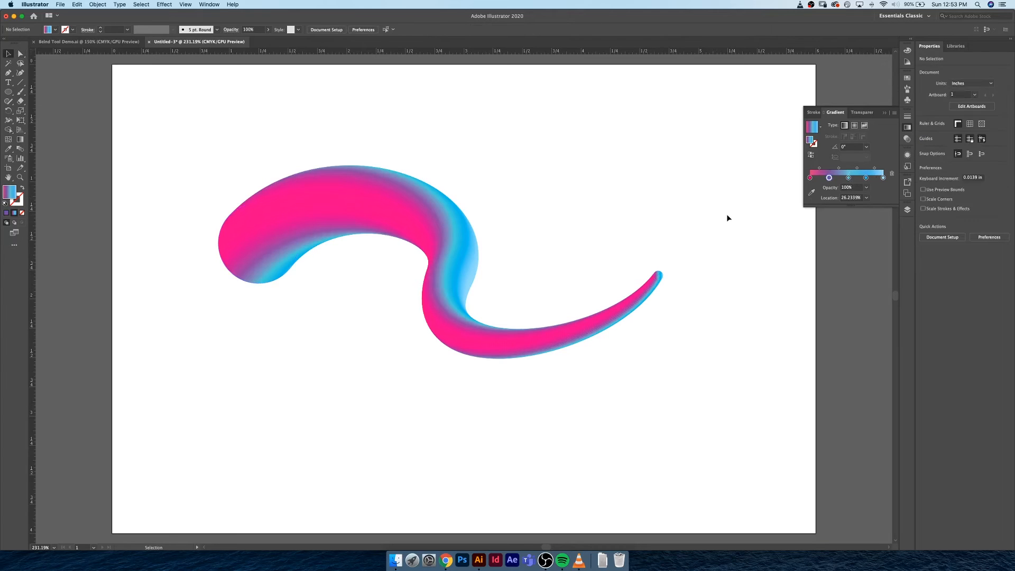
# Nudge the whole blend toward the artboard's centre, to about X 2.94 in and Y 2.00 in, and deselect it
pyautogui.press('super+minus')
pyautogui.press('super+minus')
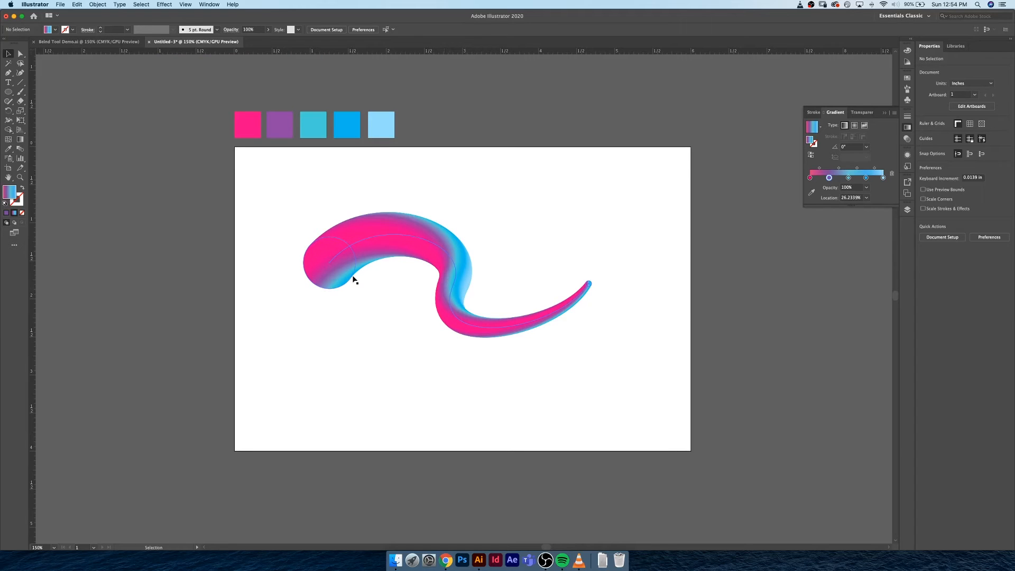
pyautogui.click(416, 256)
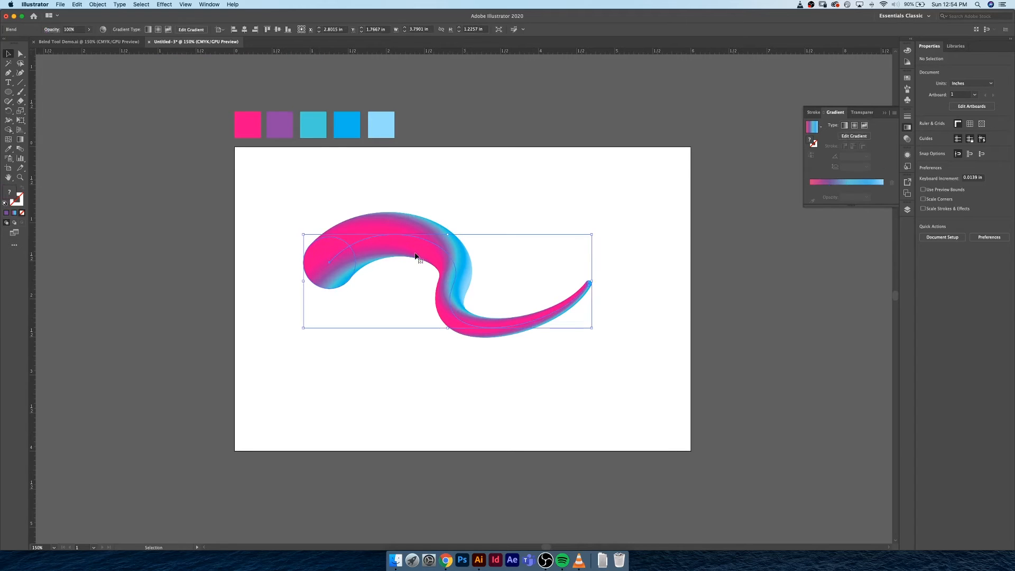
pyautogui.hotkey('shift', 'Right')
pyautogui.hotkey('shift', 'Down')
pyautogui.hotkey('shift', 'Down')
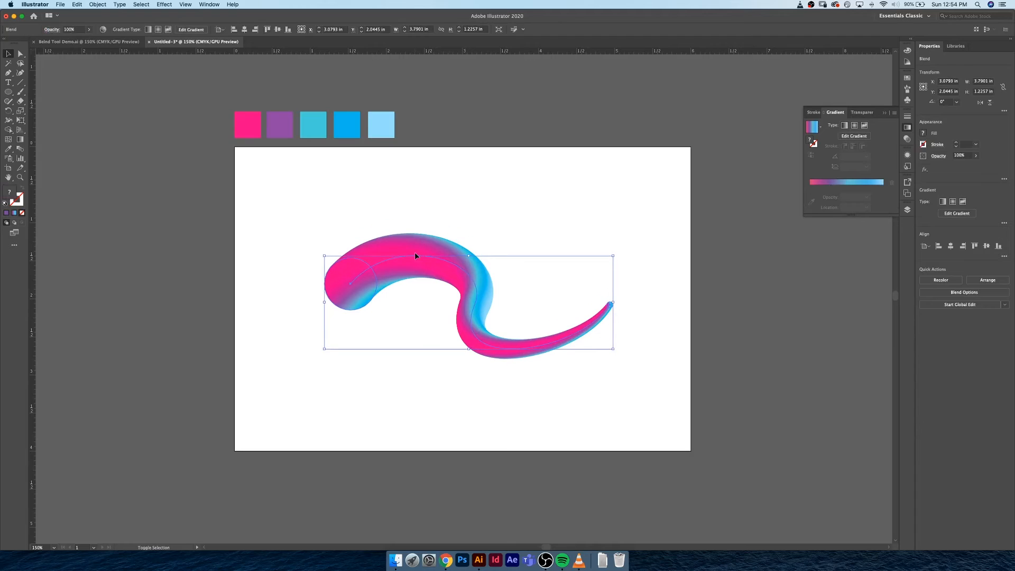
pyautogui.press('Up')
pyautogui.press('Up')
pyautogui.press('Up')
pyautogui.press('Up')
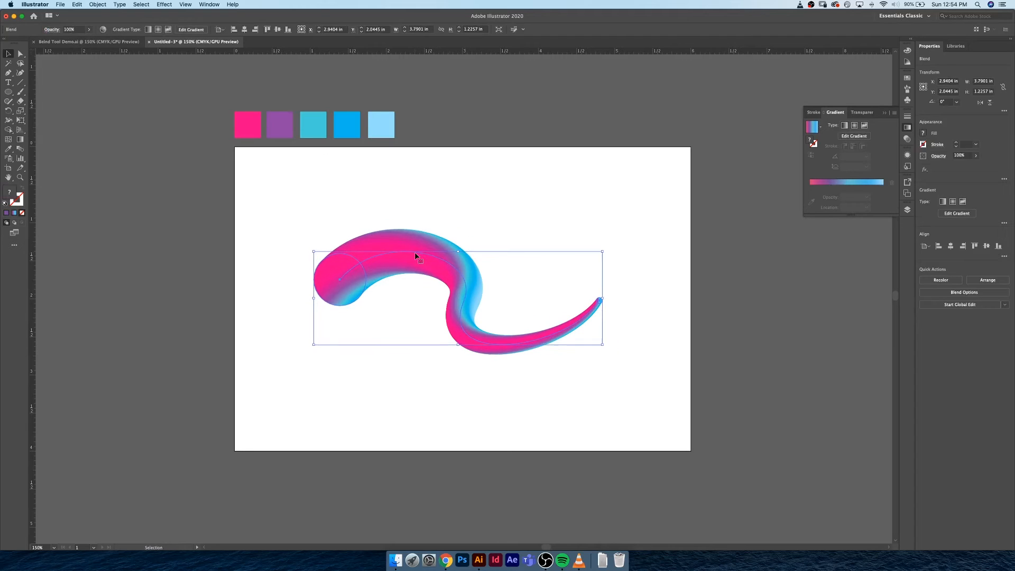
pyautogui.press('Down')
pyautogui.click(341, 199)
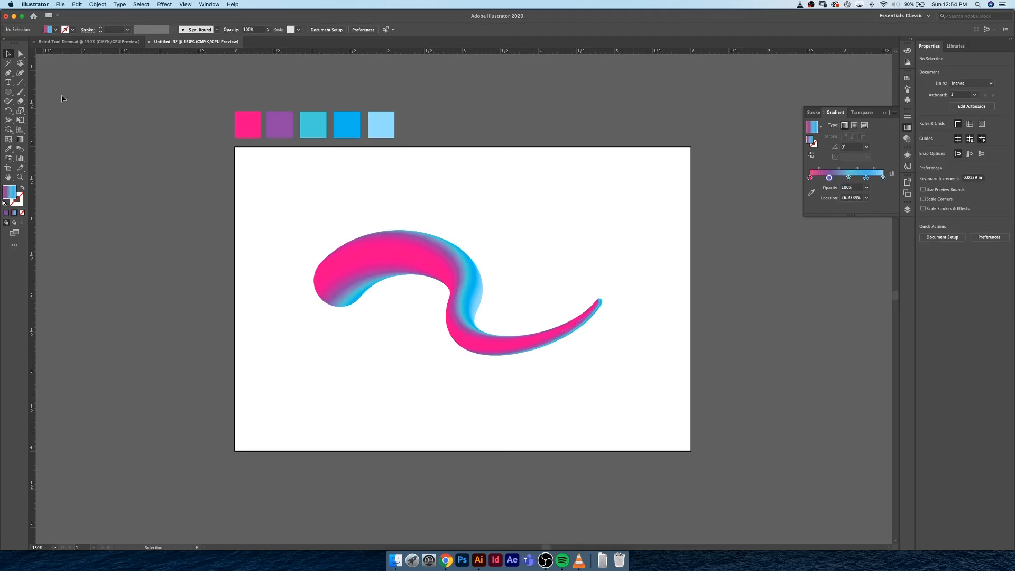
# Draw a rectangle covering the artboard, about 6 x 4 in, send it to the back behind the blend, and deselect it
pyautogui.moveTo(8, 92); pyautogui.dragTo(33, 92)
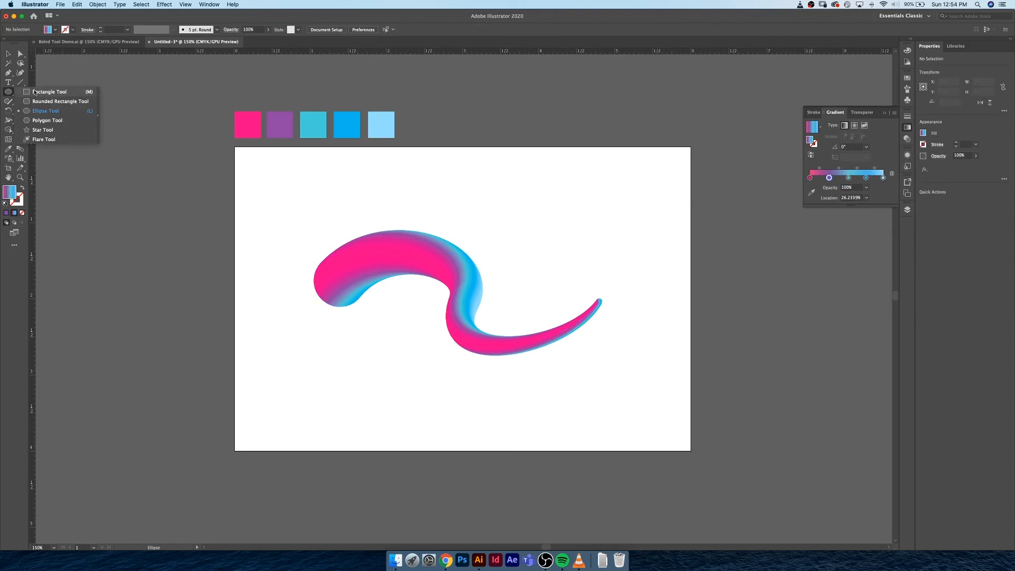
pyautogui.click(40, 93)
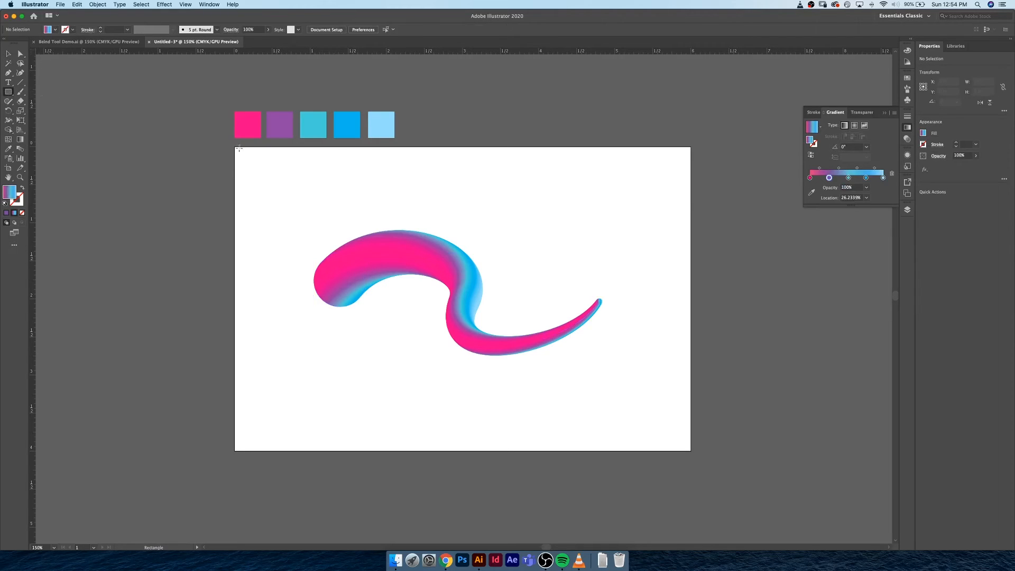
pyautogui.moveTo(239, 148); pyautogui.dragTo(691, 450)
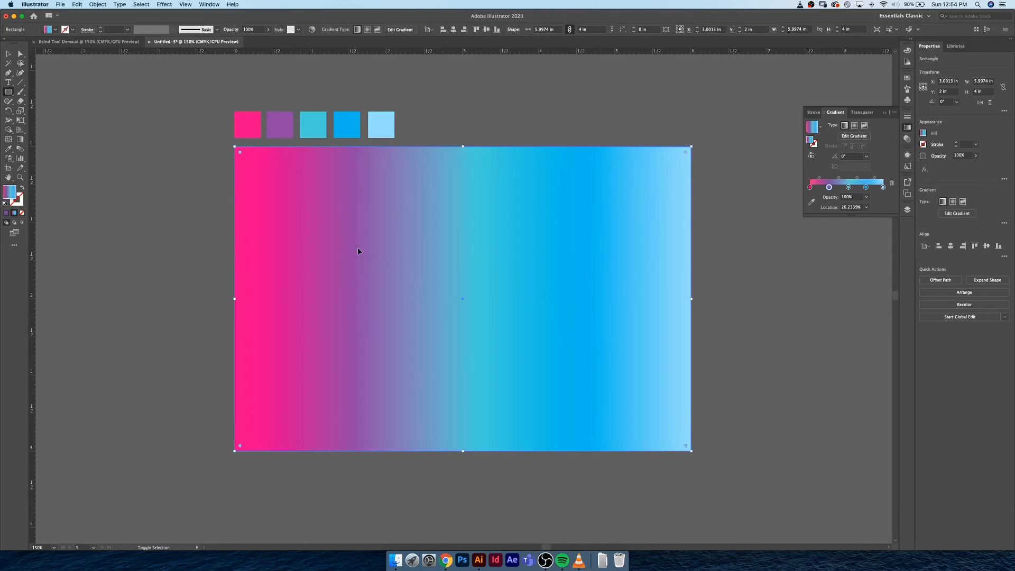
pyautogui.press('super+shift+bracketleft')
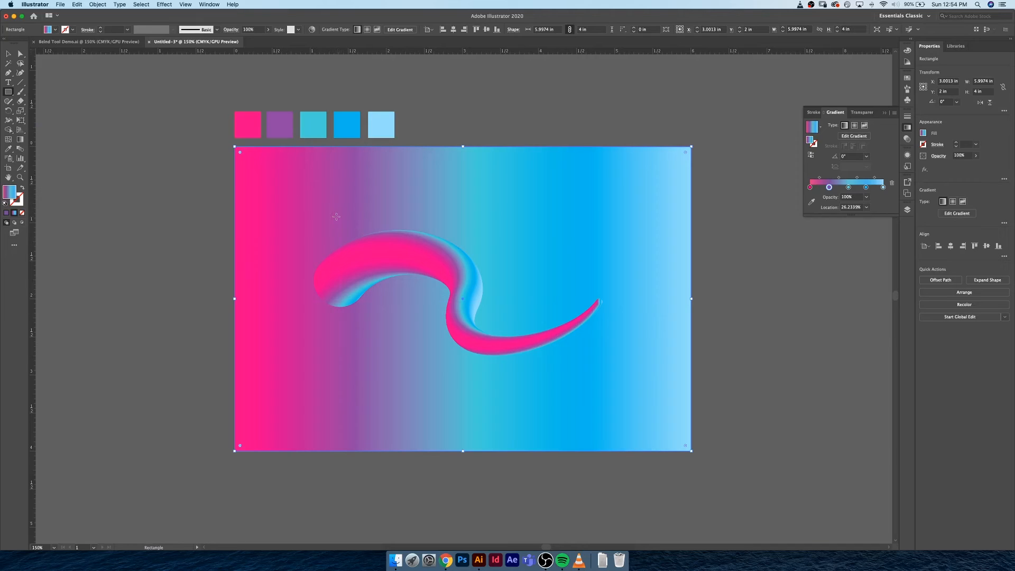
pyautogui.press('v')
pyautogui.click(170, 242)
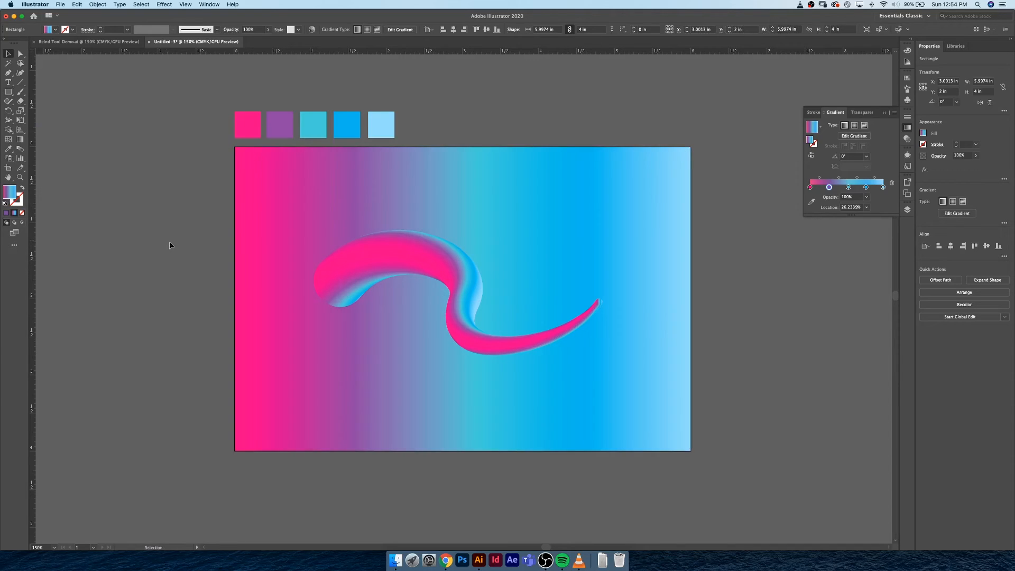
# Change the background rectangle's gradient fill to a solid light cyan, 90EDFC
pyautogui.click(278, 206)
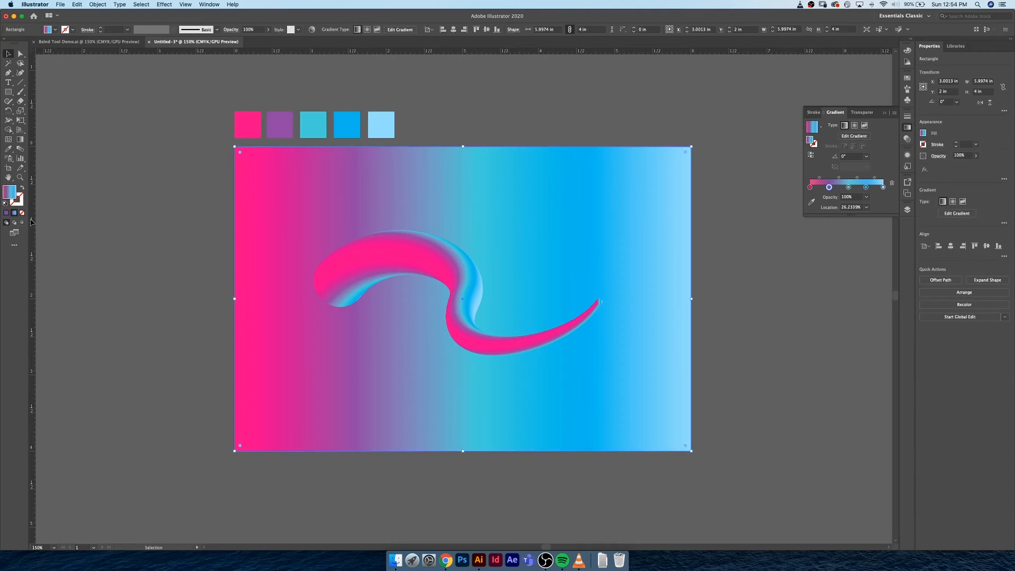
pyautogui.click(6, 213)
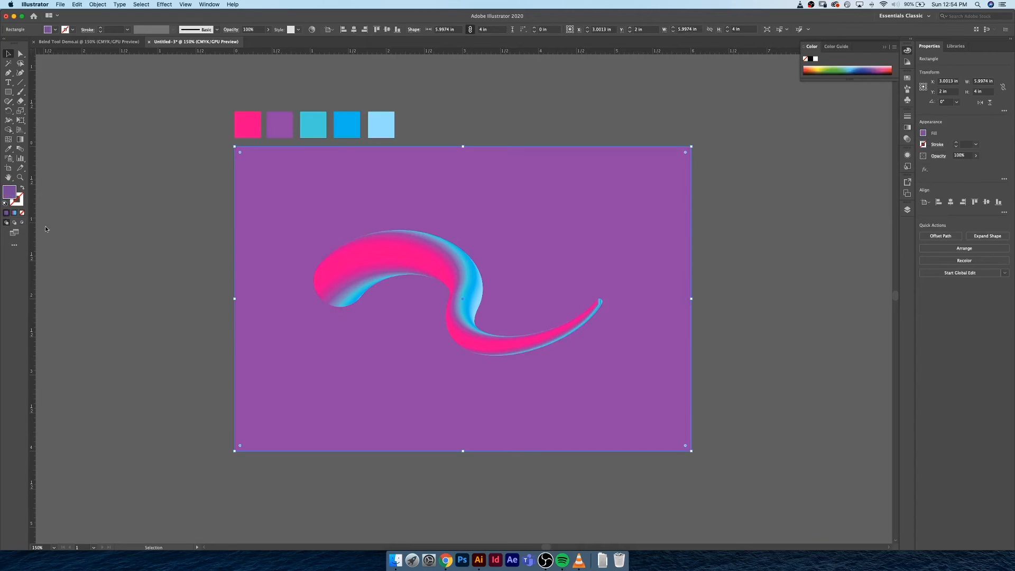
pyautogui.doubleClick(9, 192)
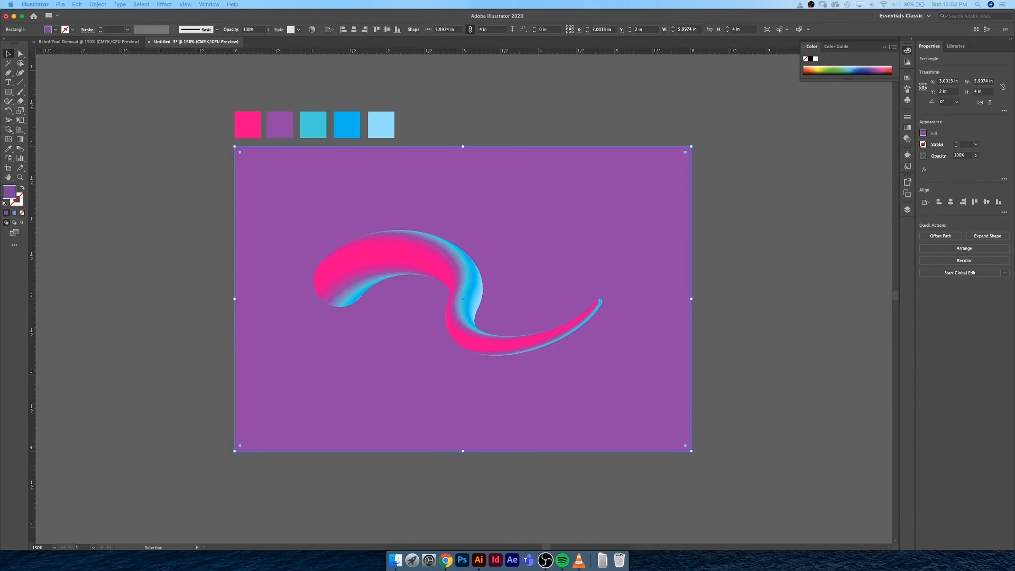
pyautogui.moveTo(560, 165); pyautogui.dragTo(814, 145)
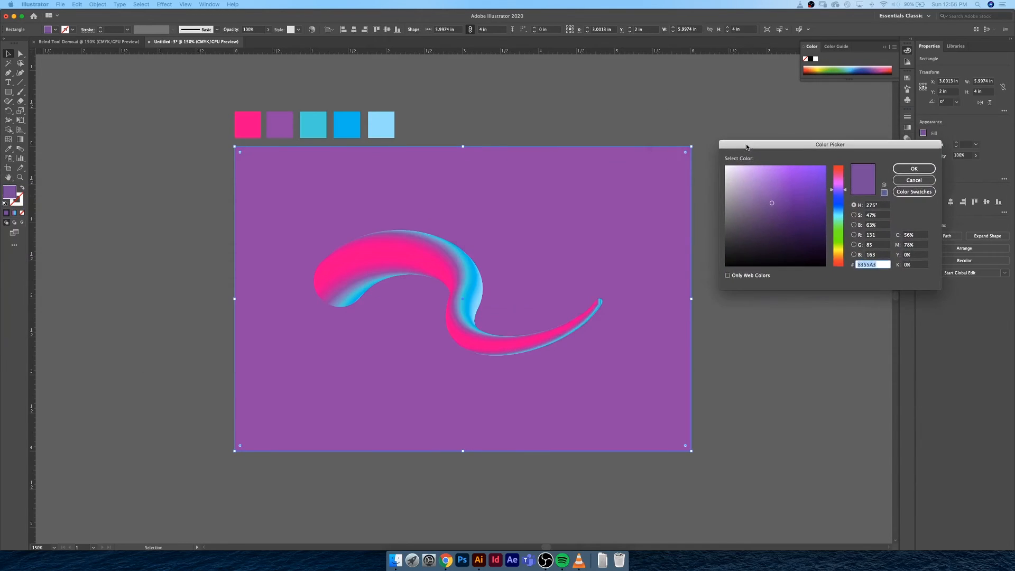
pyautogui.click(838, 213)
pyautogui.click(776, 175)
pyautogui.moveTo(776, 175)
pyautogui.mouseDown()
pyautogui.moveTo(788, 165)
pyautogui.moveTo(766, 166)
pyautogui.mouseUp()
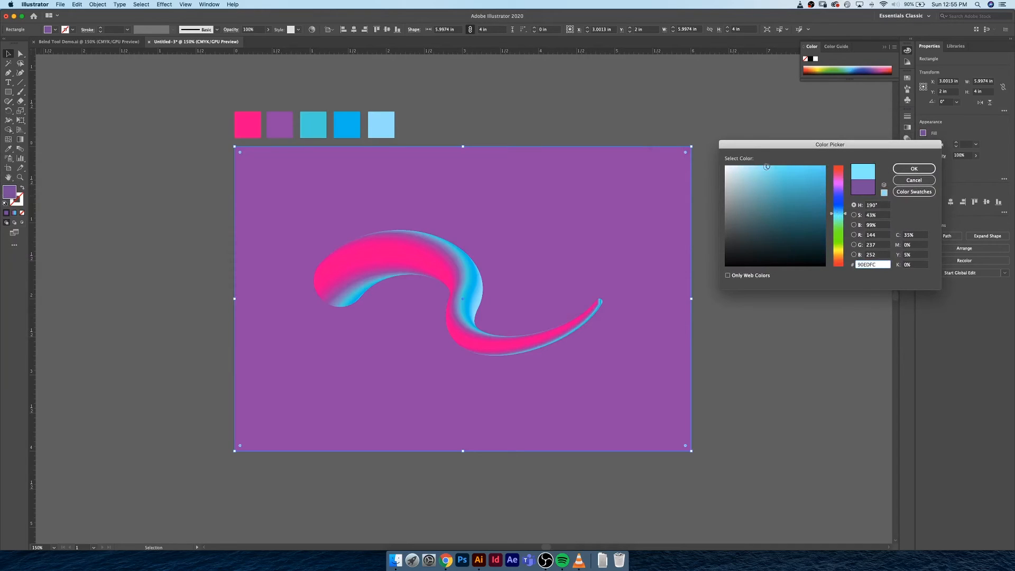
pyautogui.click(914, 168)
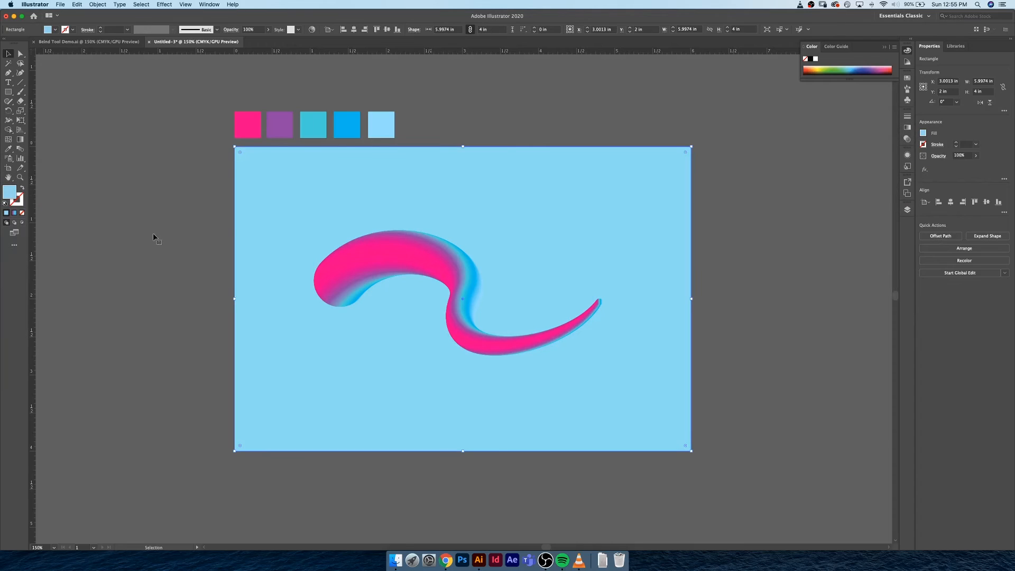
# Try a paler CFFAFF fill on the background rectangle, settle on a slightly darker muted cyan, and deselect it
pyautogui.doubleClick(13, 194)
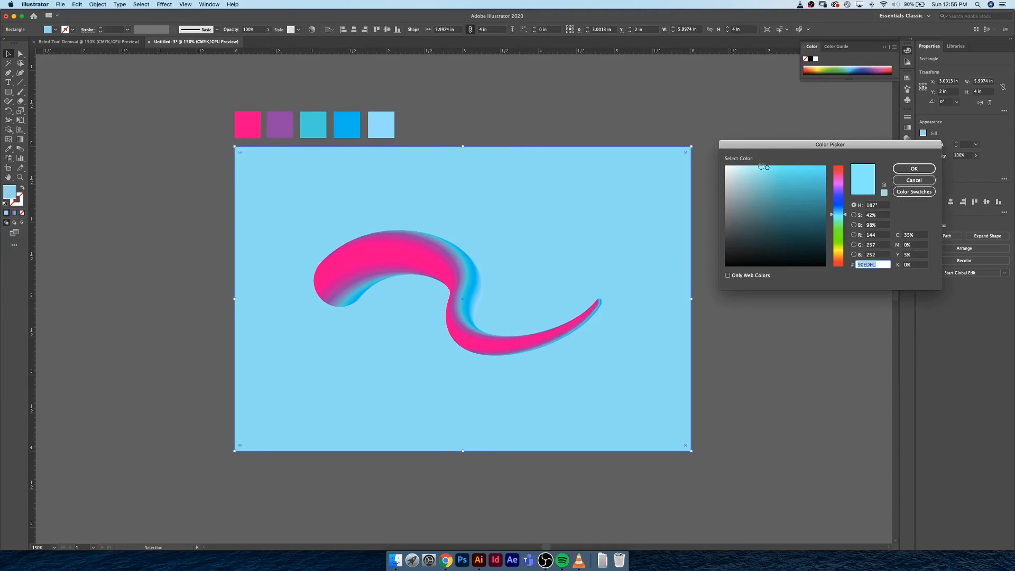
pyautogui.moveTo(764, 167); pyautogui.dragTo(742, 164)
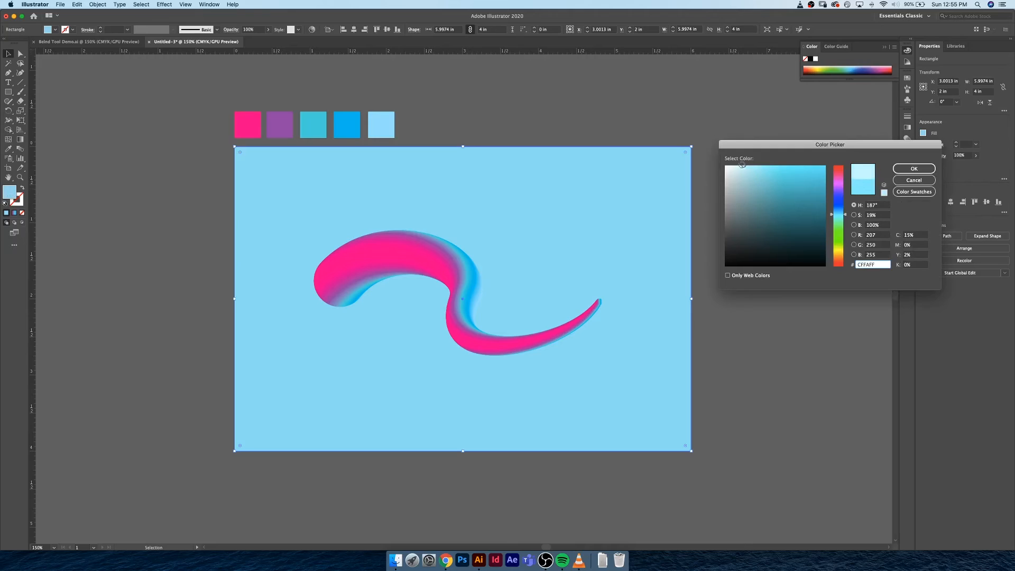
pyautogui.click(895, 169)
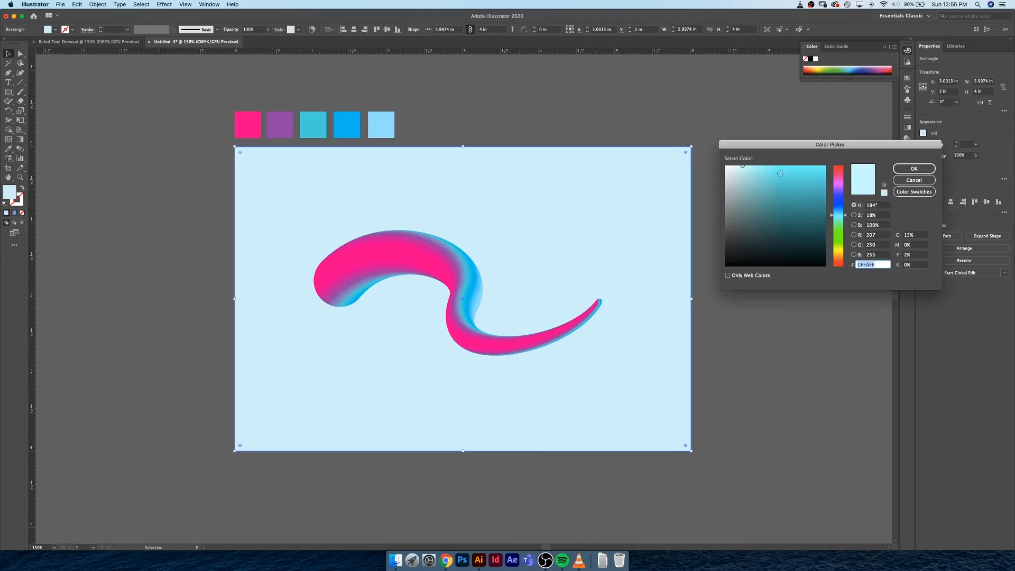
pyautogui.moveTo(747, 167); pyautogui.dragTo(748, 171)
pyautogui.click(896, 168)
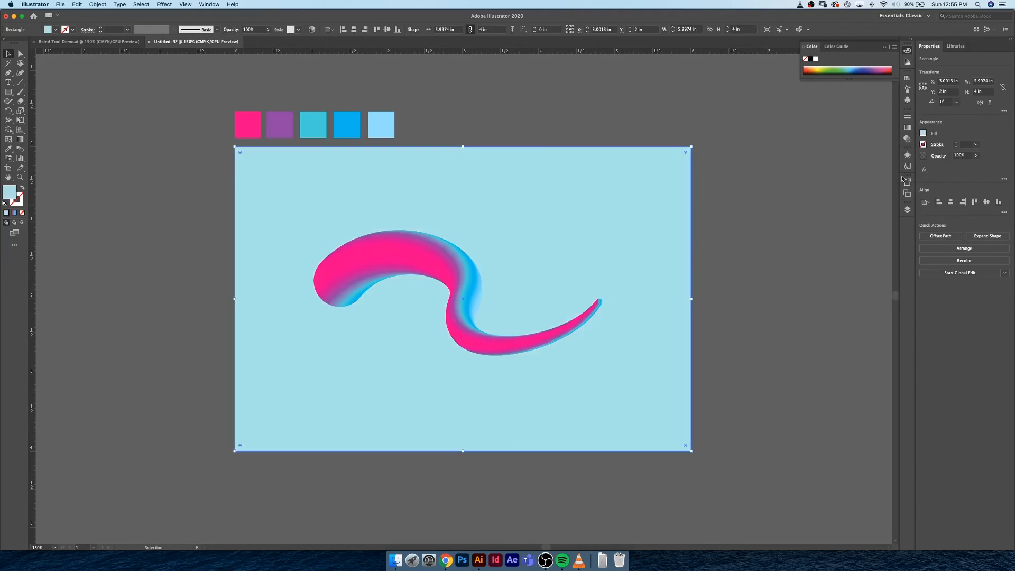
pyautogui.click(792, 213)
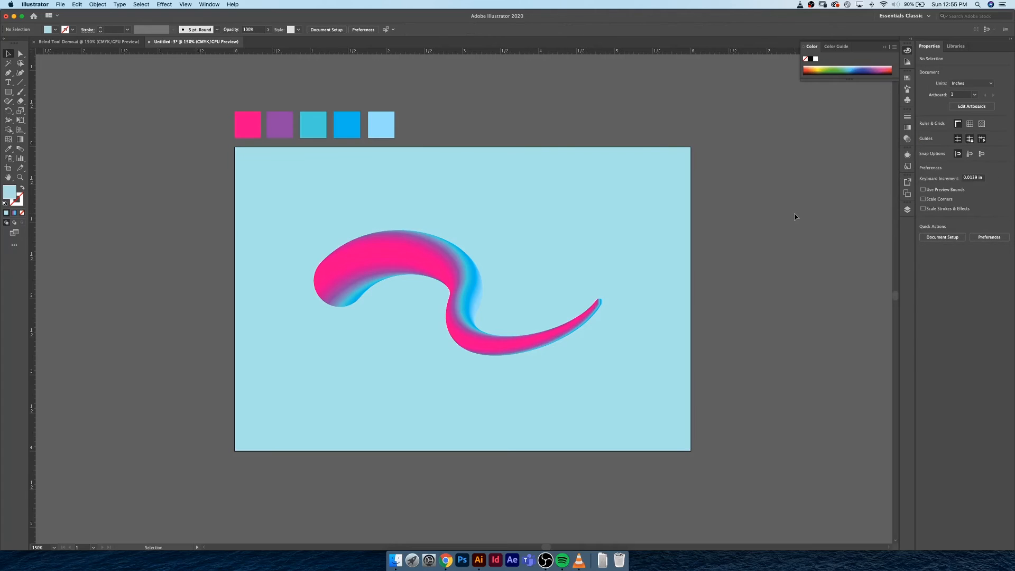
# Nudge the blend slightly to the right, to about X 3.00 in and Y 2.00 in, and deselect it
pyautogui.click(455, 264)
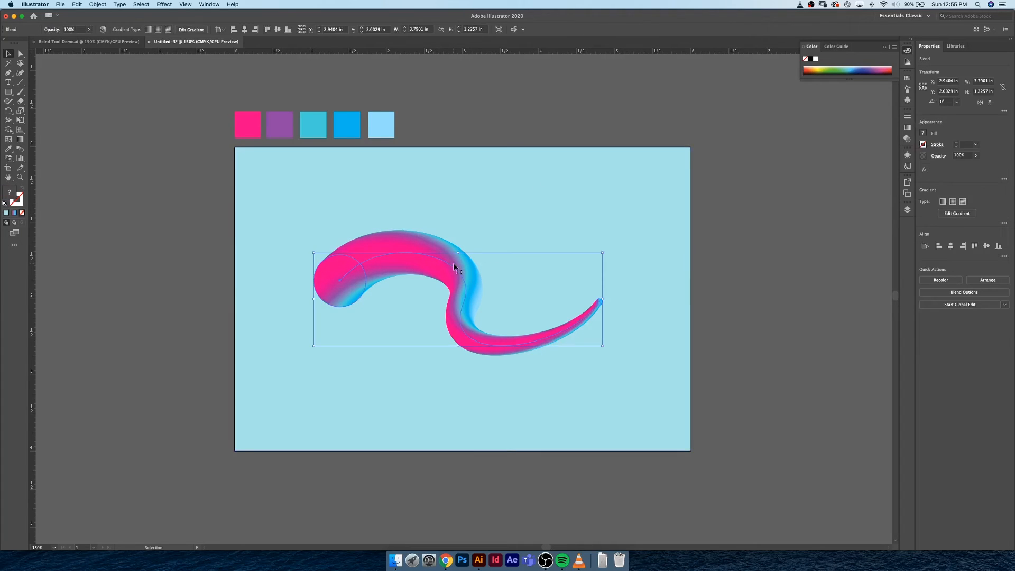
pyautogui.press('Right')
pyautogui.press('Right')
pyautogui.press('Right')
pyautogui.press('Up')
pyautogui.press('Up')
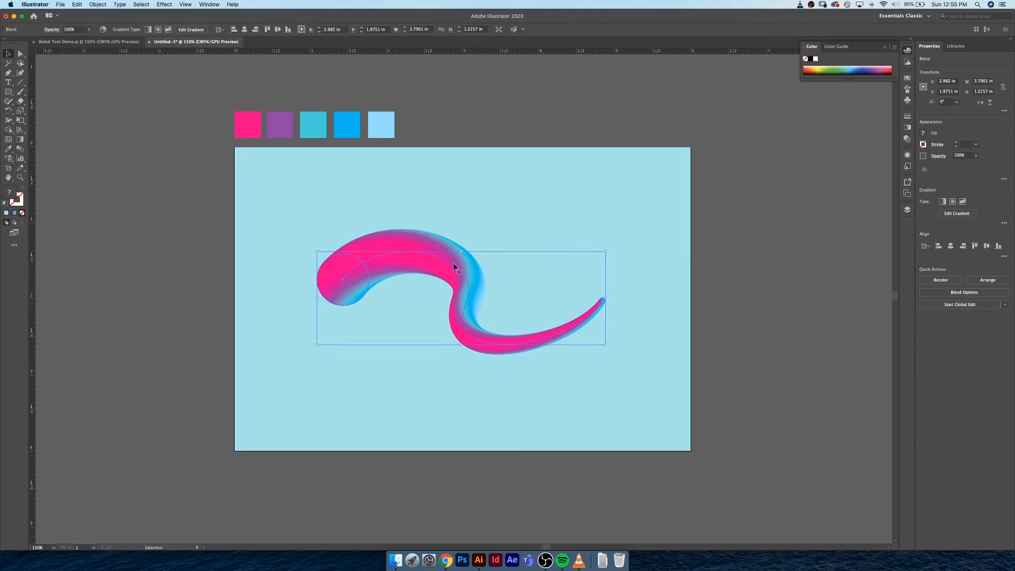
pyautogui.press('Down')
pyautogui.press('Down')
pyautogui.press('Right')
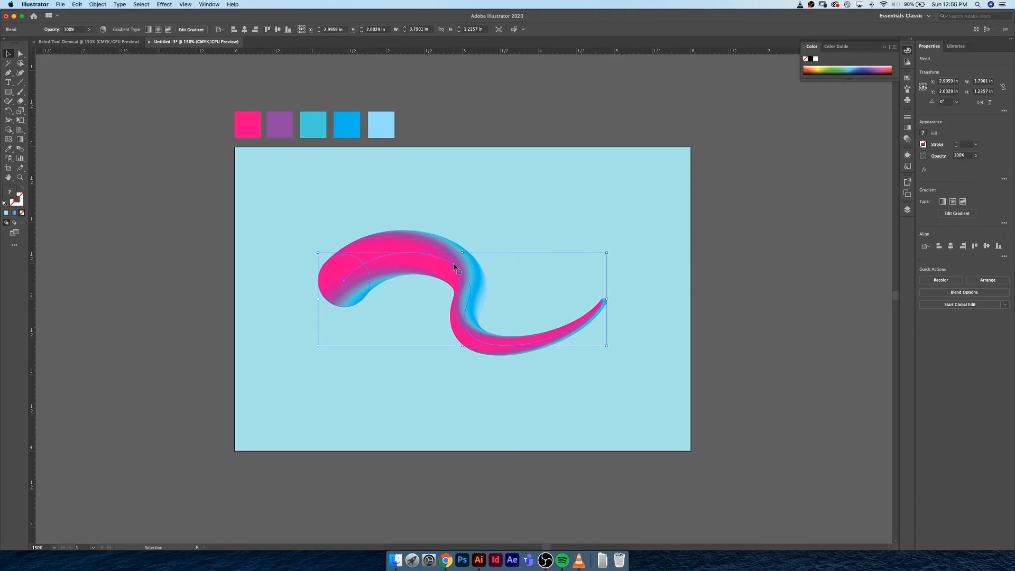
pyautogui.click(677, 300)
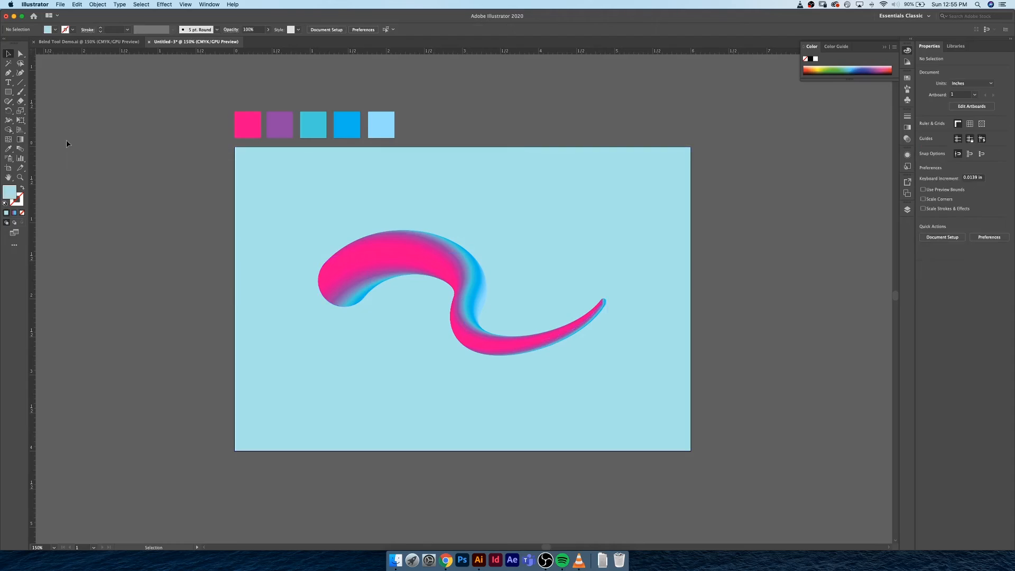
# Draw a thin horizontal ellipse, about 3.78 x 0.2 in, beneath the blend as a shadow shape
pyautogui.click(9, 92)
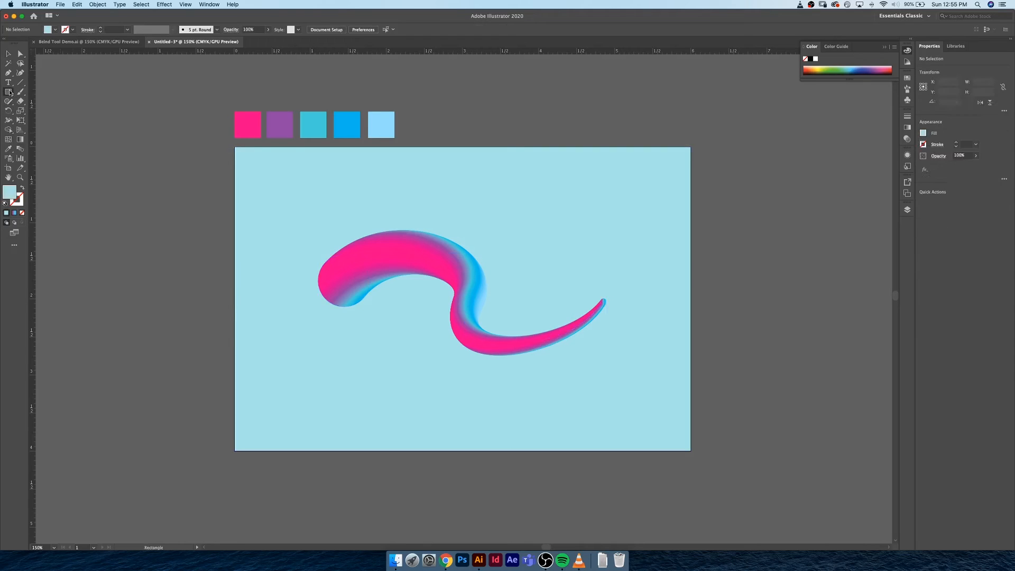
pyautogui.click(9, 92)
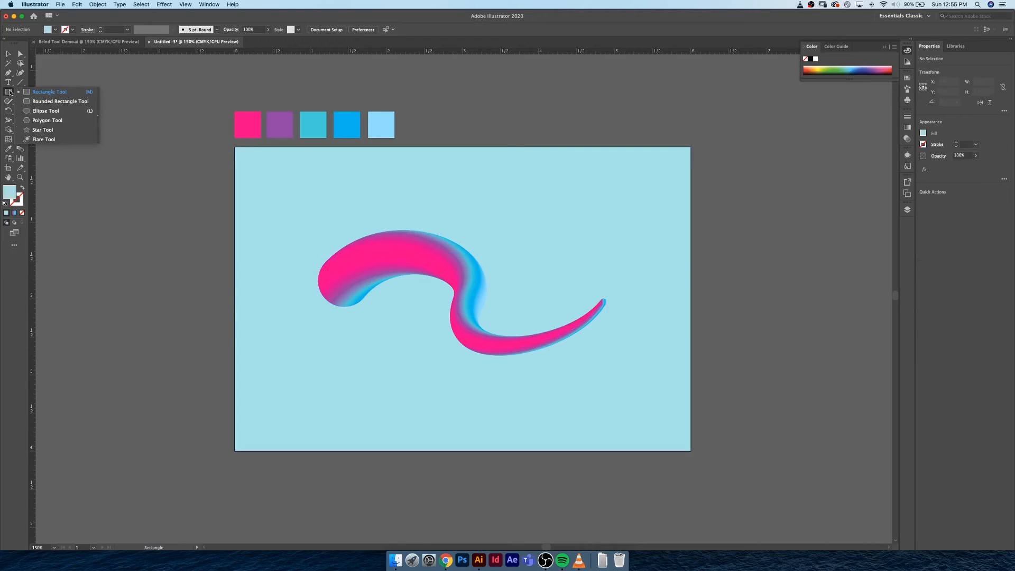
pyautogui.click(35, 111)
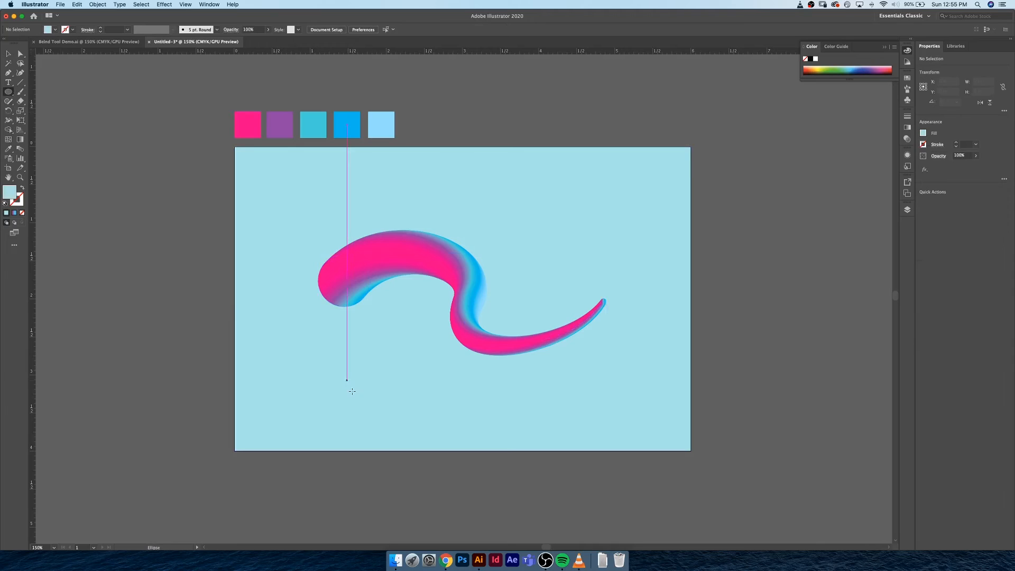
pyautogui.moveTo(333, 387); pyautogui.dragTo(623, 402)
# Nudge the thin ellipse horizontally until it is centred under the blend, at about X 3.02 in
pyautogui.press('v')
pyautogui.hotkey('shift', 'Left')
pyautogui.hotkey('shift', 'Left')
pyautogui.hotkey('shift', 'Left')
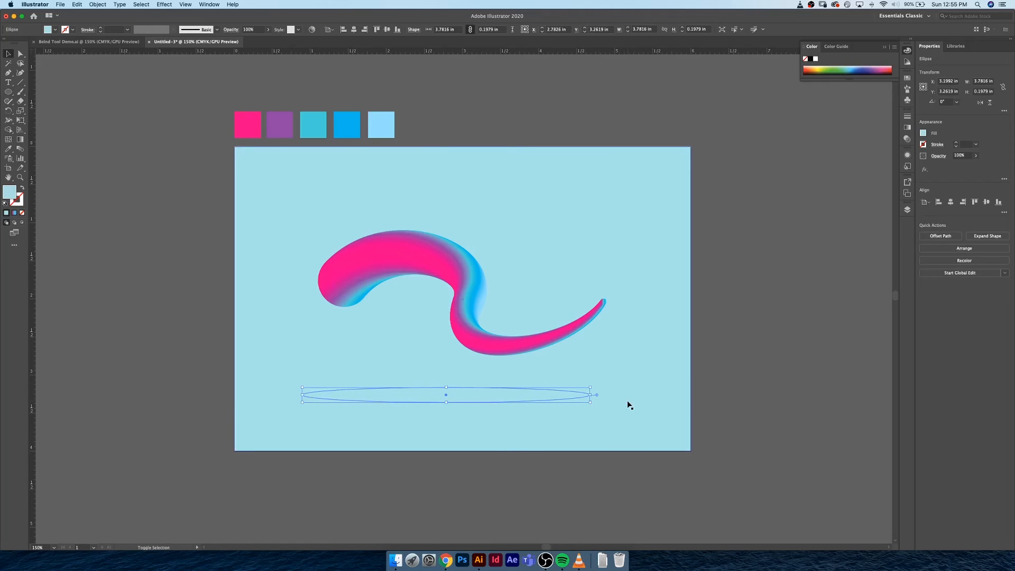
pyautogui.press('Right')
pyautogui.press('Right')
pyautogui.press('Right')
pyautogui.press('Right')
pyautogui.press('Right')
pyautogui.press('Right')
pyautogui.press('Right')
pyautogui.press('Right')
pyautogui.press('Right')
pyautogui.press('Right')
pyautogui.press('Right')
pyautogui.press('Right')
pyautogui.press('Right')
pyautogui.press('Right')
pyautogui.press('Right')
pyautogui.press('Right')
pyautogui.press('Right')
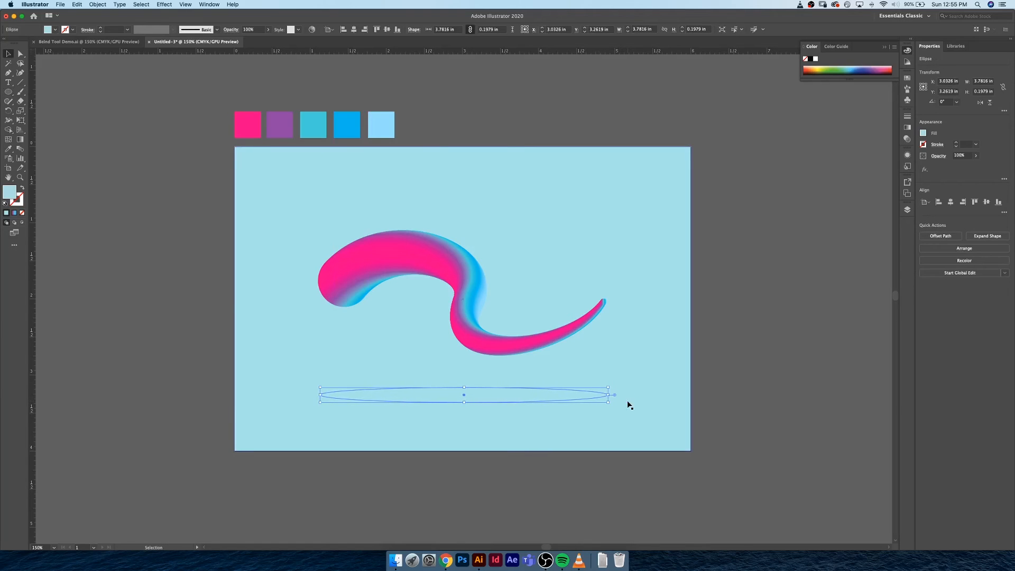
# Fill the ellipse with a radial gradient and remove its purple, teal and blue middle stops, keeping only the two end stops
pyautogui.click(907, 129)
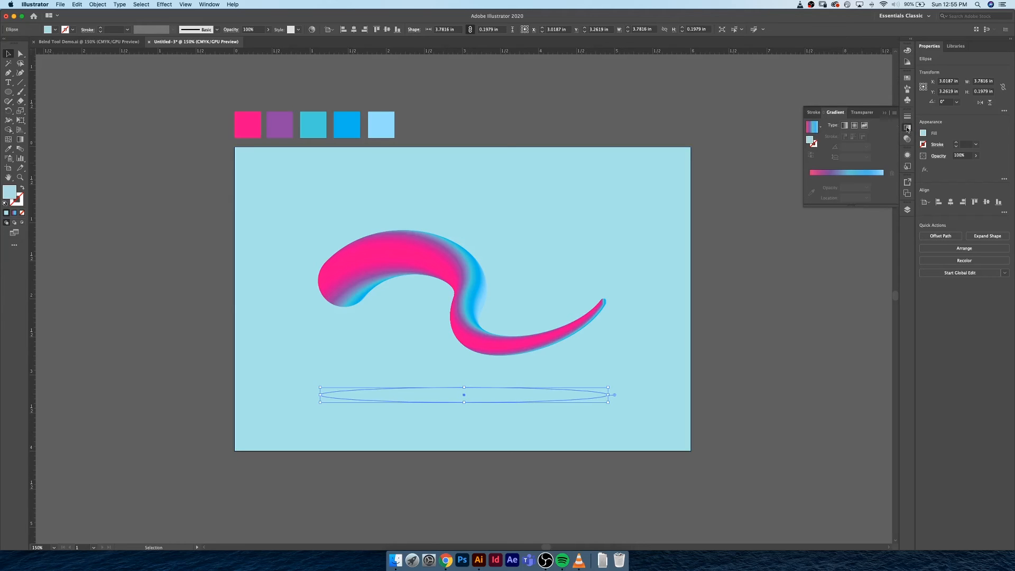
pyautogui.click(856, 128)
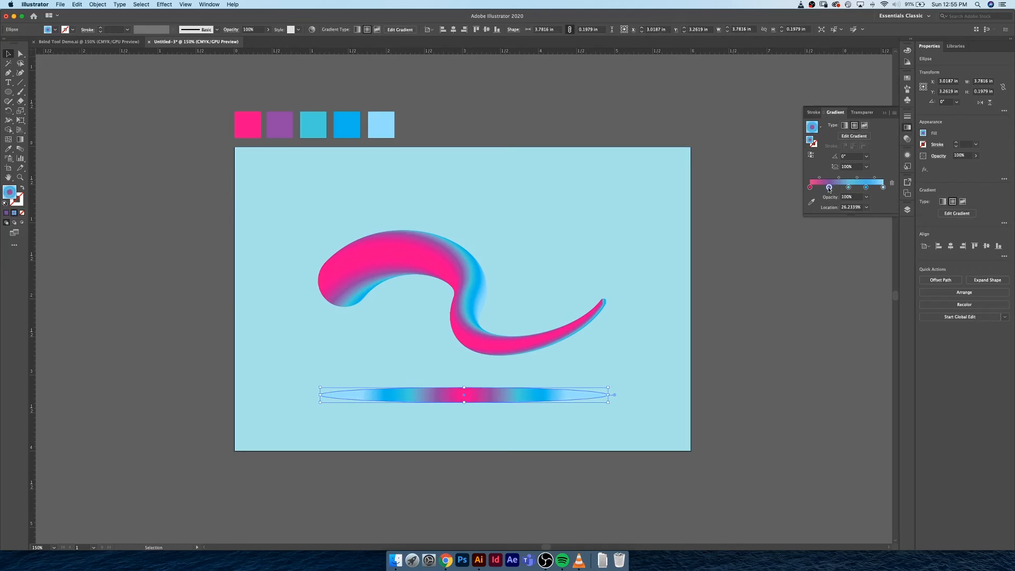
pyautogui.moveTo(828, 189); pyautogui.dragTo(869, 213)
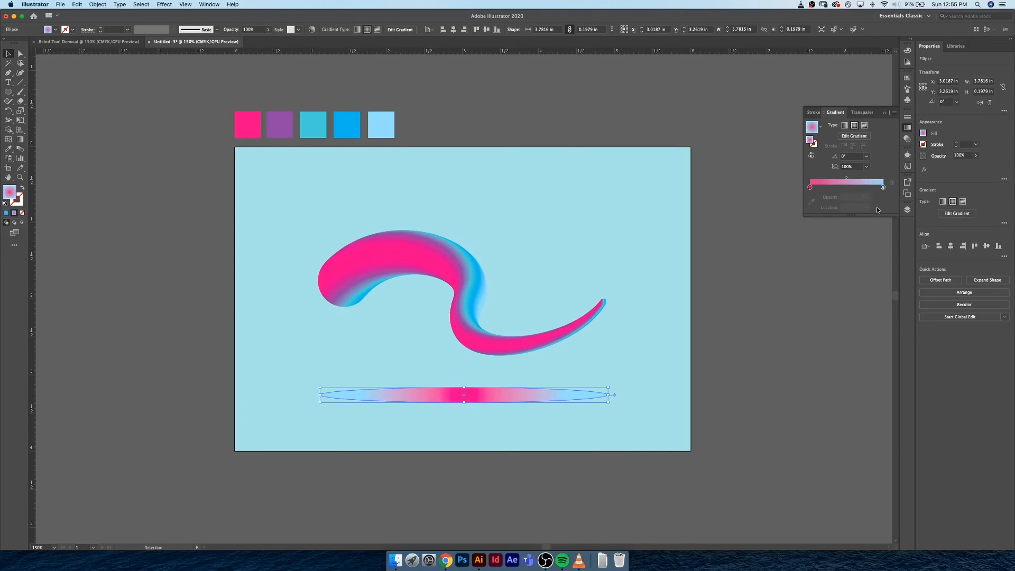
# Recolour the ellipse gradient's pink centre stop with the bright blue swatch and set the outer stop's opacity to 0%
pyautogui.doubleClick(810, 188)
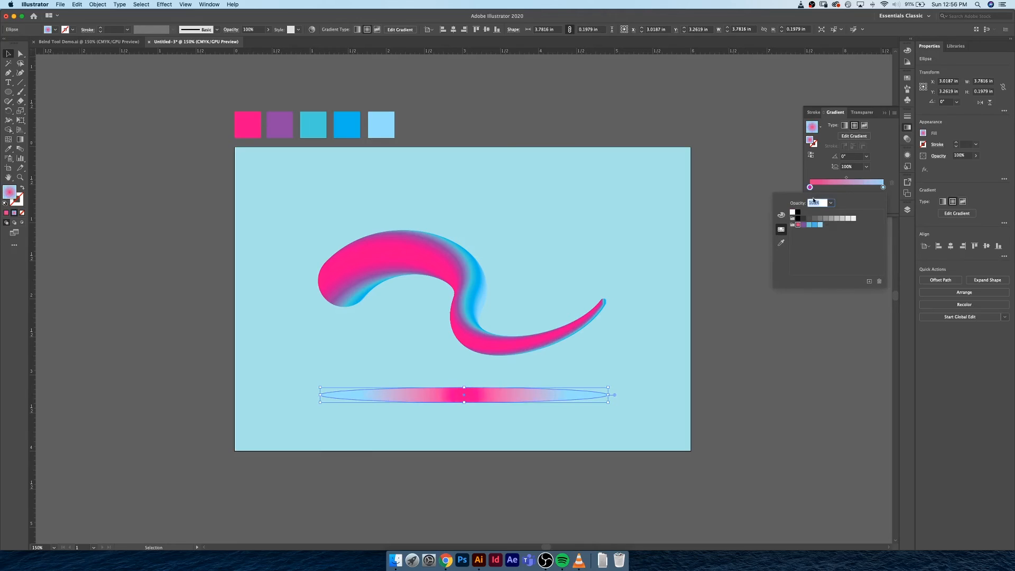
pyautogui.click(813, 226)
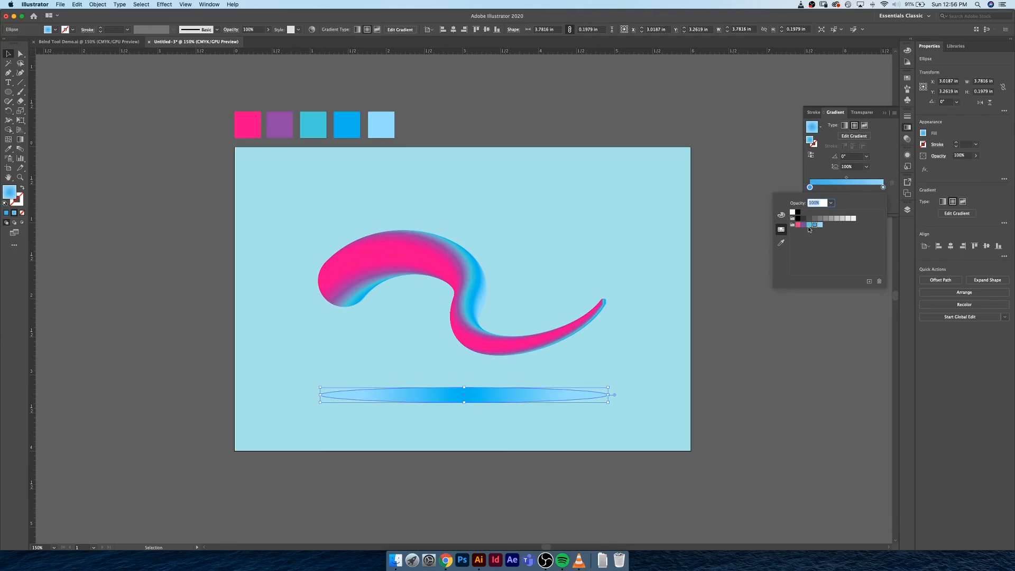
pyautogui.click(881, 169)
pyautogui.click(882, 188)
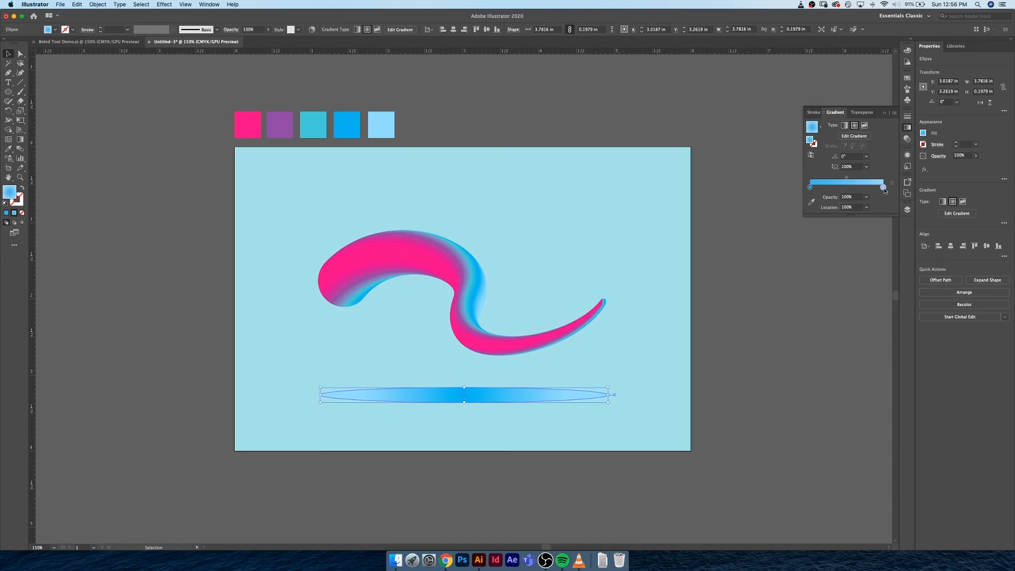
pyautogui.click(851, 197)
pyautogui.write('0')
pyautogui.press('Tab')
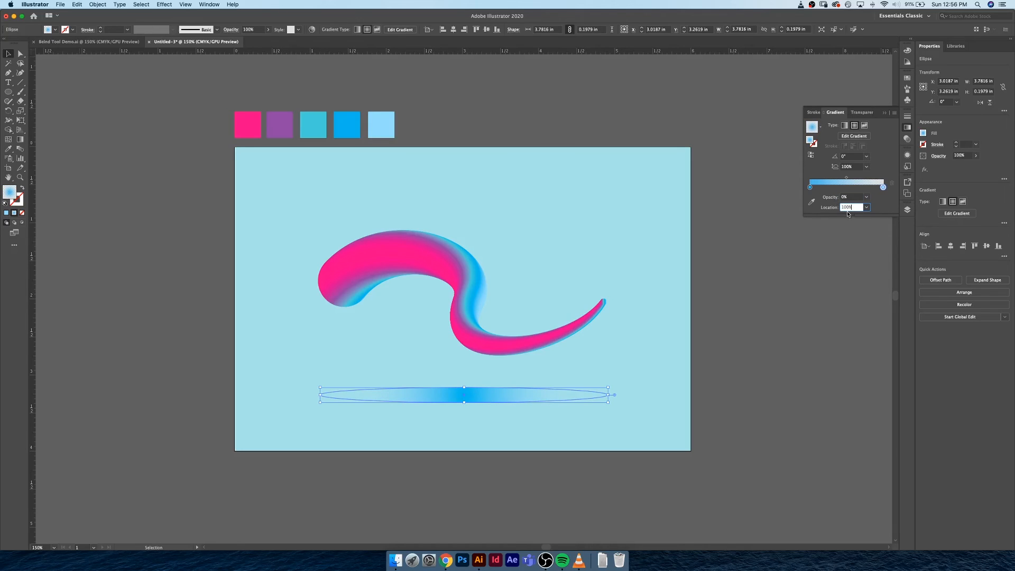
# Set the location of the ellipse gradient's midpoint to 30%
pyautogui.press('super+equal')
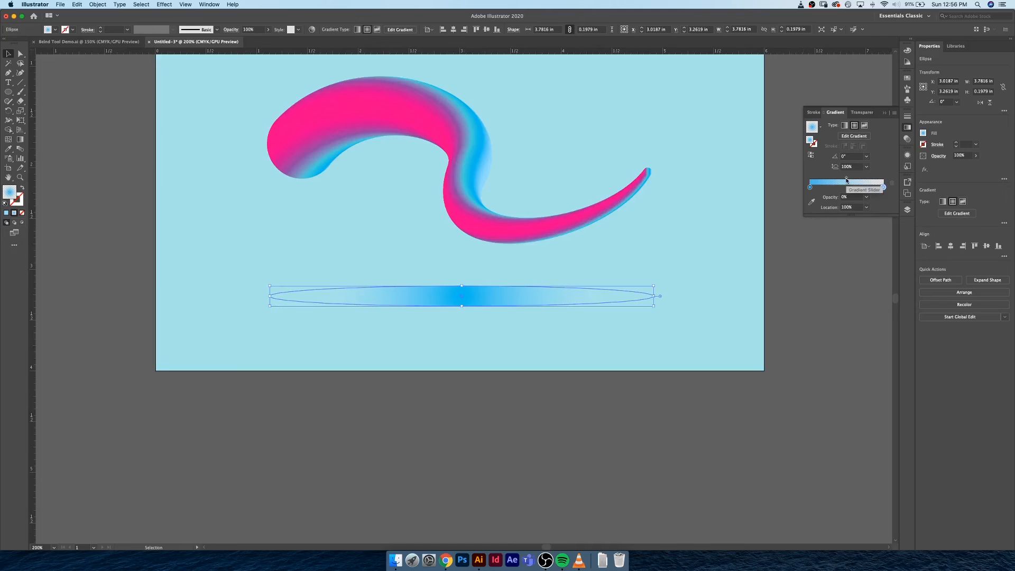
pyautogui.moveTo(845, 179)
pyautogui.mouseDown()
pyautogui.moveTo(827, 181)
pyautogui.moveTo(838, 179)
pyautogui.mouseUp()
pyautogui.press('super+z')
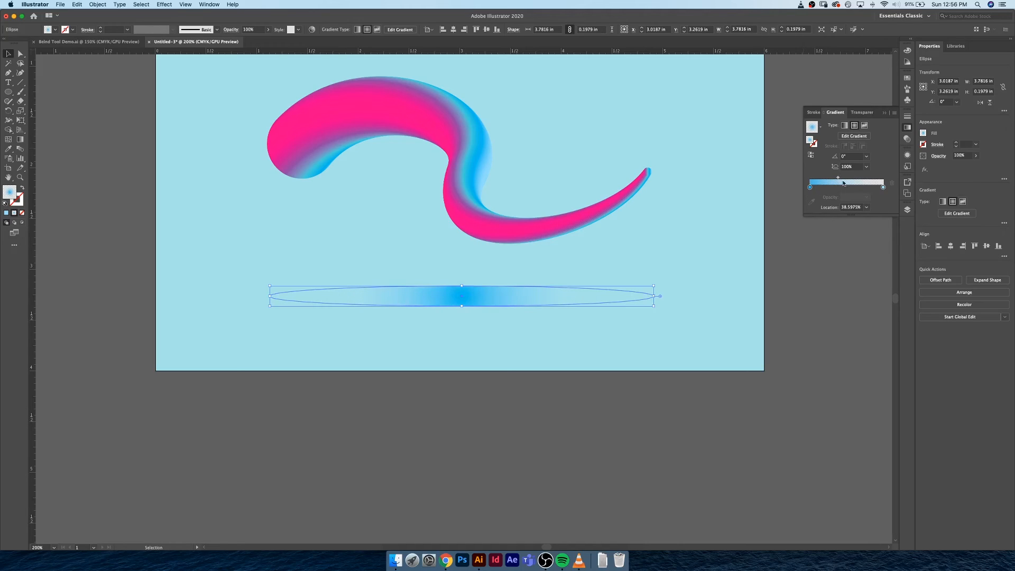
pyautogui.click(858, 207)
pyautogui.write('13')
pyautogui.press('Return')
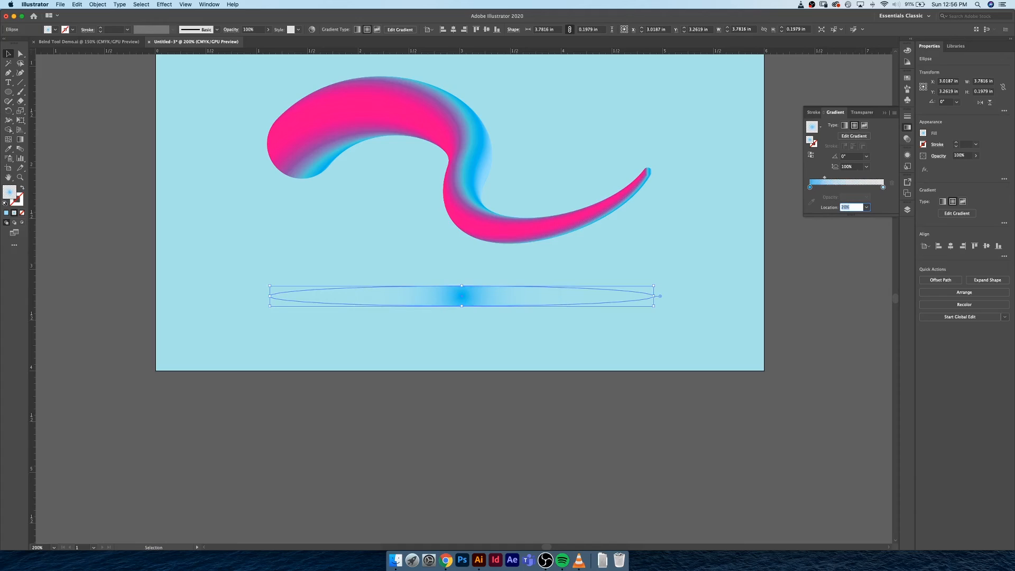
pyautogui.write('30')
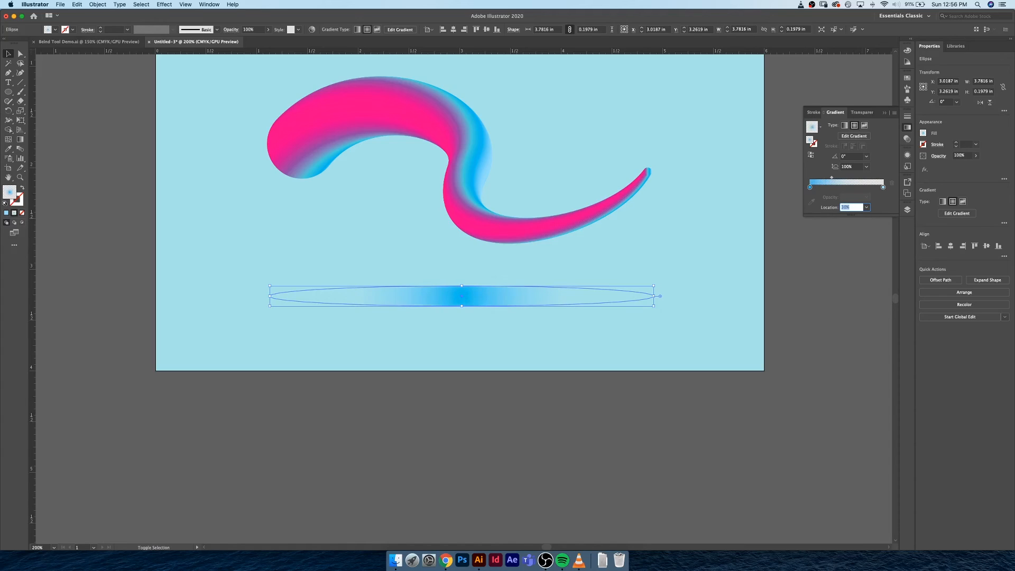
pyautogui.press('Return')
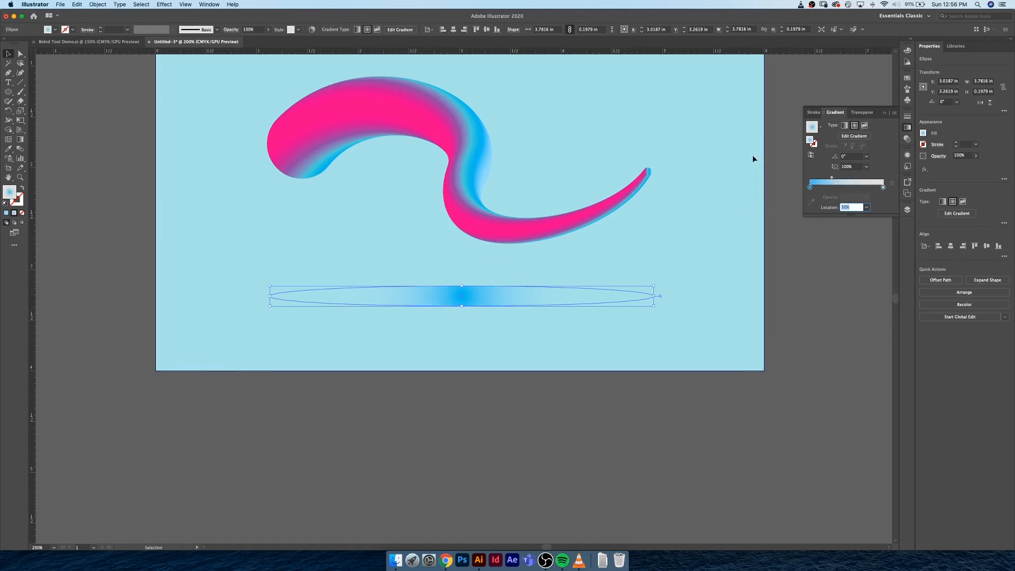
# Set the radial gradient's aspect ratio to 20% and its midpoint location to 40%
pyautogui.click(841, 167)
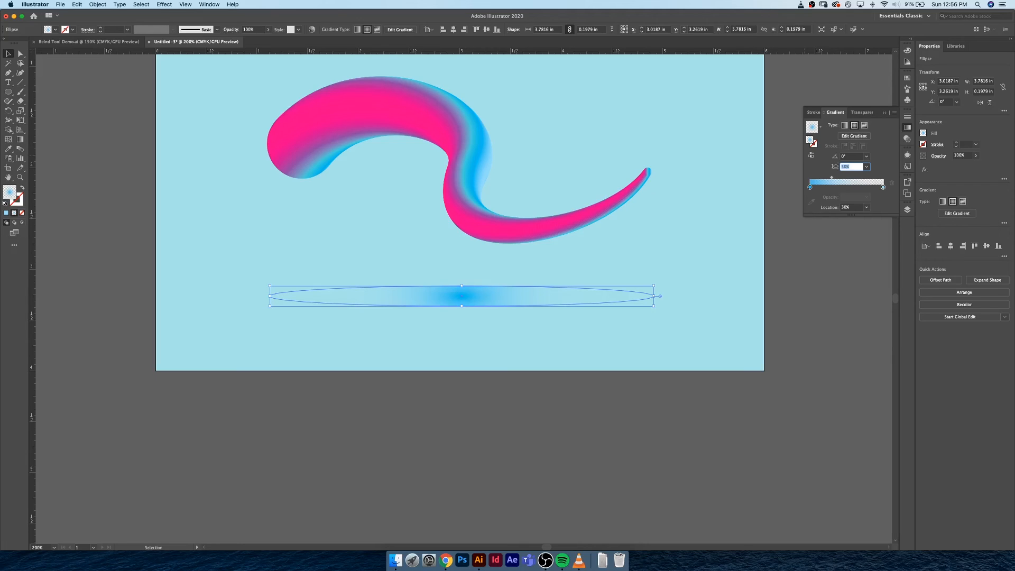
pyautogui.hotkey('shift', 'Down')
pyautogui.hotkey('shift', 'Down')
pyautogui.hotkey('shift', 'Down')
pyautogui.hotkey('shift', 'Down')
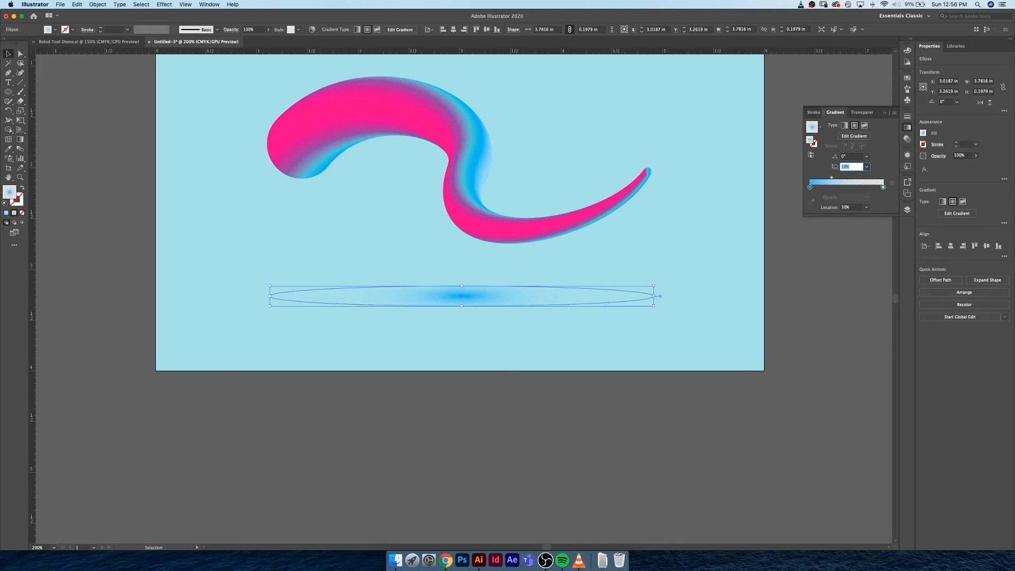
pyautogui.click(855, 207)
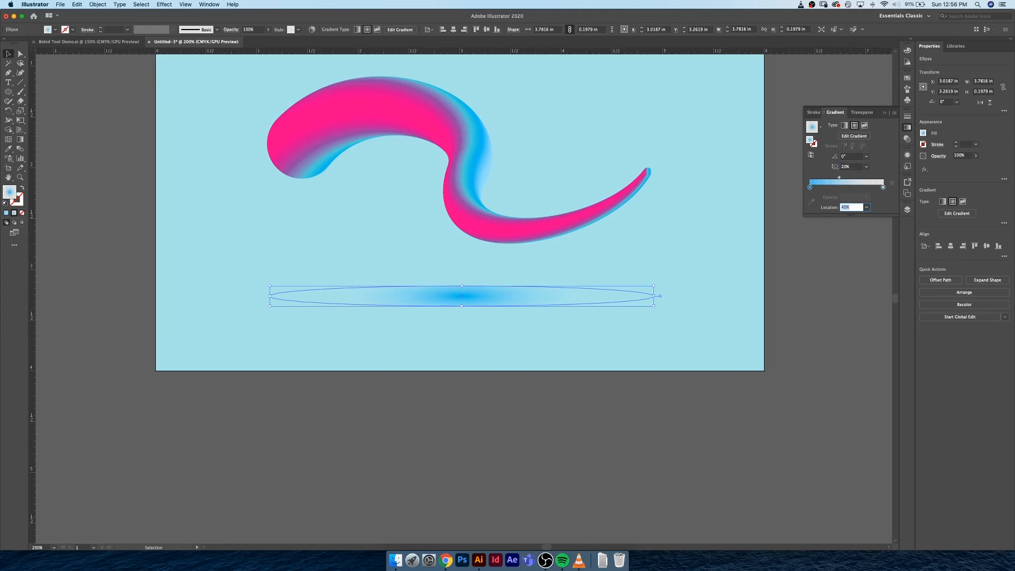
pyautogui.hotkey('shift', 'Up')
# Set the opacity of the gradient's blue centre stop to 50% and deselect the ellipse
pyautogui.click(808, 188)
pyautogui.click(842, 197)
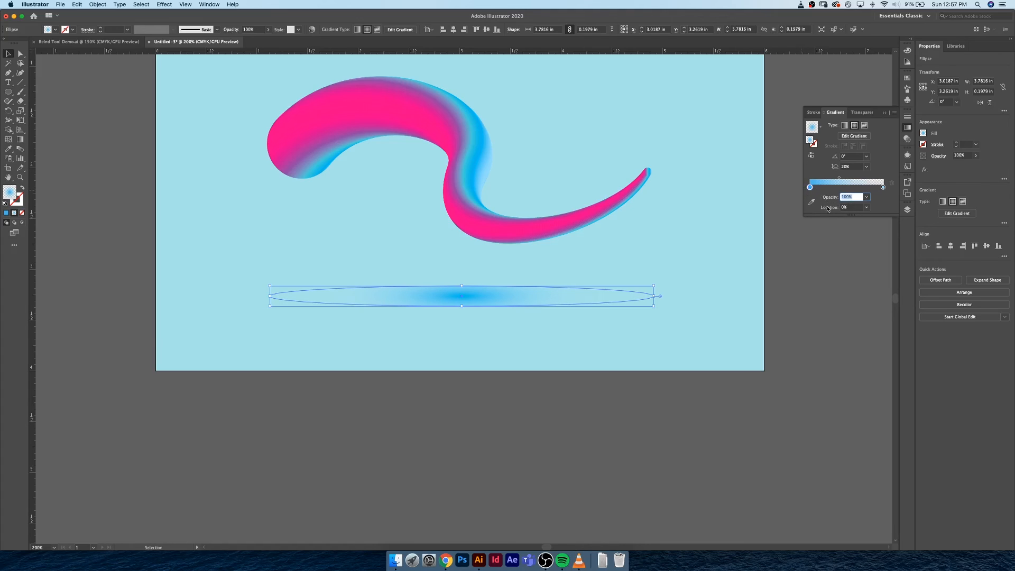
pyautogui.write('50')
pyautogui.click(852, 206)
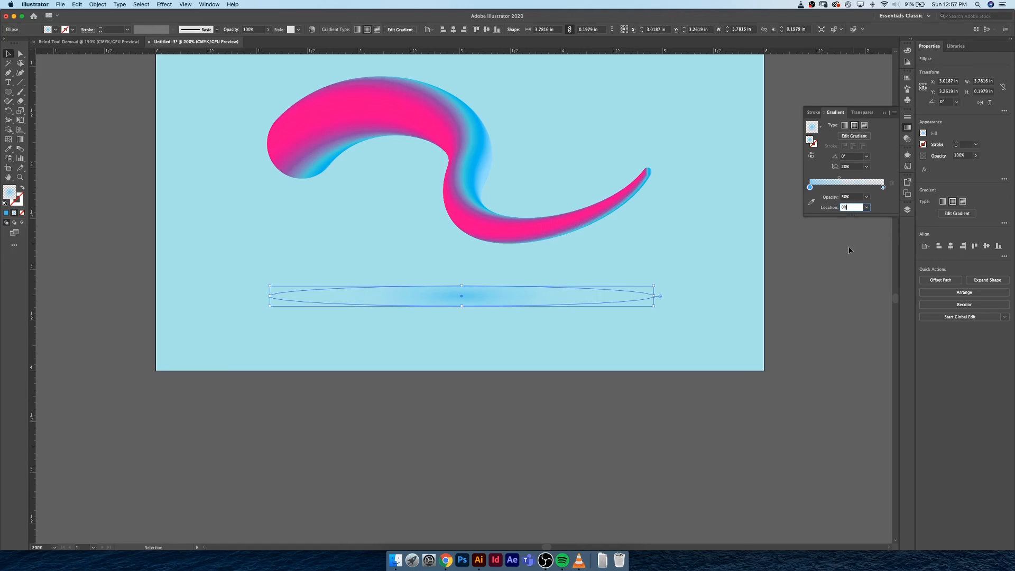
pyautogui.click(813, 259)
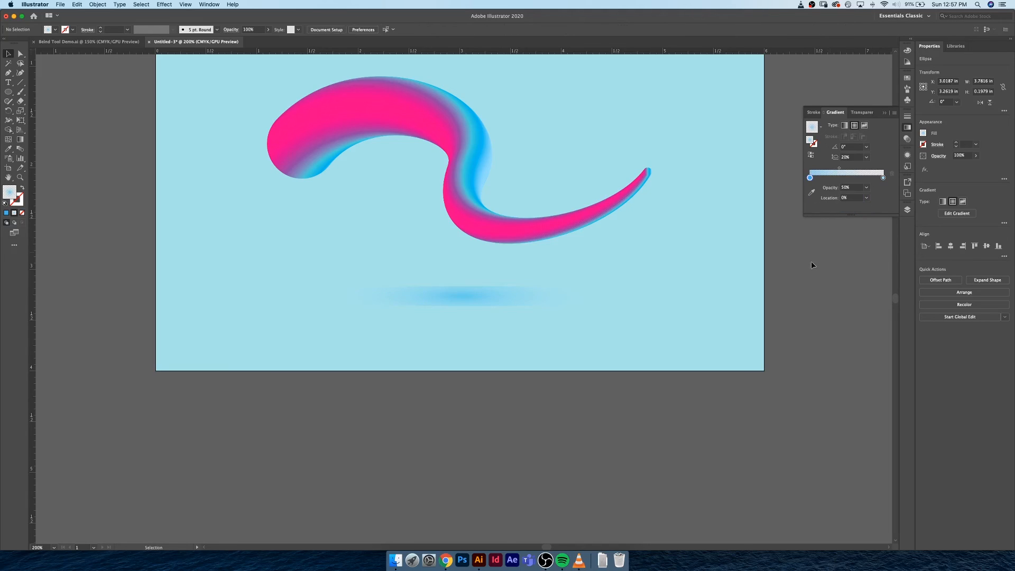
# Enlarge the shadow ellipse symmetrically about its centre to about 5.79 x 0.23 in
pyautogui.click(576, 296)
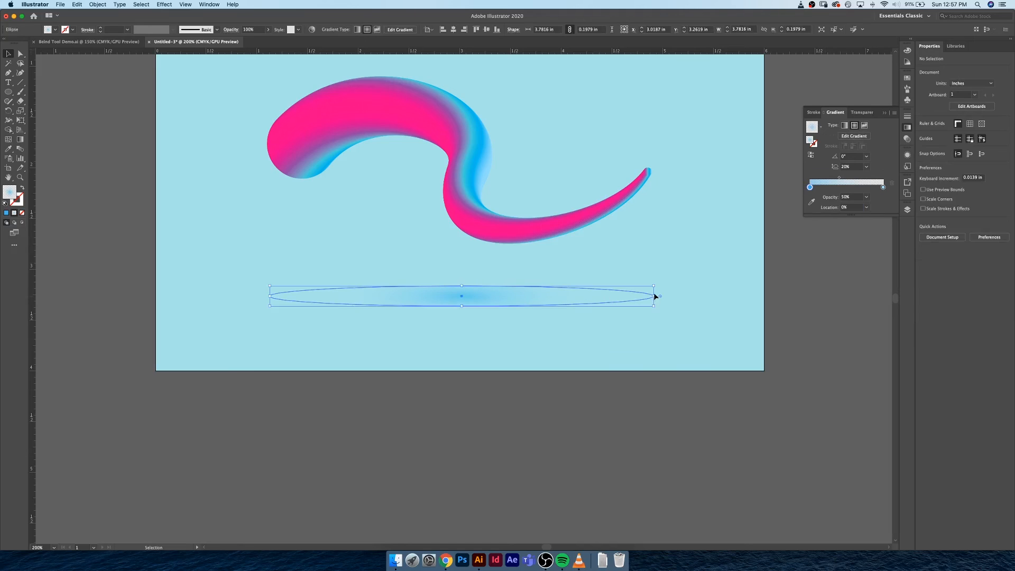
pyautogui.moveTo(665, 306); pyautogui.dragTo(750, 310)
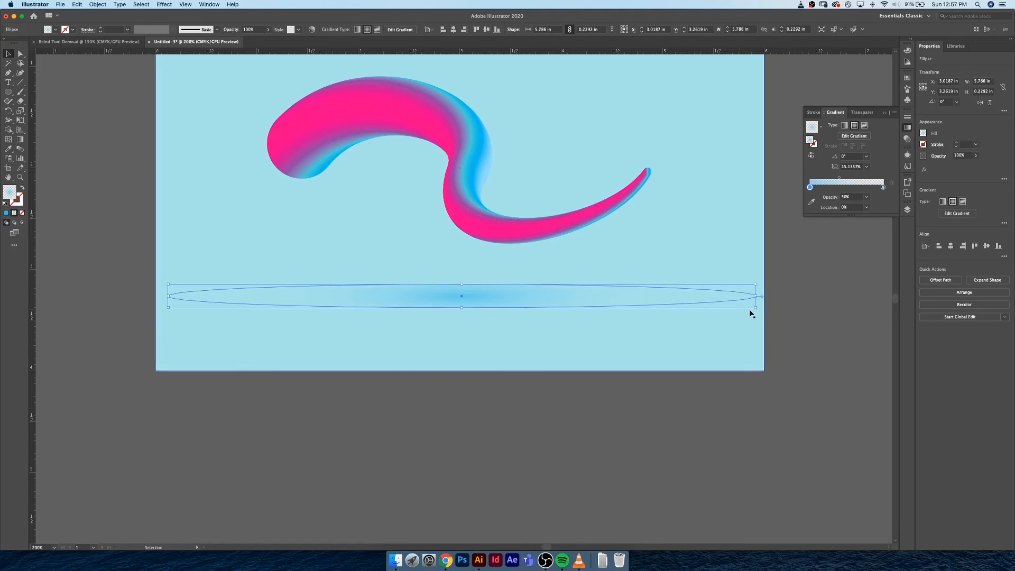
pyautogui.doubleClick(810, 187)
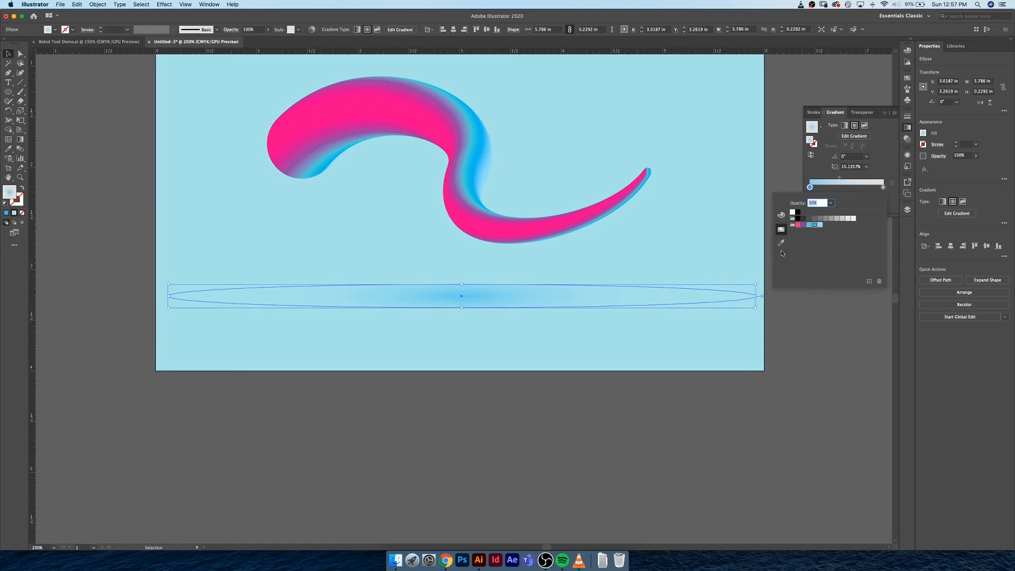
pyautogui.click(781, 215)
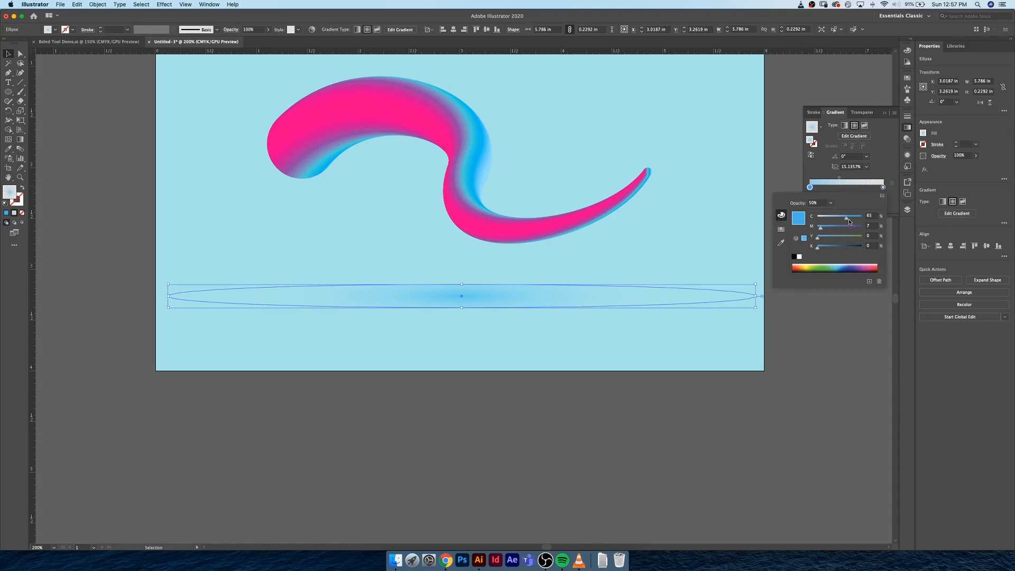
pyautogui.moveTo(847, 220); pyautogui.dragTo(829, 253)
pyautogui.click(461, 286)
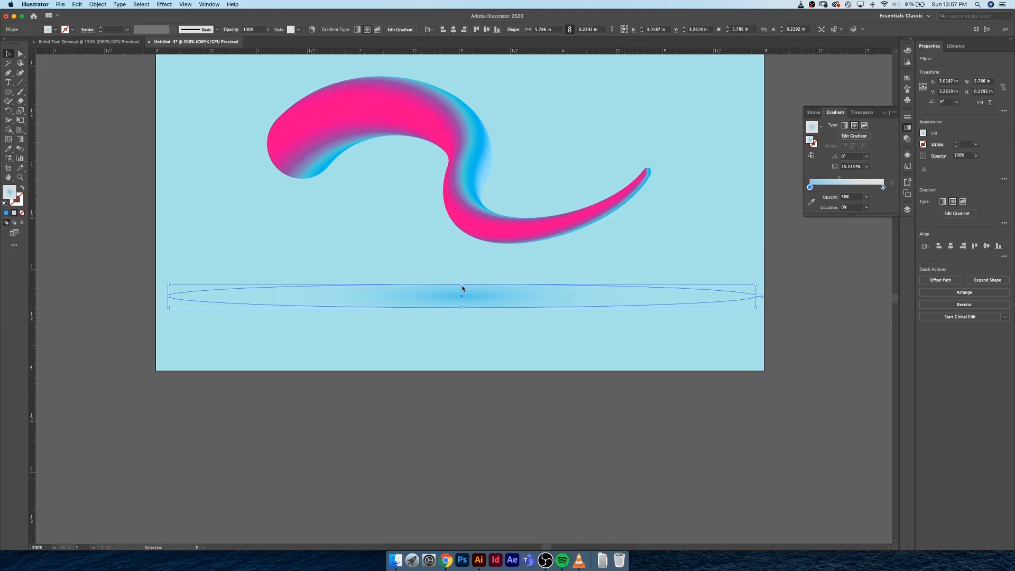
# Flatten the shadow ellipse from its upper edge to a height of about 0.18 in and deselect it
pyautogui.moveTo(462, 285); pyautogui.dragTo(463, 289)
pyautogui.press('super+h')
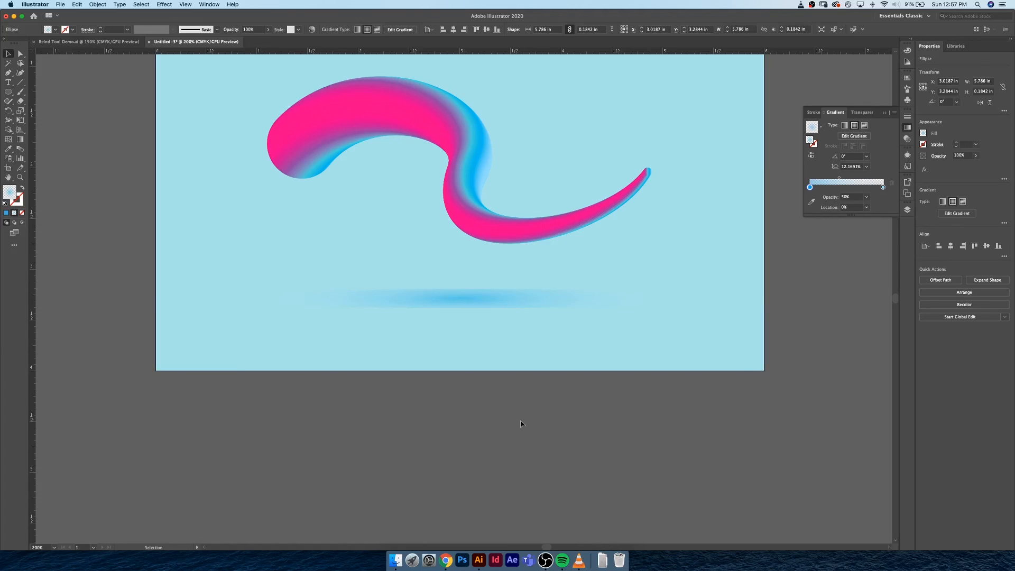
pyautogui.click(520, 424)
# Nudge the blend down closer to the shadow, to about Y 2.04 in, and deselect it
pyautogui.press('super+minus')
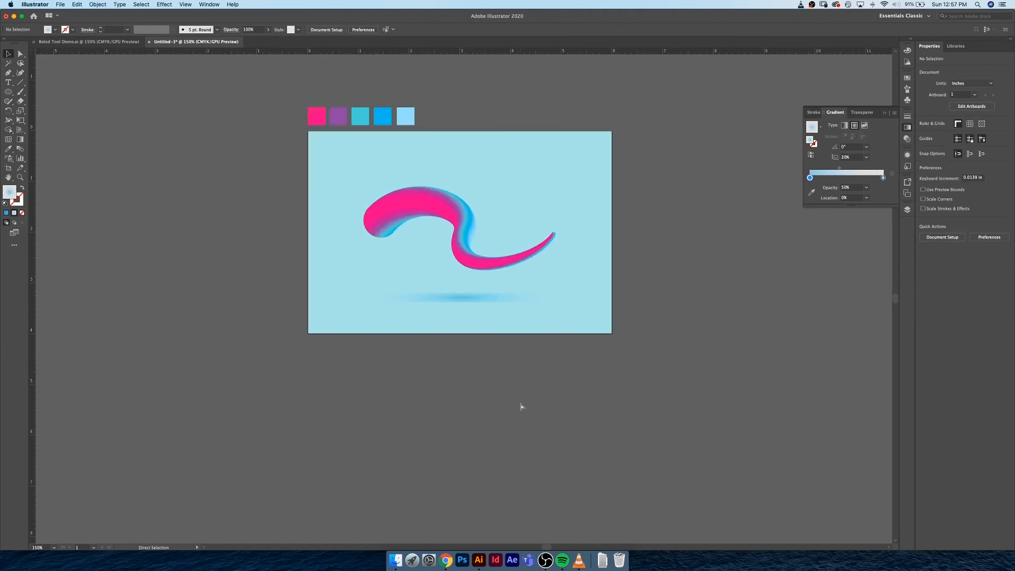
pyautogui.press('super+minus')
pyautogui.press('super+equal')
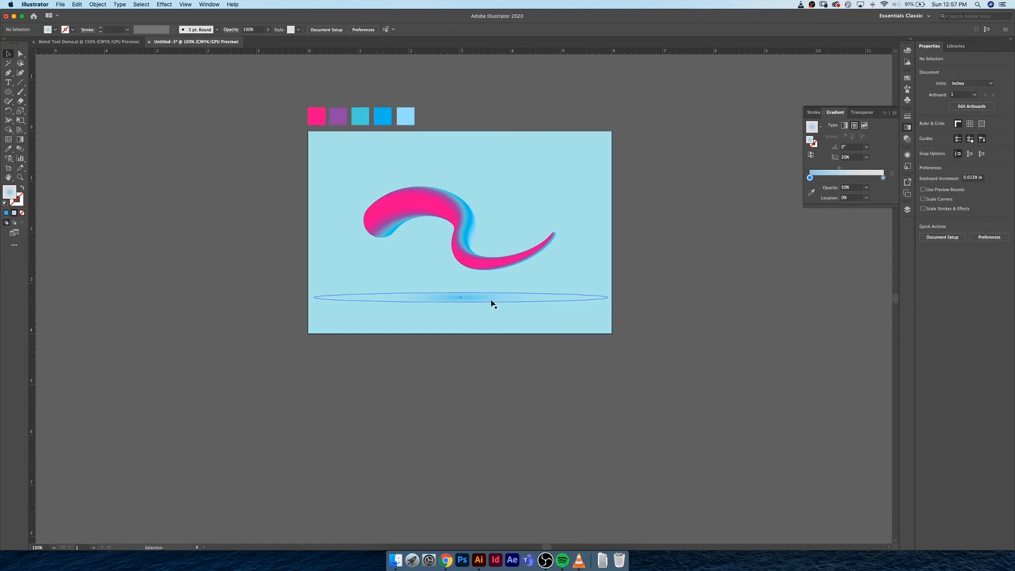
pyautogui.click(491, 301)
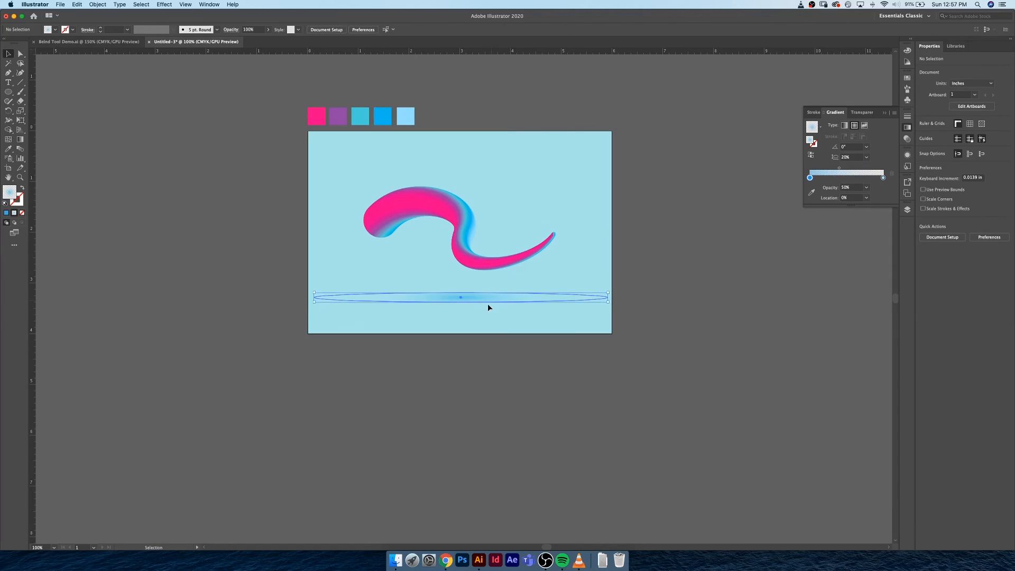
pyautogui.click(706, 308)
pyautogui.click(448, 213)
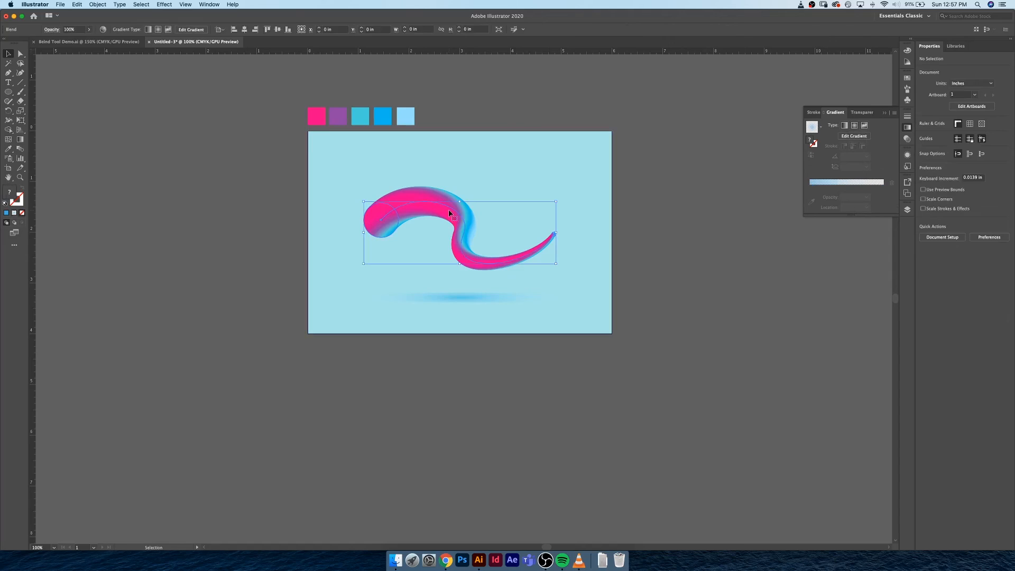
pyautogui.press('Down')
pyautogui.press('Down')
pyautogui.press('Down')
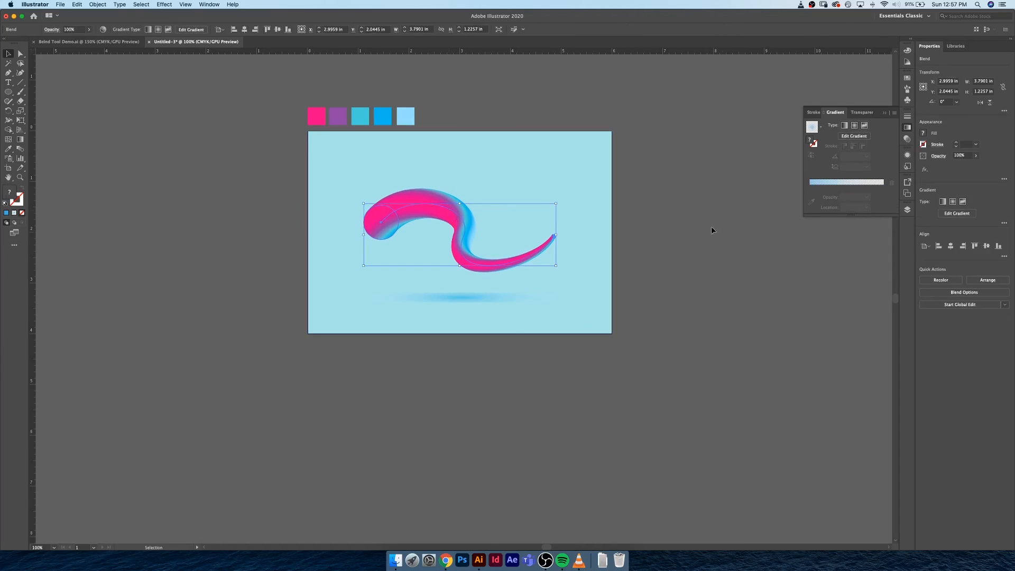
pyautogui.click(676, 211)
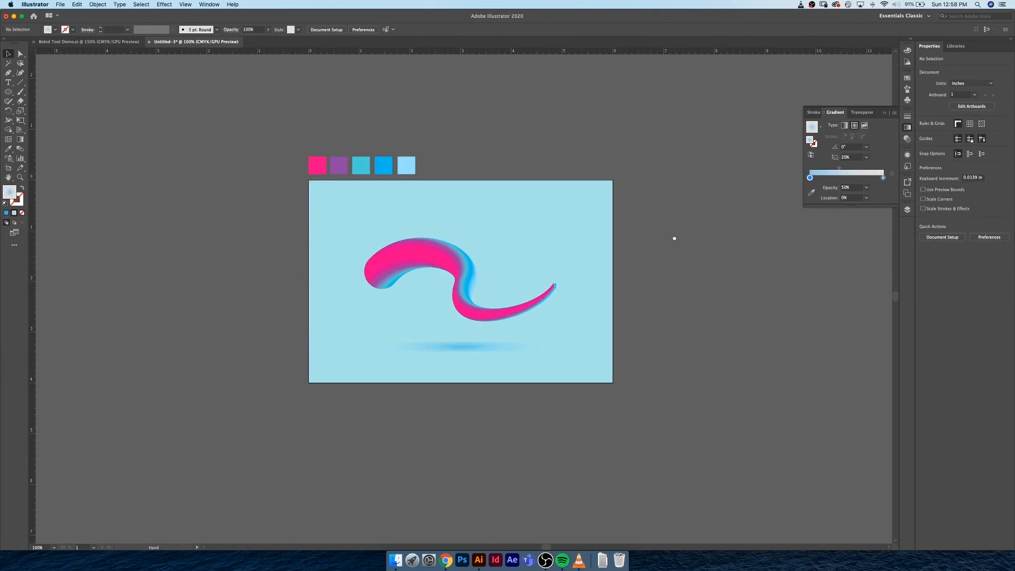
# Examine the blend's colour transitions and edges up close, along with the whole composition including the shadow
pyautogui.press('super+equal')
pyautogui.press('super+equal')
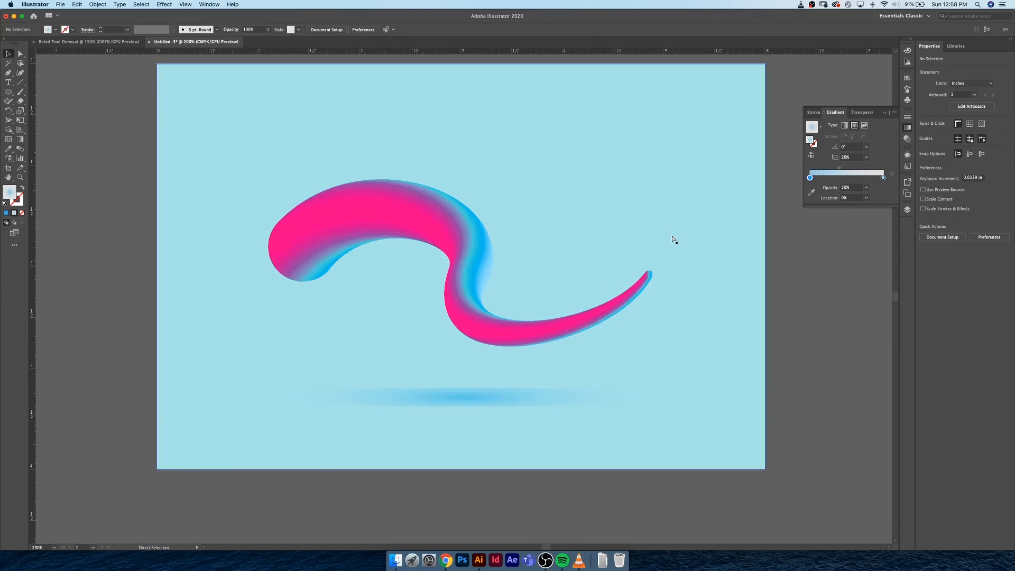
pyautogui.press('super+equal')
pyautogui.press('super+equal')
pyautogui.press('super+equal')
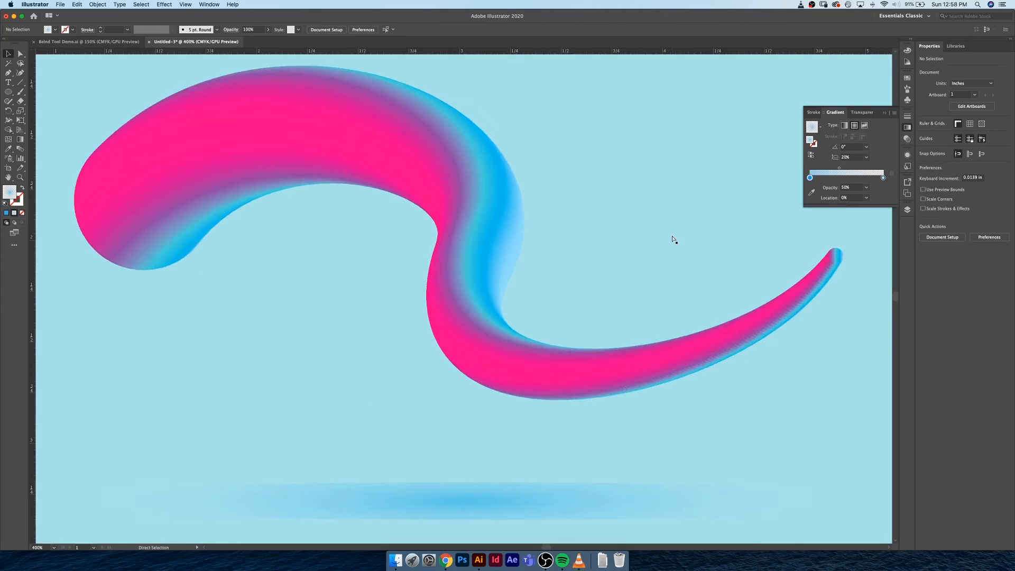
pyautogui.moveTo(409, 228); pyautogui.dragTo(521, 287)
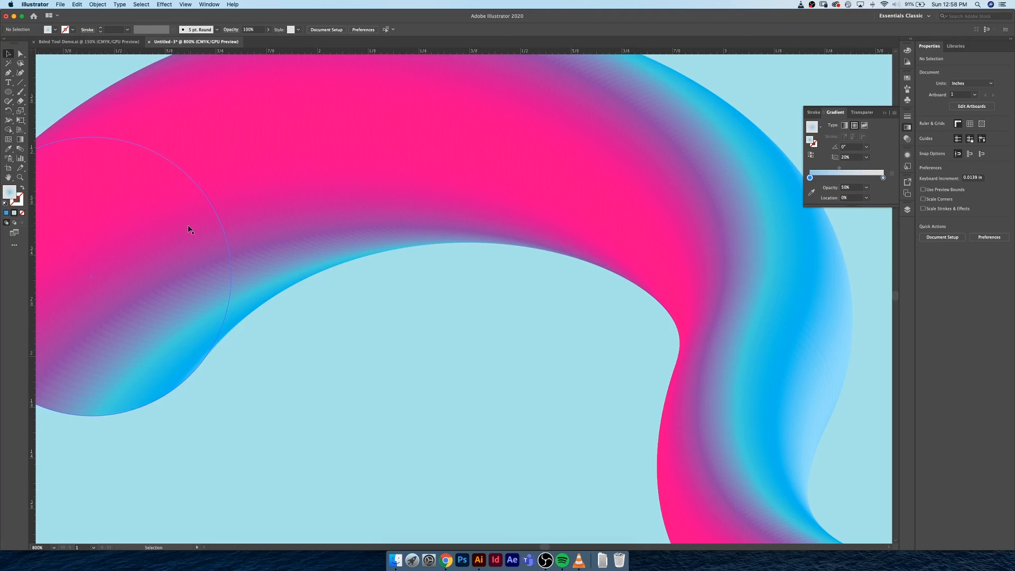
pyautogui.press('super+minus')
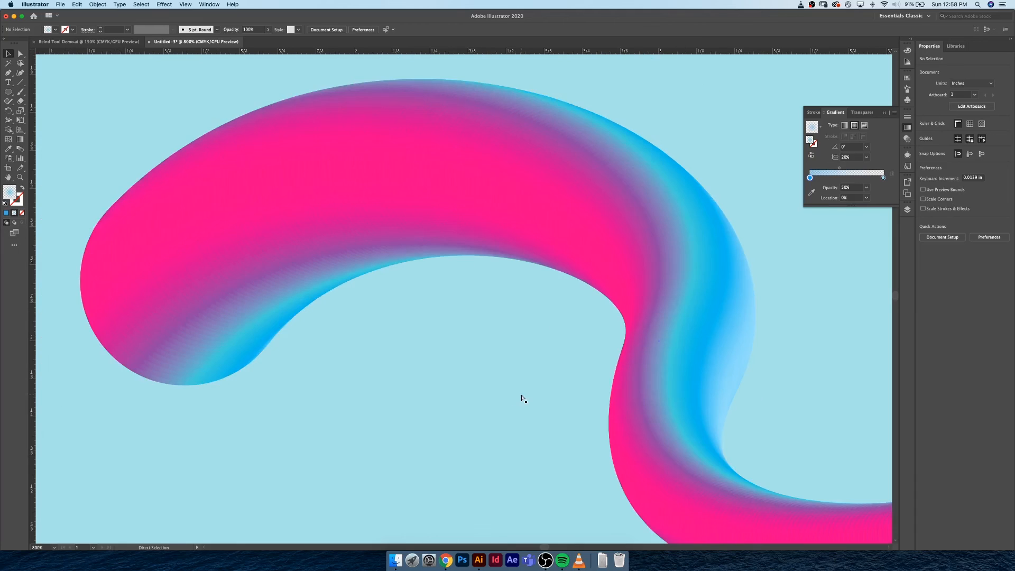
pyautogui.press('super+minus')
pyautogui.press('super+minus')
pyautogui.press('super+minus')
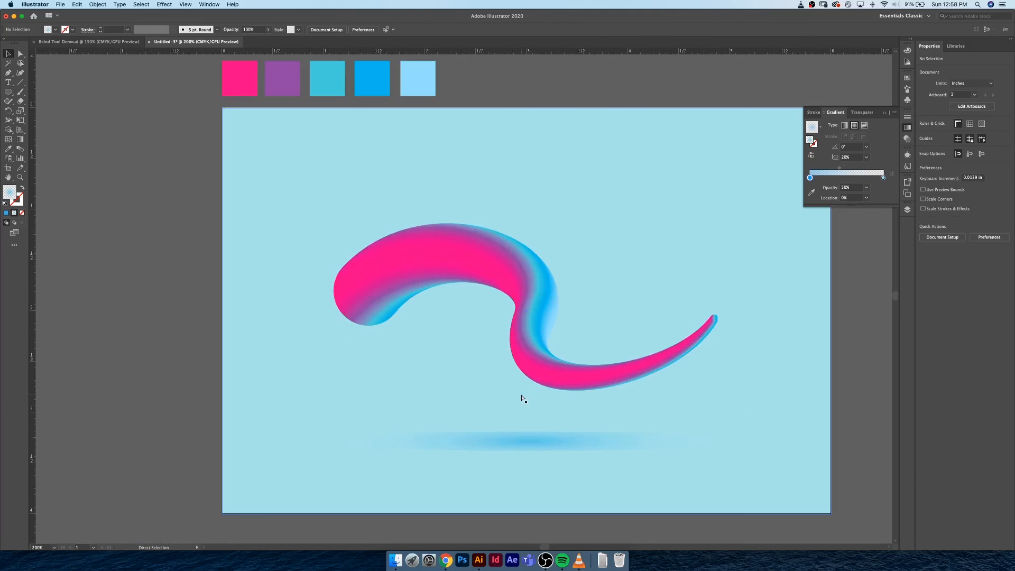
pyautogui.moveTo(706, 212); pyautogui.dragTo(591, 202)
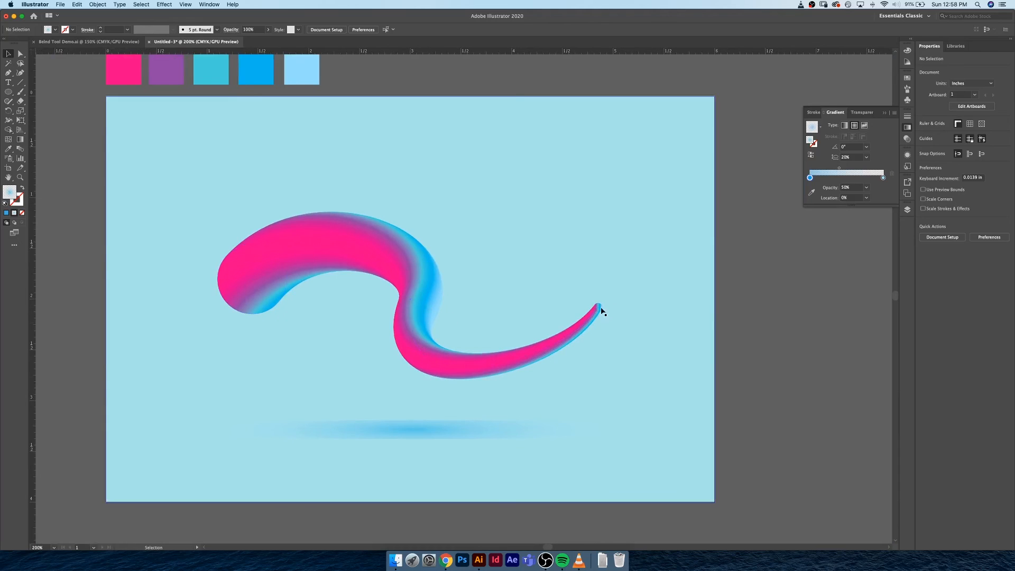
# Try to expand the blend into separate shapes, with Object and Fill both included and a specified number of gradient objects
pyautogui.click(260, 276)
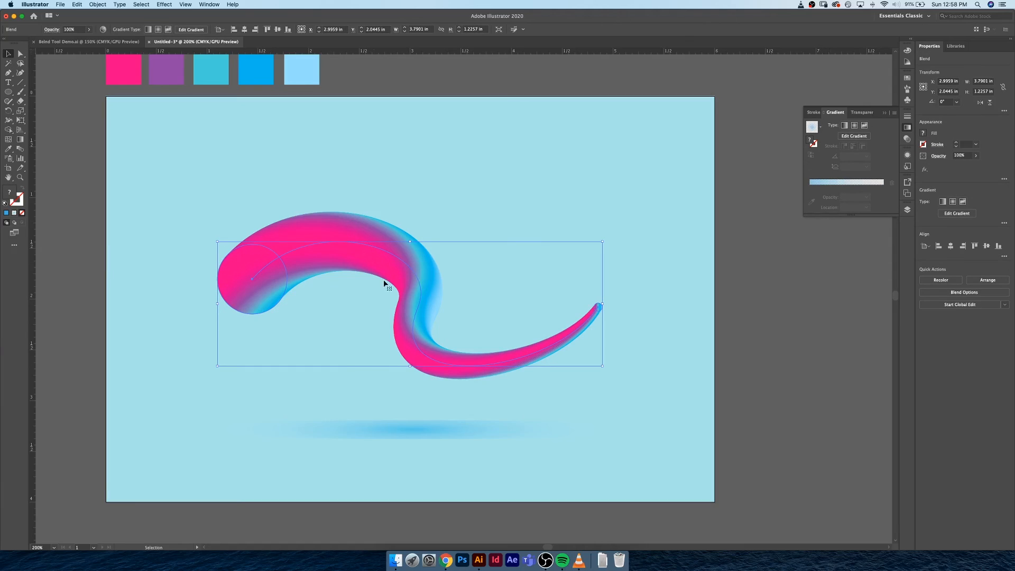
pyautogui.click(96, 6)
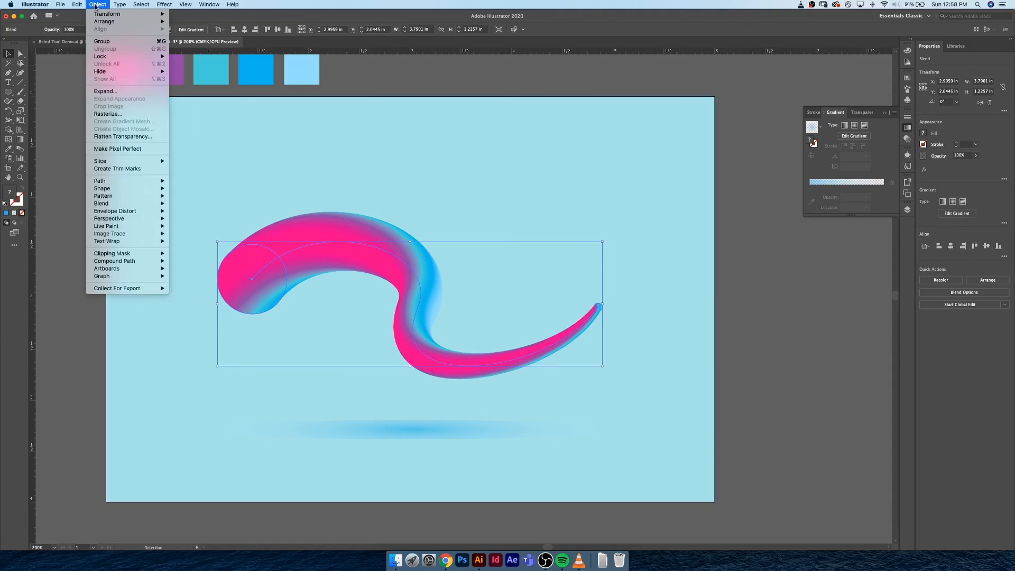
pyautogui.moveTo(127, 193)
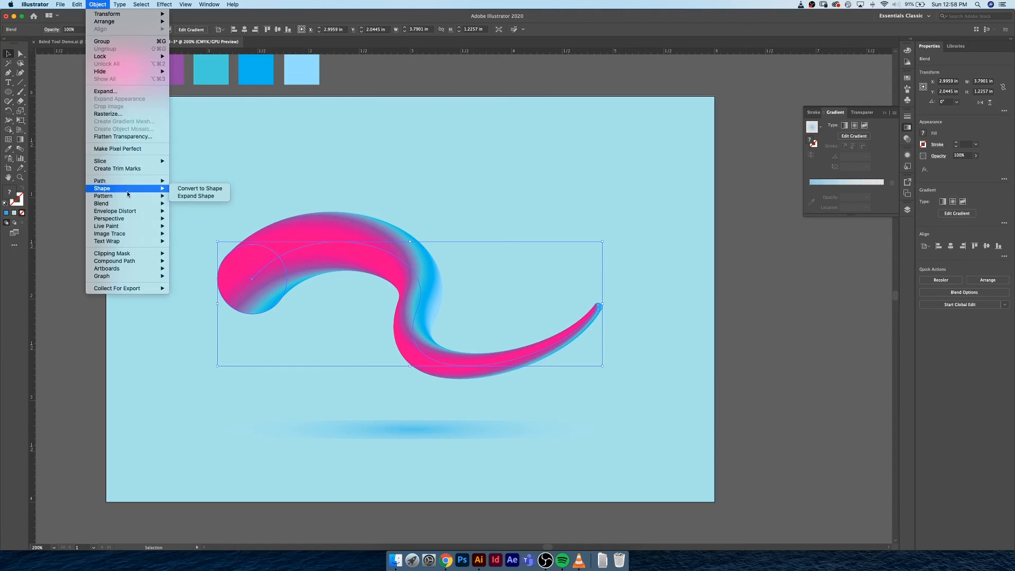
pyautogui.click(130, 92)
pyautogui.moveTo(500, 223); pyautogui.dragTo(470, 109)
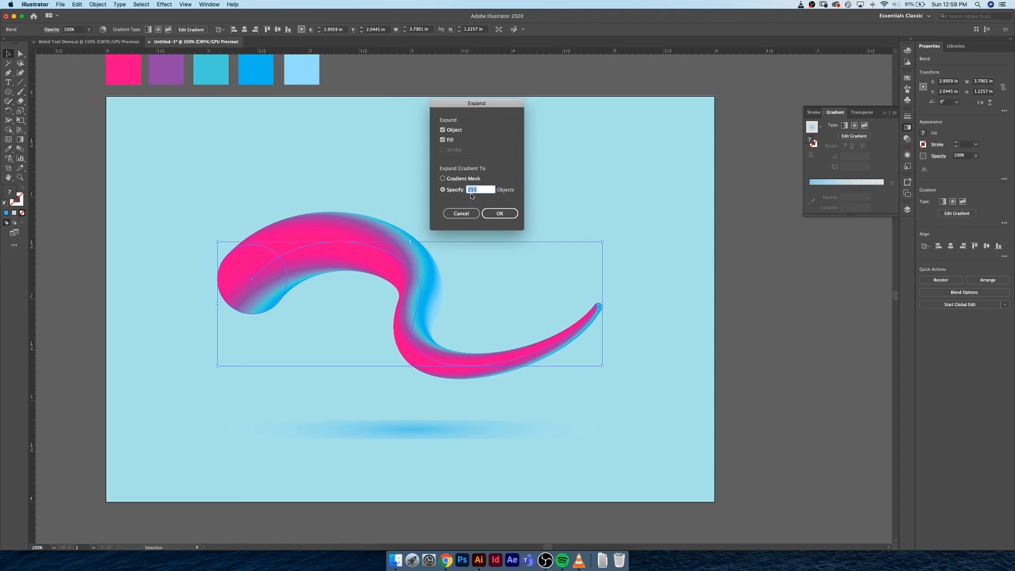
pyautogui.click(499, 213)
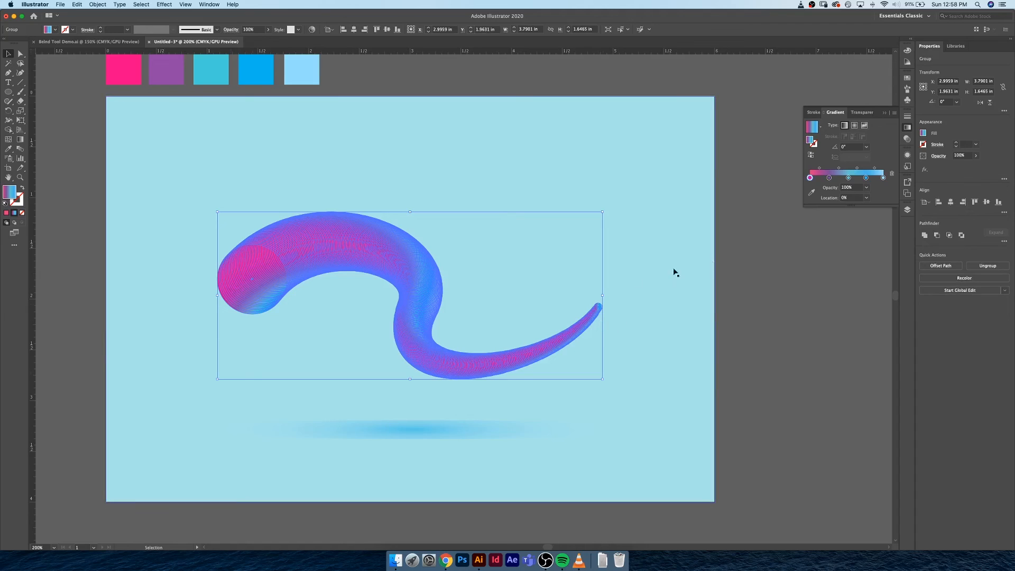
pyautogui.click(734, 266)
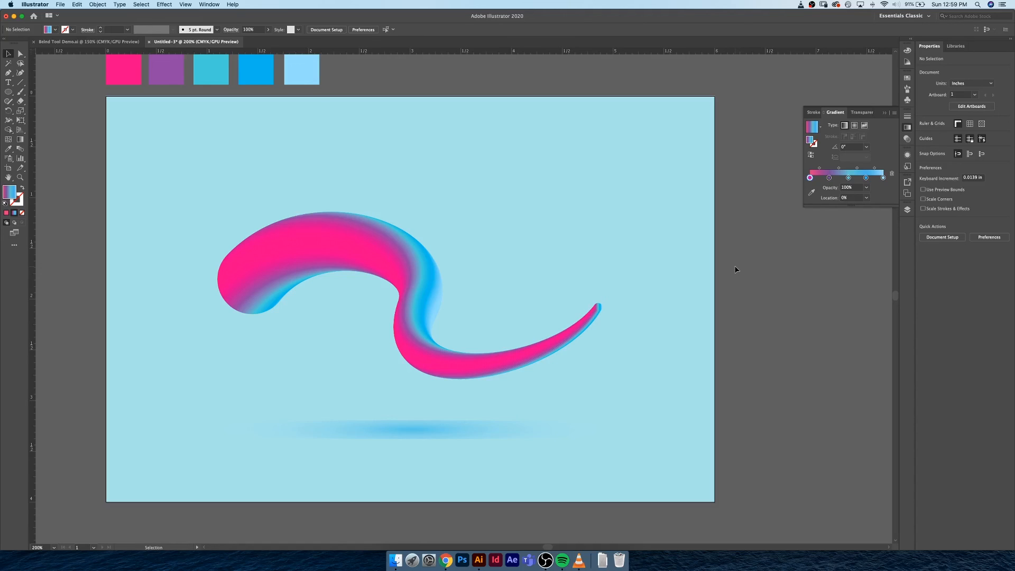
pyautogui.press('super+z')
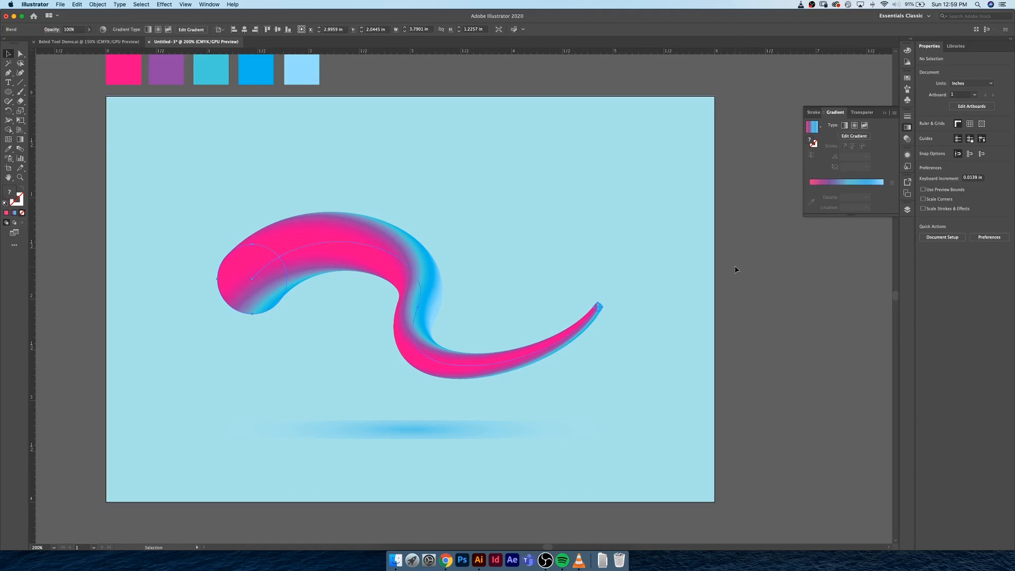